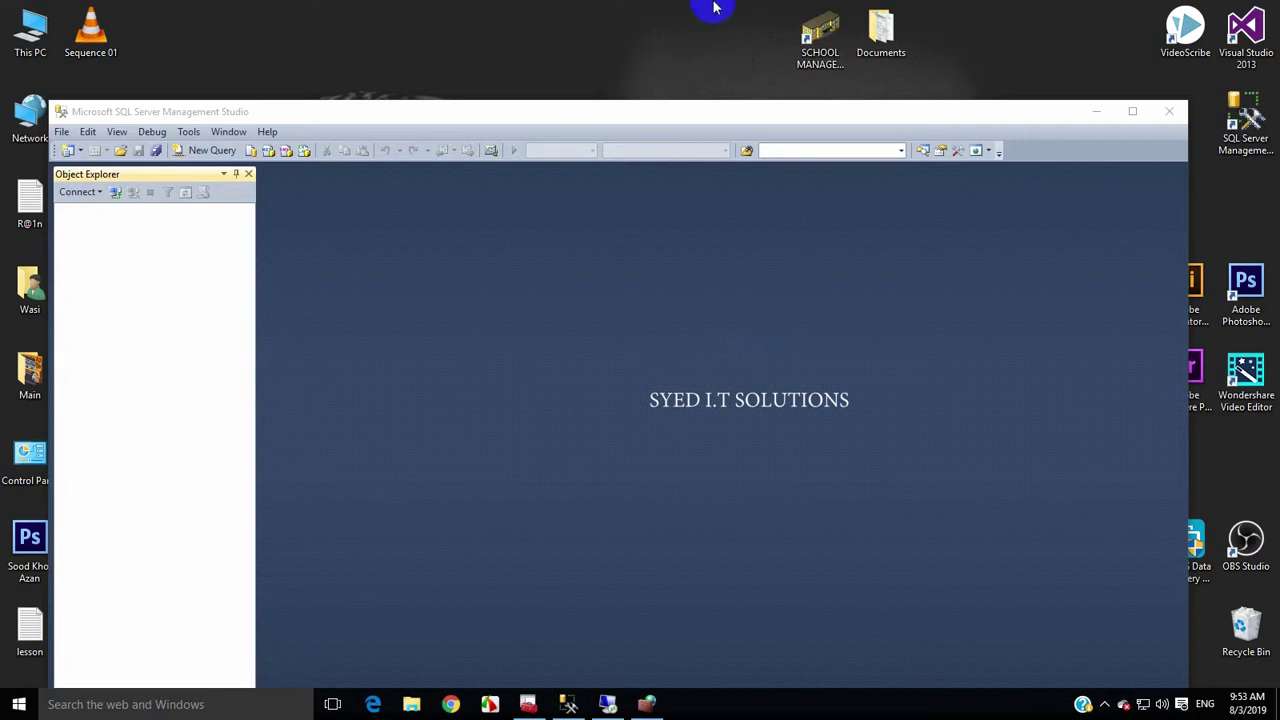
# Launch School Management System locally and log in with the user's credentials
pyautogui.moveTo(686, 114); pyautogui.dragTo(694, 96)
pyautogui.click(818, 50)
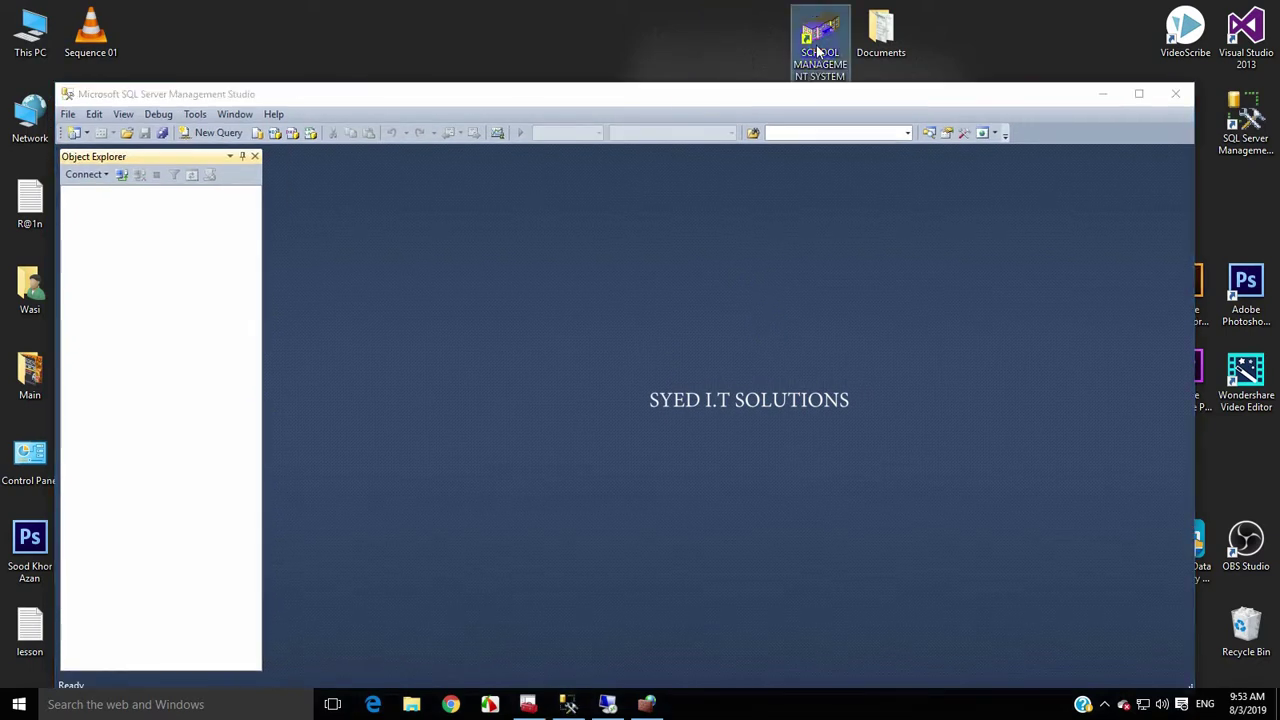
pyautogui.doubleClick(810, 28)
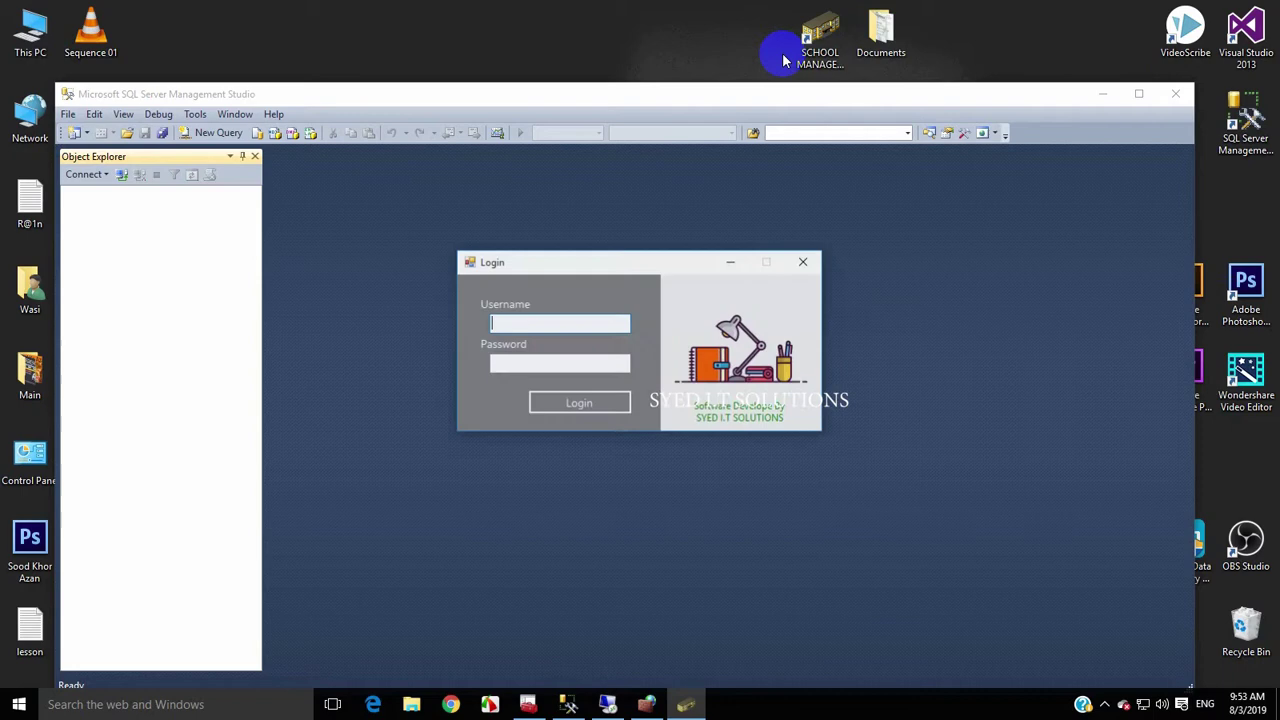
pyautogui.write('wasi')
pyautogui.press('Tab')
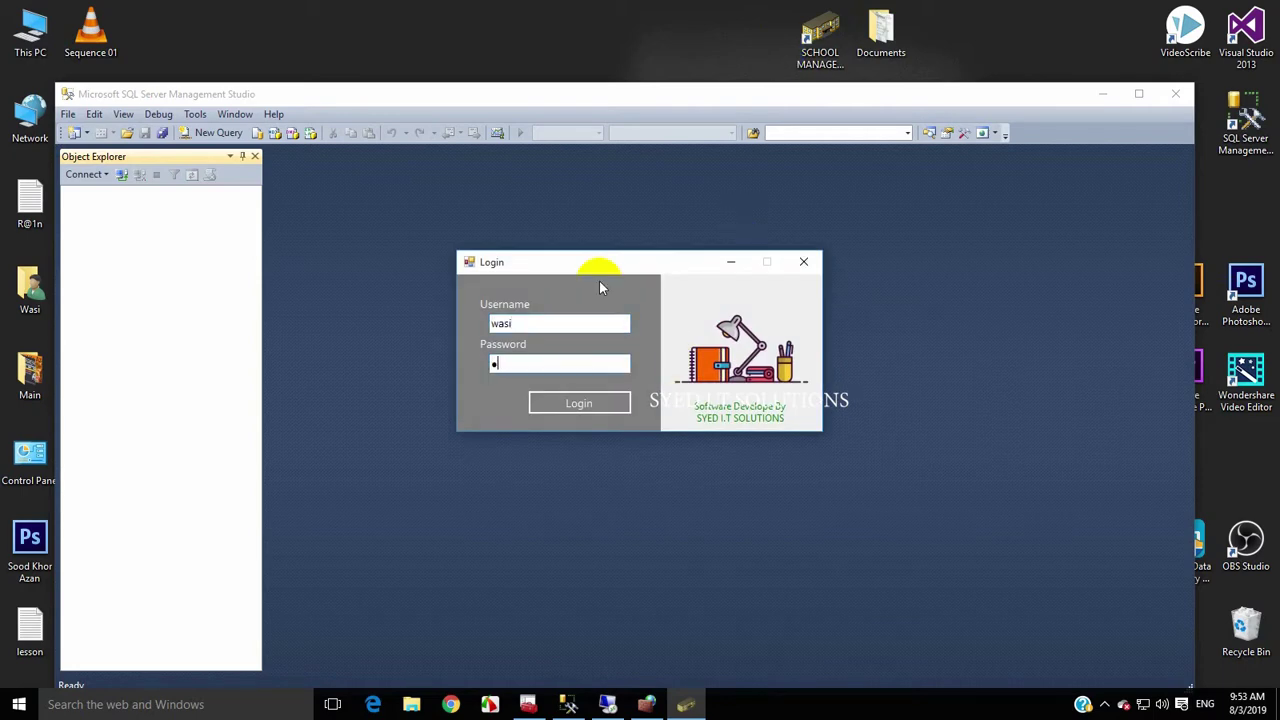
pyautogui.press('Return')
# Load the first student's record in the Students admission form, then close the application
pyautogui.click(103, 28)
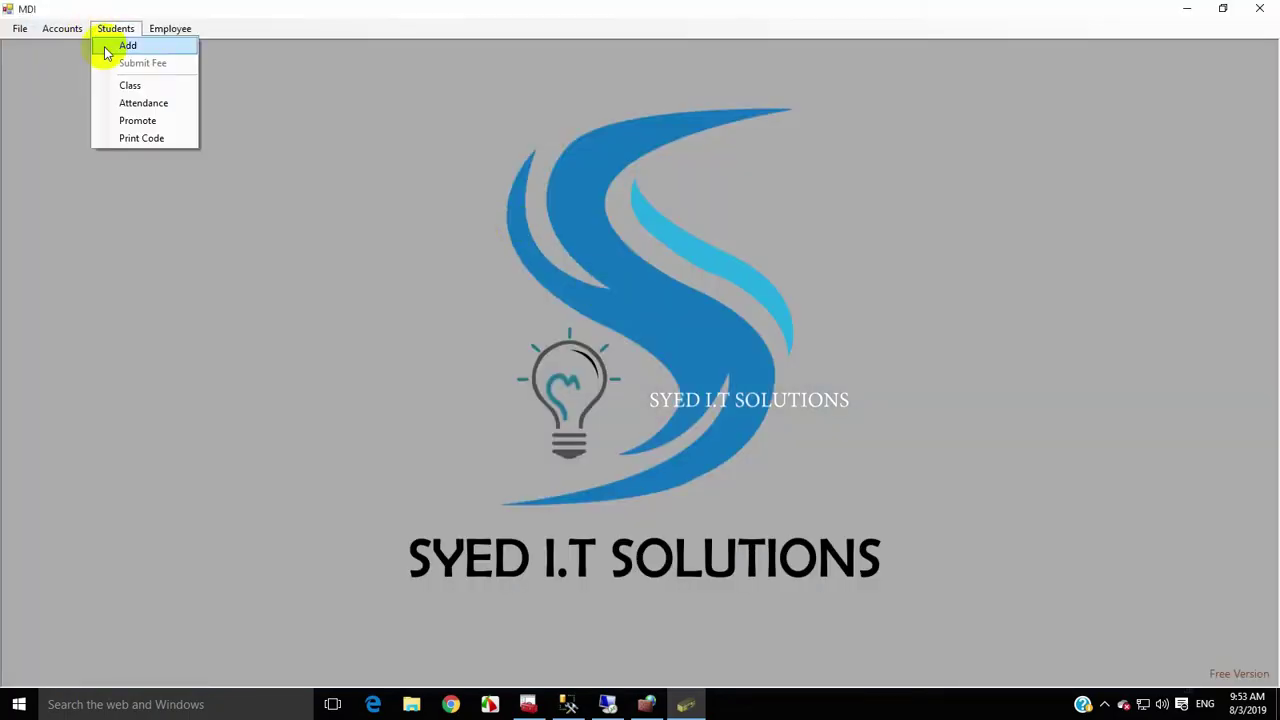
pyautogui.click(126, 43)
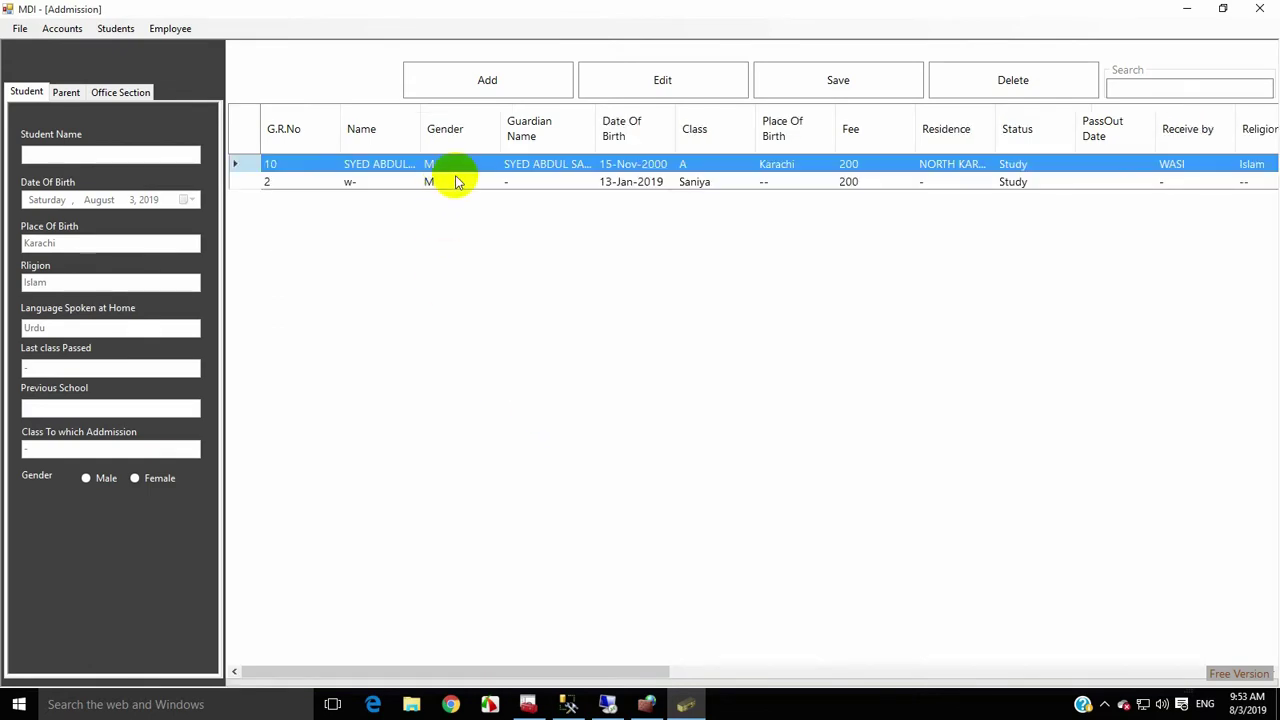
pyautogui.click(449, 185)
pyautogui.click(443, 164)
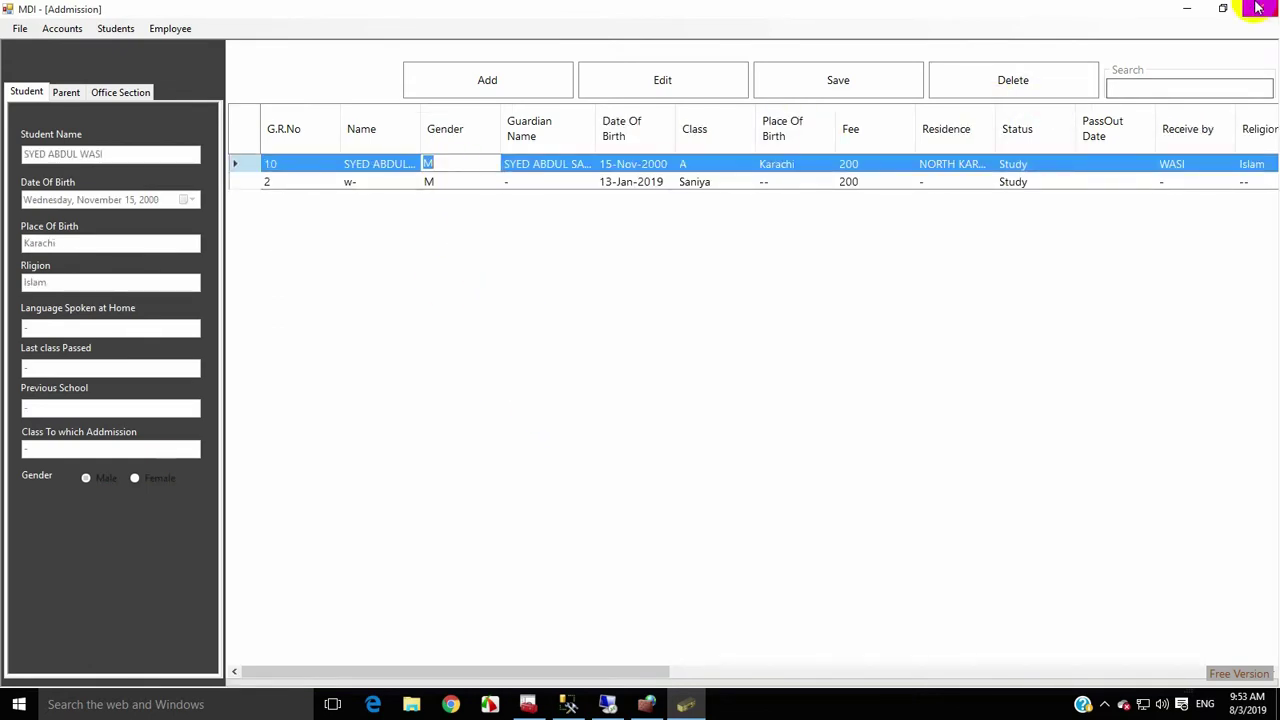
pyautogui.click(1262, 8)
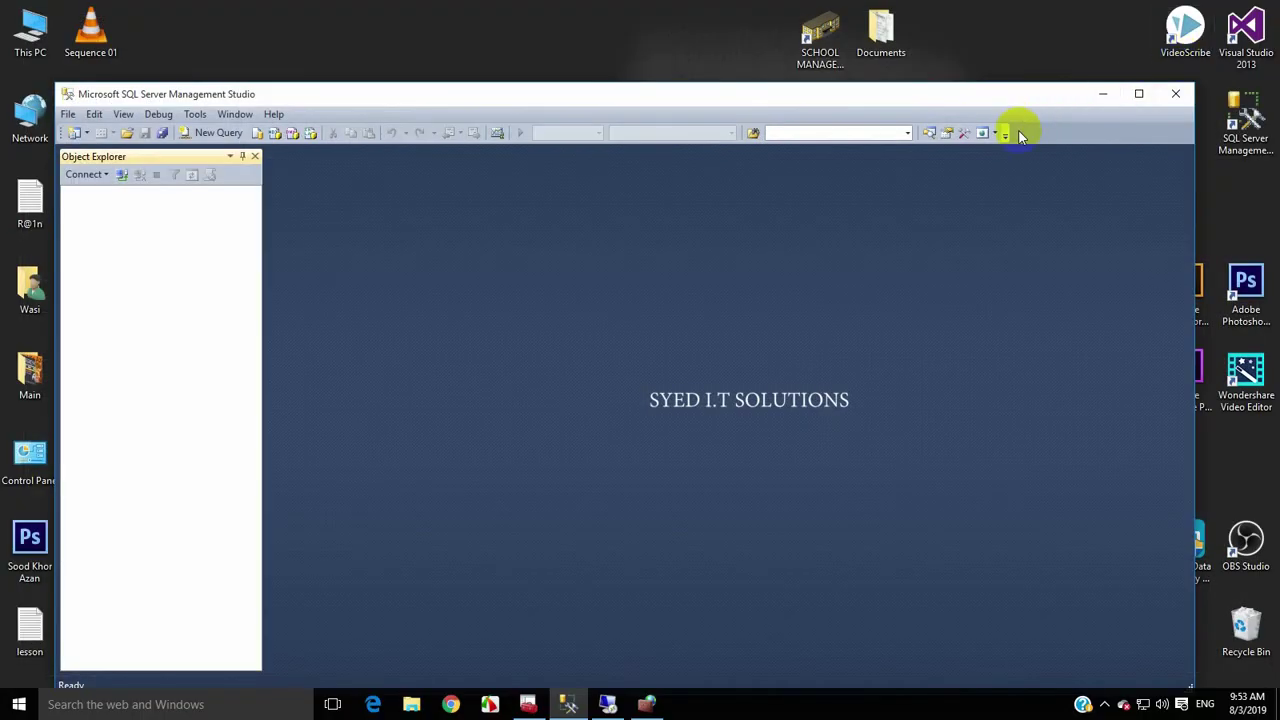
# In the remote session, dismiss the chat app's expired-licence dialogs and quit it
pyautogui.click(836, 52)
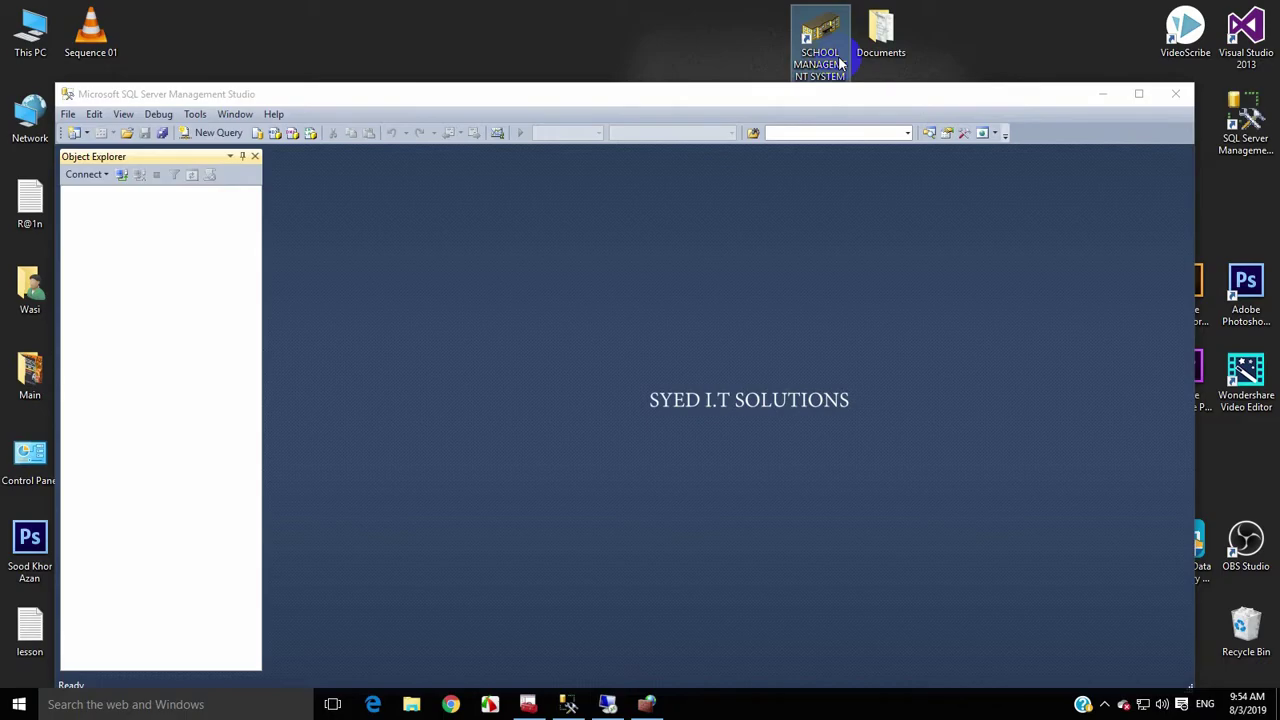
pyautogui.click(607, 704)
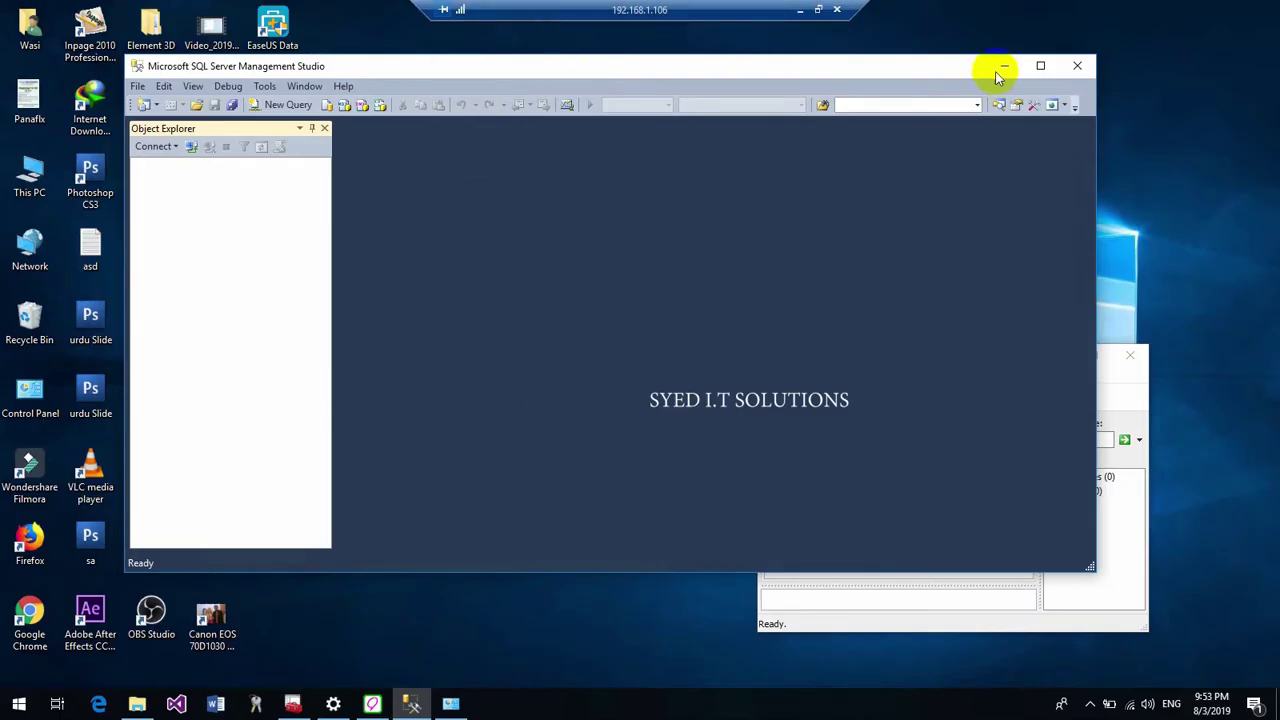
pyautogui.moveTo(994, 72); pyautogui.dragTo(960, 134)
pyautogui.click(1097, 392)
pyautogui.click(1020, 546)
pyautogui.click(1086, 543)
# Launch School Management System on the remote machine and enter the login credentials
pyautogui.click(272, 115)
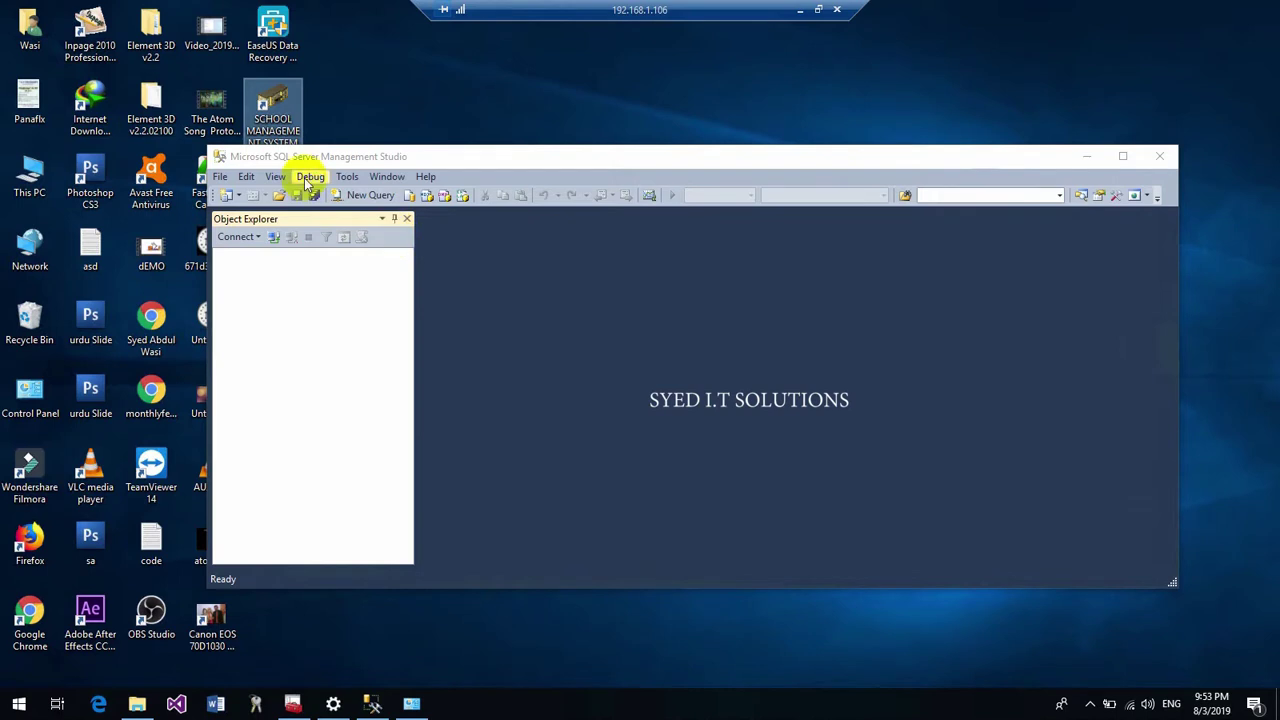
pyautogui.doubleClick(272, 115)
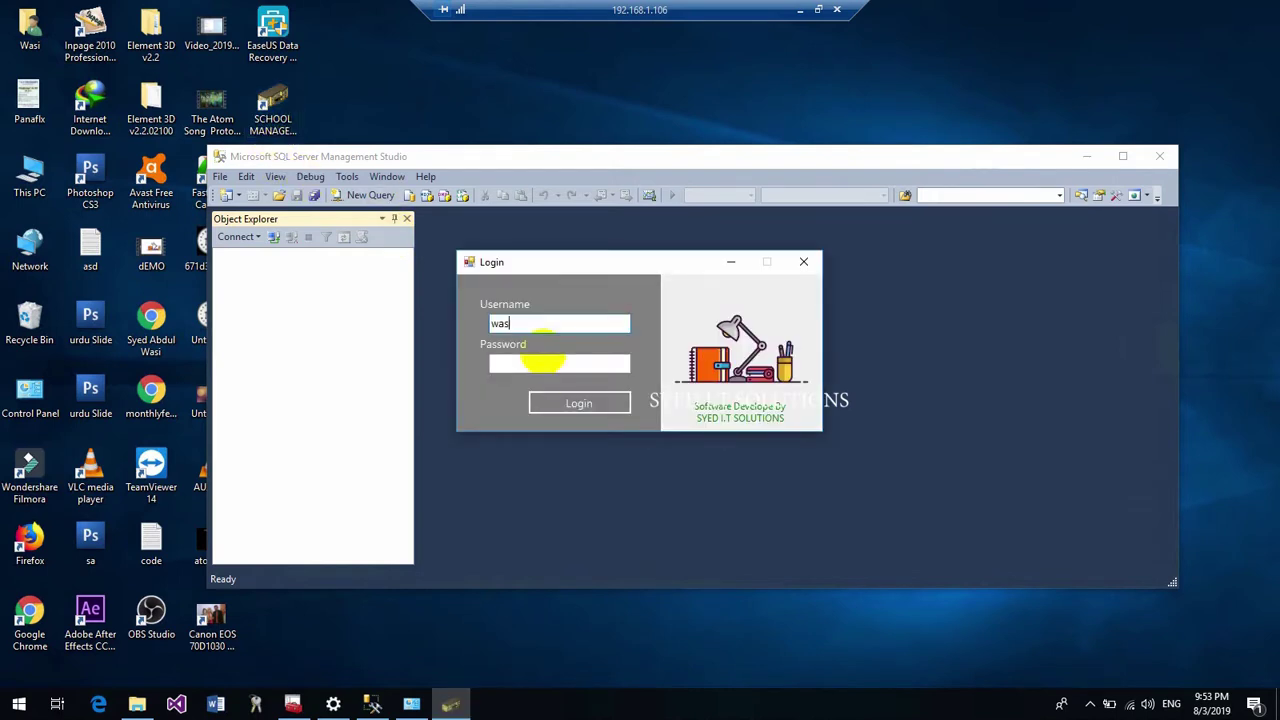
pyautogui.write('123')
pyautogui.press('Return')
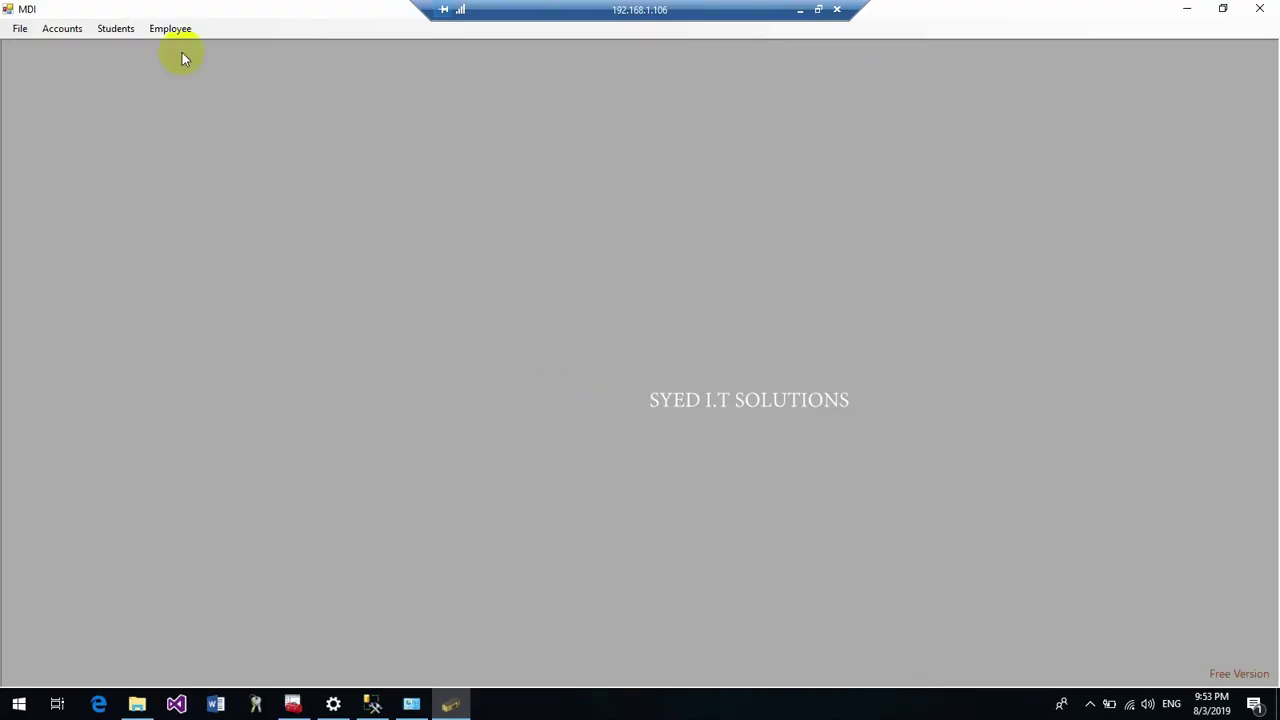
# Open Students > Admission remotely, then dismiss the SQL Server error 26 and exception dialogs
pyautogui.click(115, 28)
pyautogui.click(117, 45)
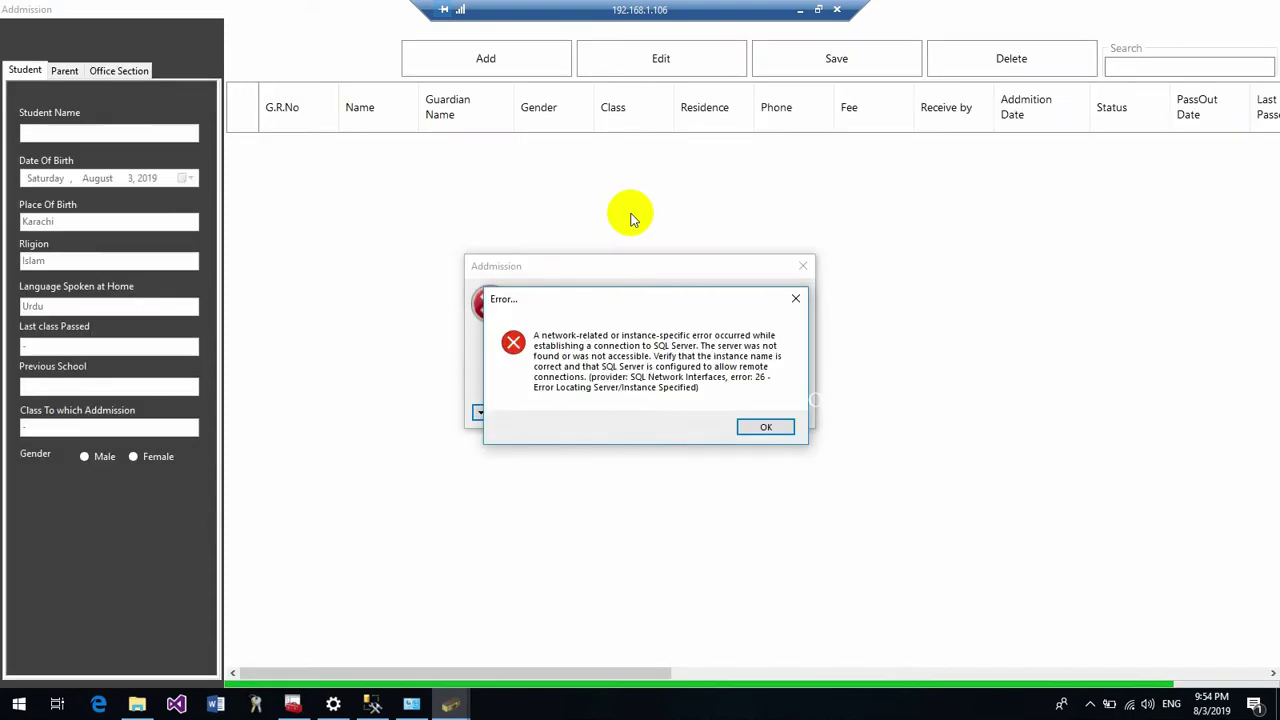
pyautogui.press('Return')
pyautogui.click(766, 411)
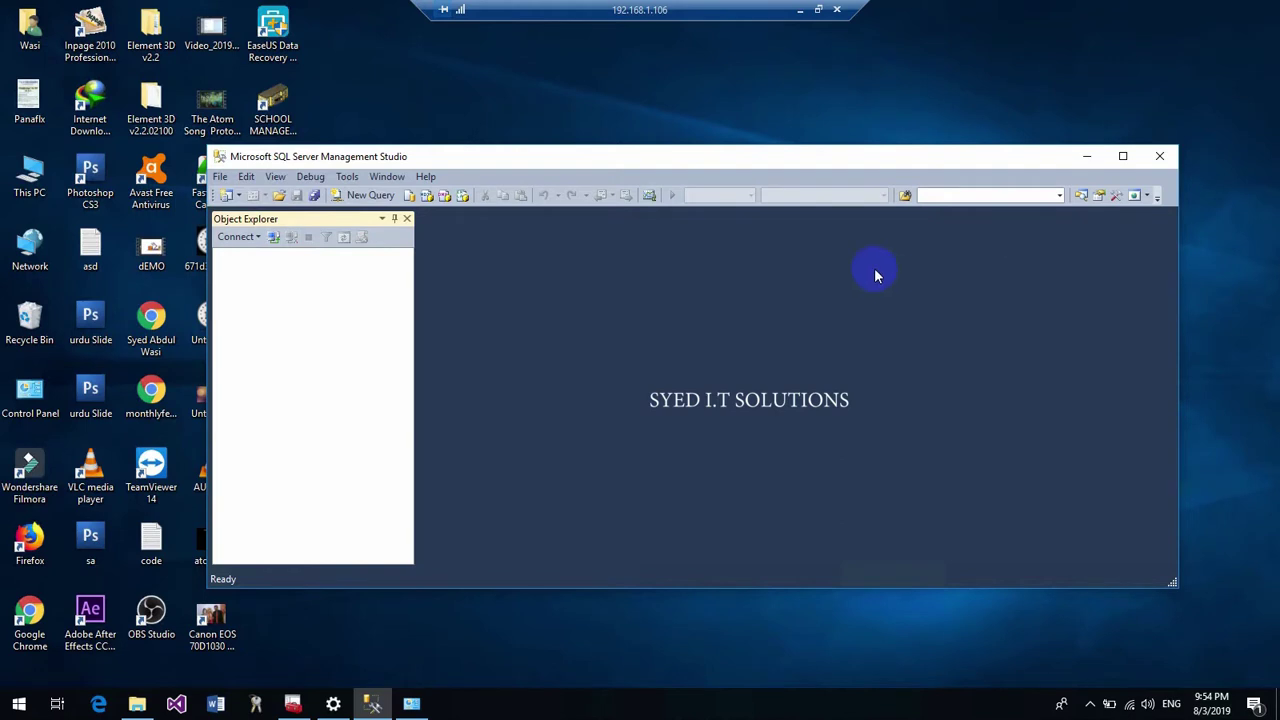
# Move and shrink the remote SSMS window, minimize the remote session, and nudge local SSMS upward
pyautogui.moveTo(586, 160); pyautogui.dragTo(651, 157)
pyautogui.moveTo(273, 144); pyautogui.dragTo(393, 122)
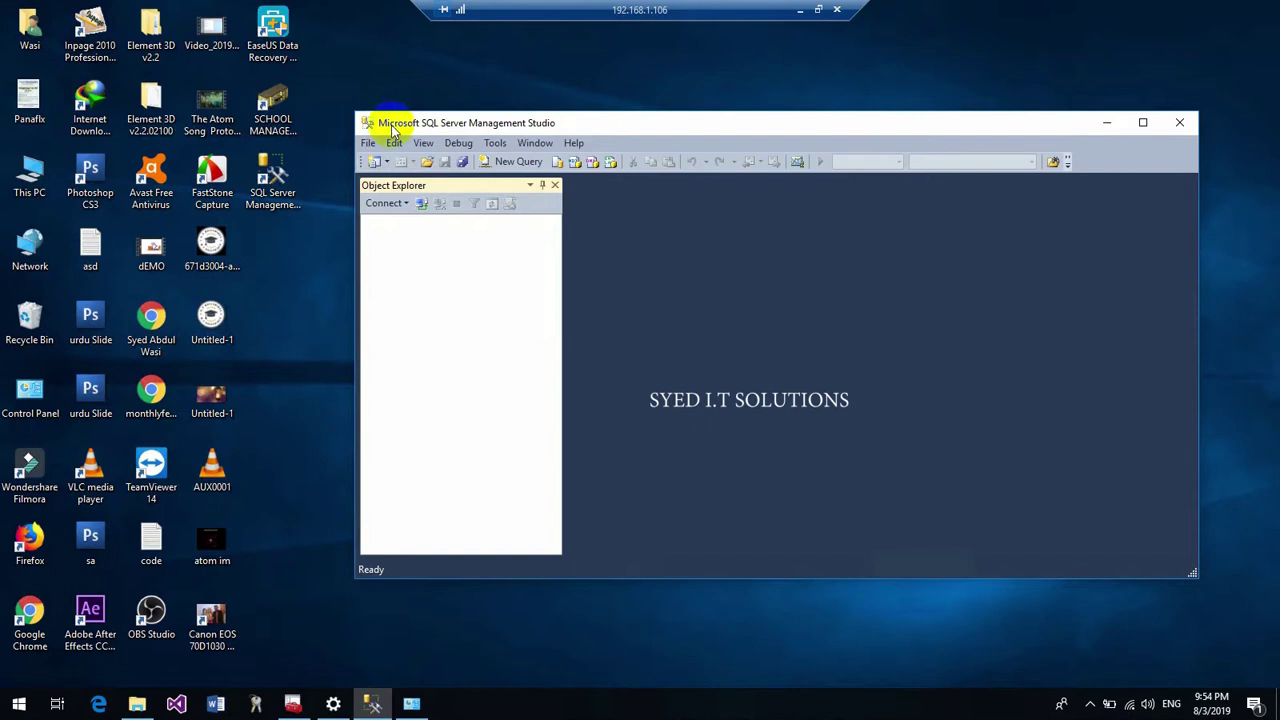
pyautogui.click(799, 20)
pyautogui.moveTo(871, 96); pyautogui.dragTo(863, 68)
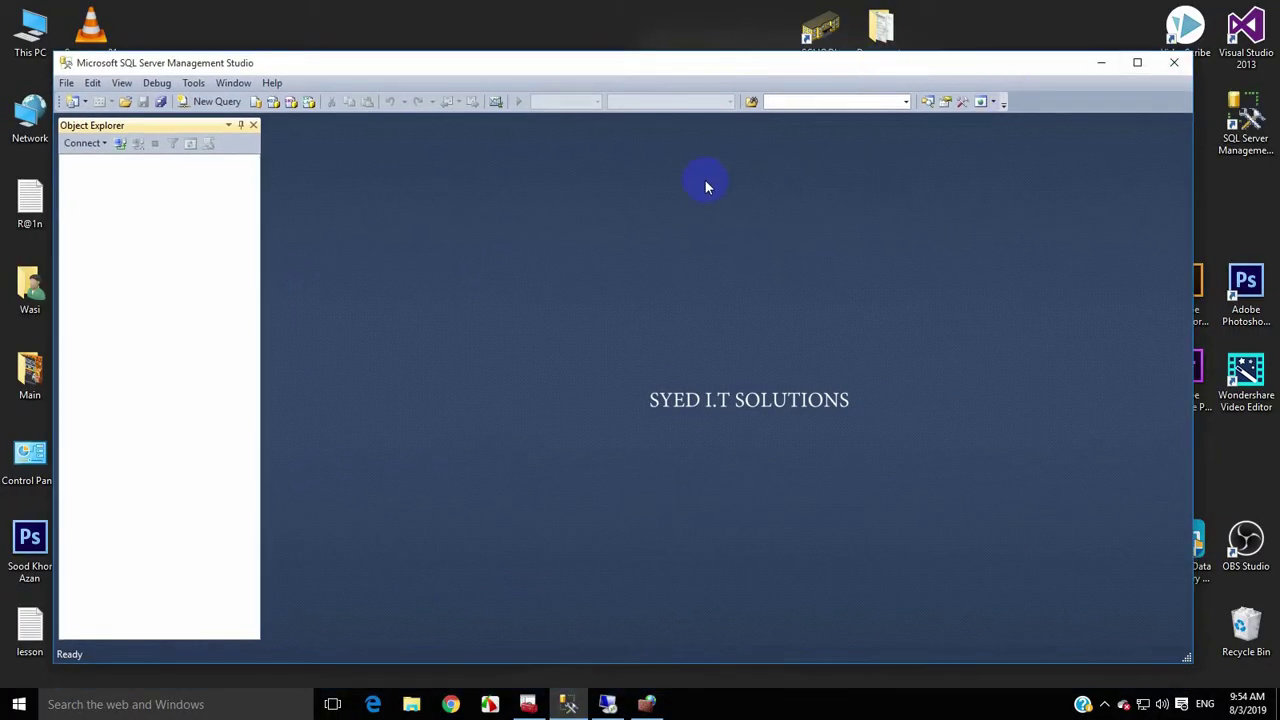
pyautogui.click(527, 702)
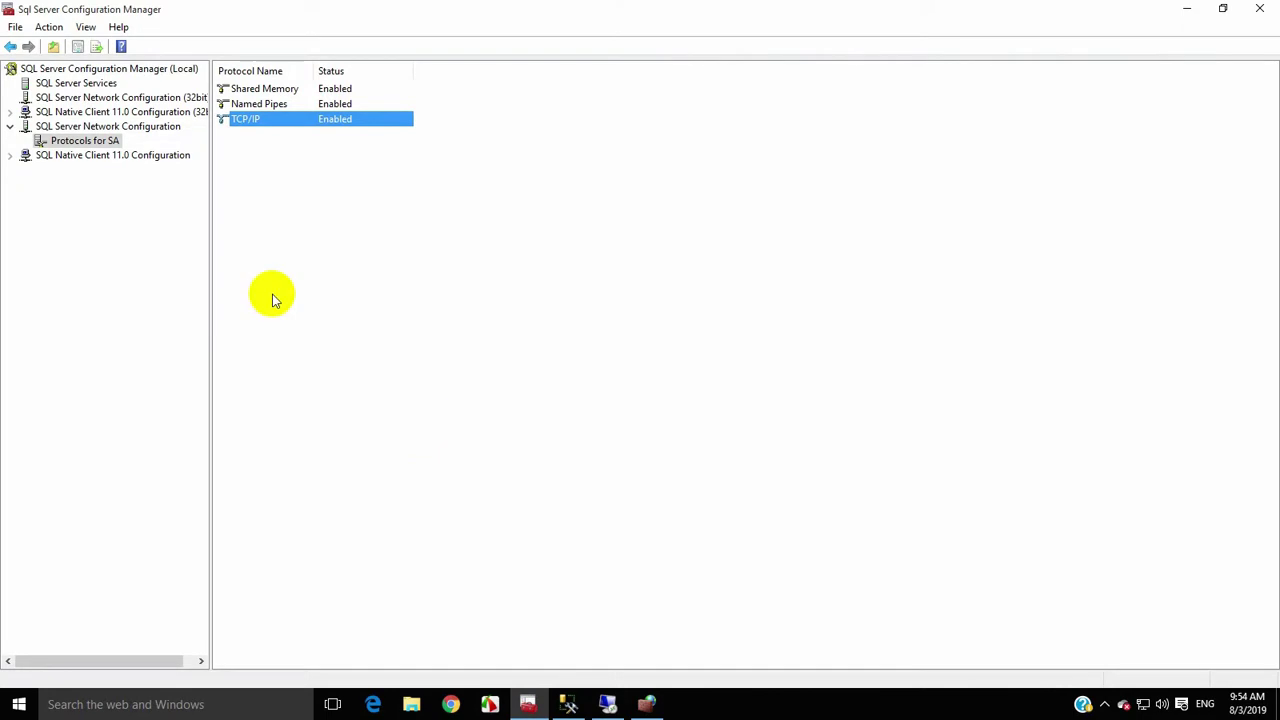
pyautogui.click(12, 133)
pyautogui.click(11, 128)
pyautogui.click(1260, 8)
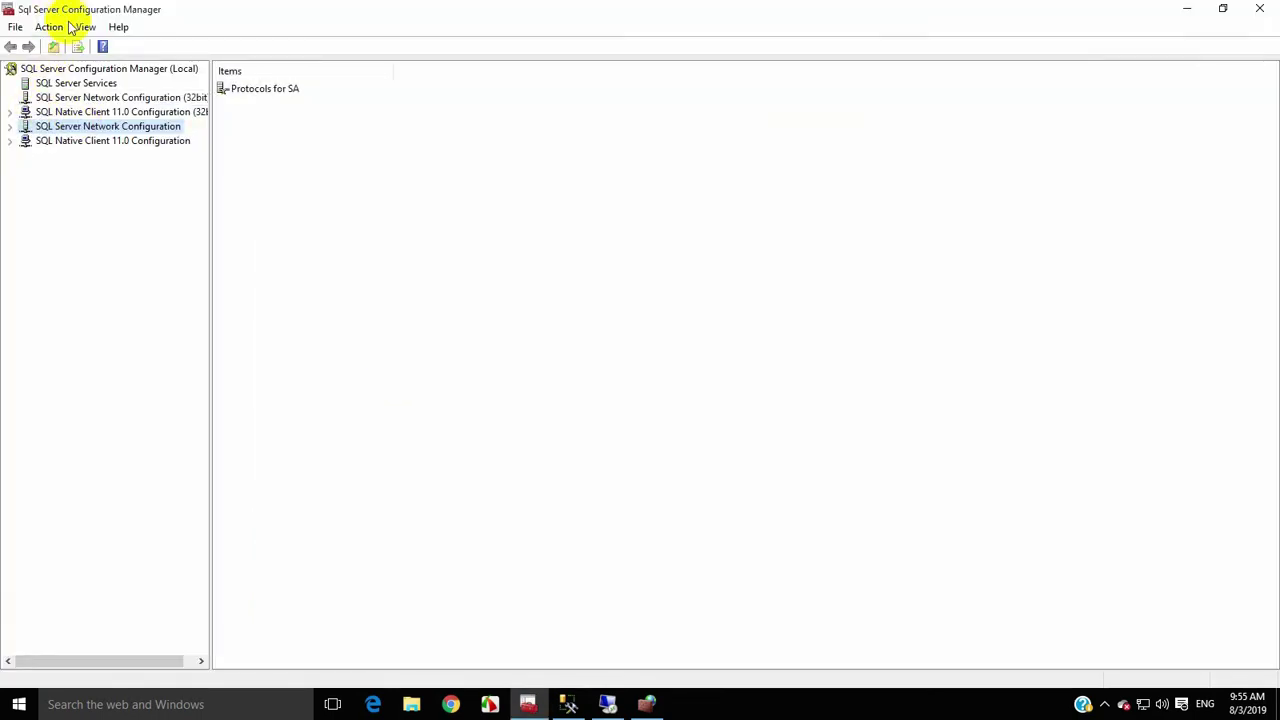
pyautogui.click(9, 127)
pyautogui.click(75, 141)
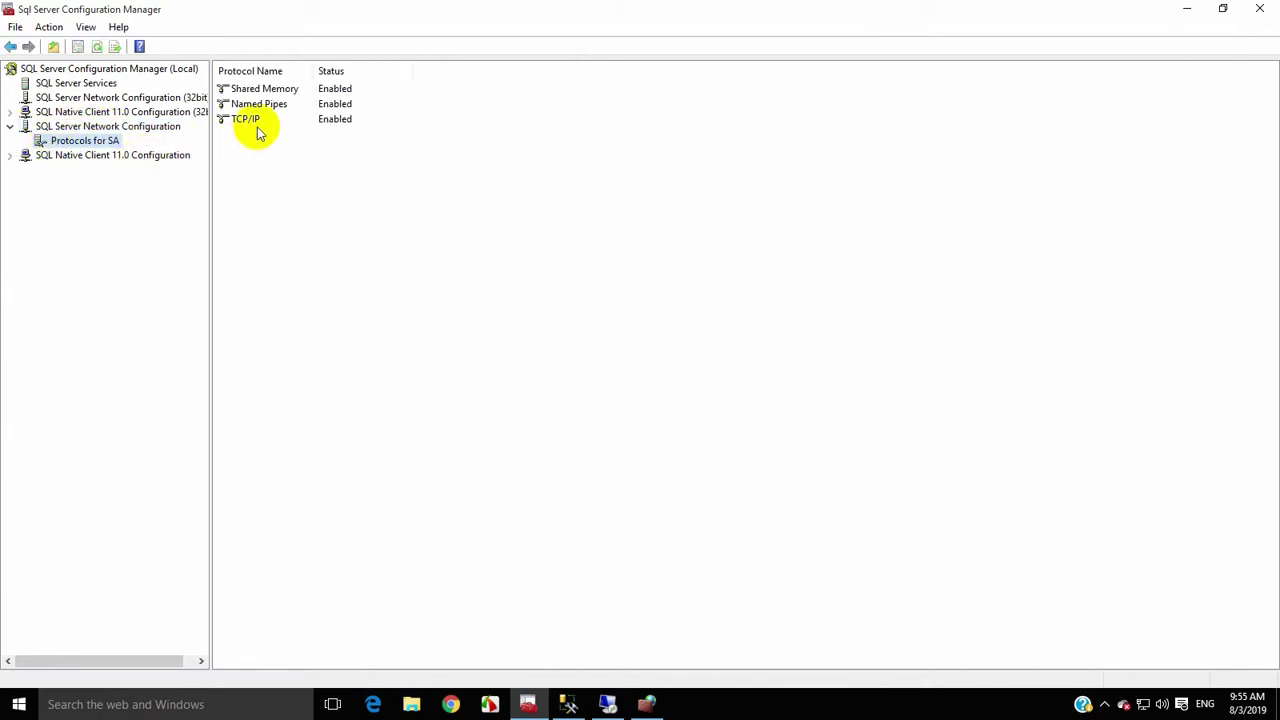
pyautogui.click(338, 120)
pyautogui.click(338, 106)
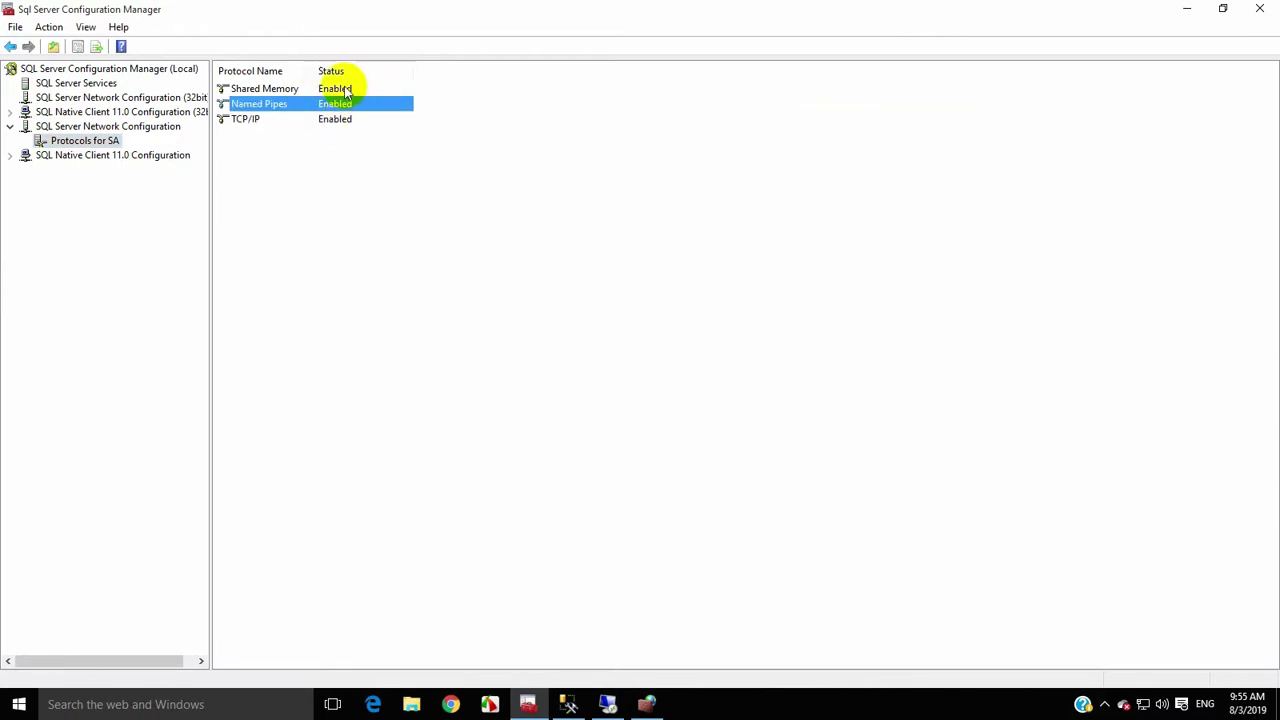
pyautogui.click(338, 120)
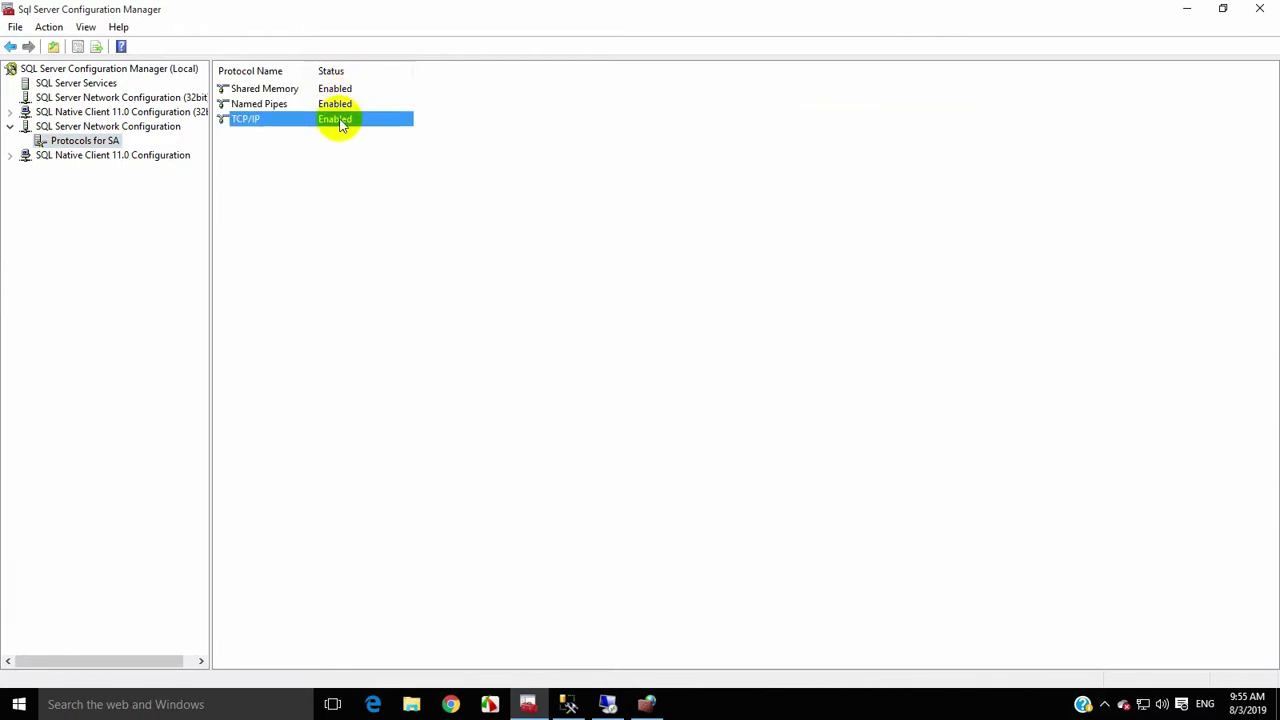
pyautogui.doubleClick(256, 128)
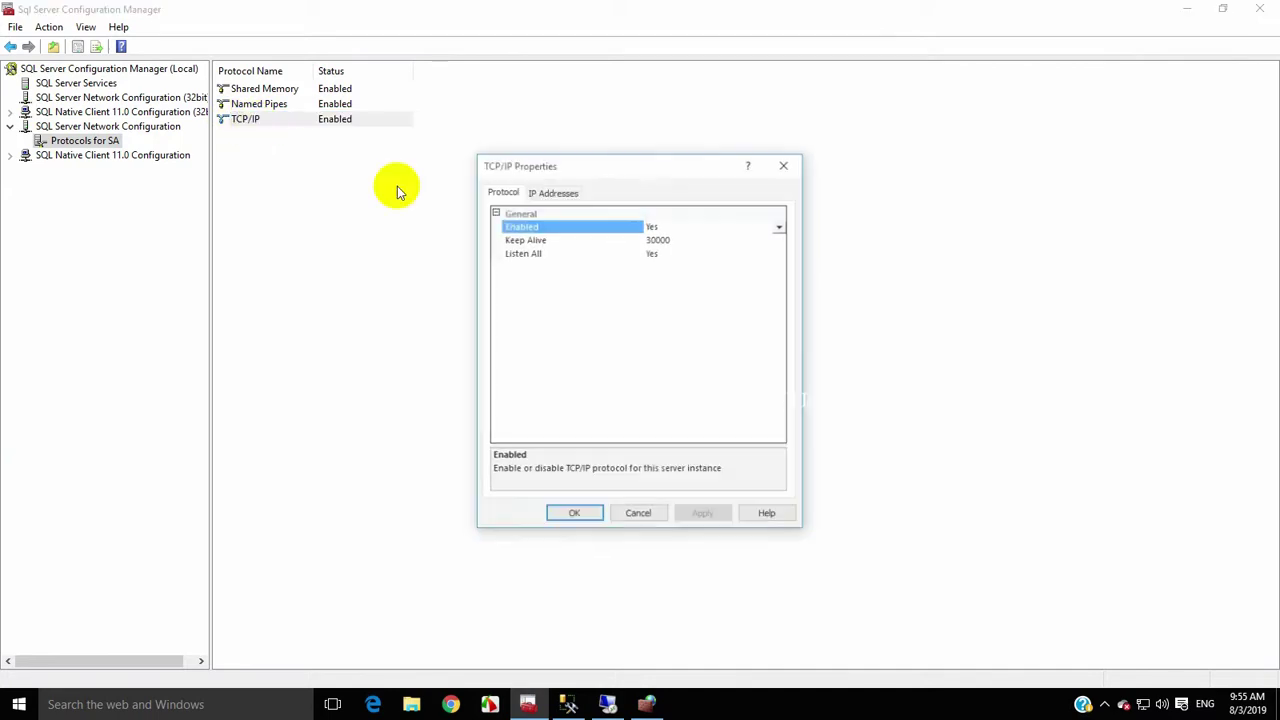
pyautogui.click(537, 189)
pyautogui.moveTo(558, 175); pyautogui.dragTo(523, 163)
pyautogui.scroll(-9, 657, 302)
pyautogui.click(654, 403)
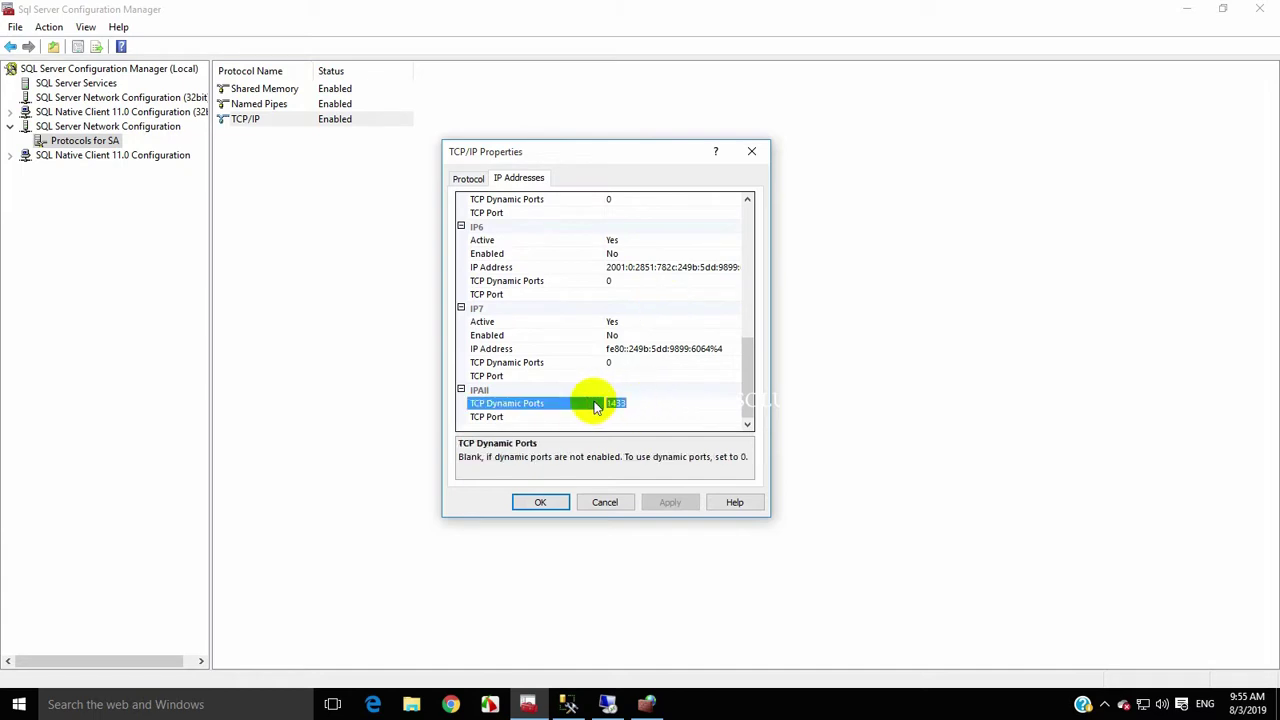
pyautogui.scroll(8, 594, 403)
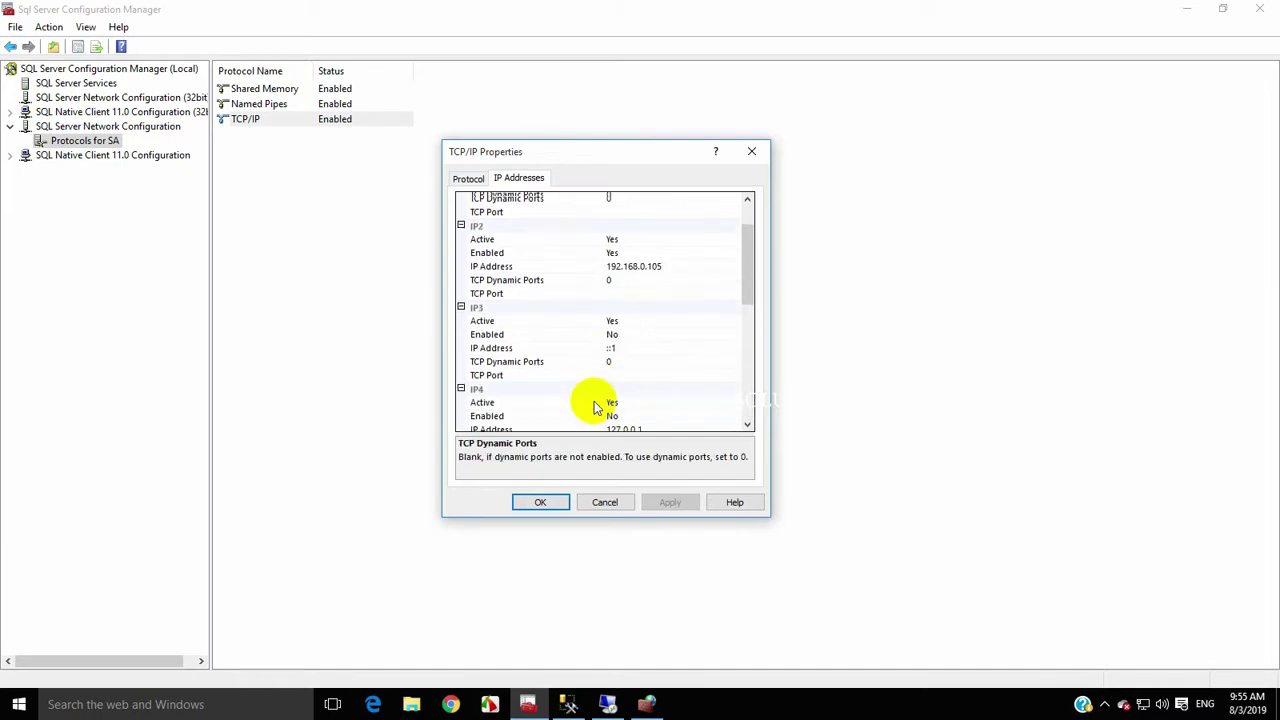
pyautogui.scroll(-4, 596, 420)
pyautogui.click(548, 503)
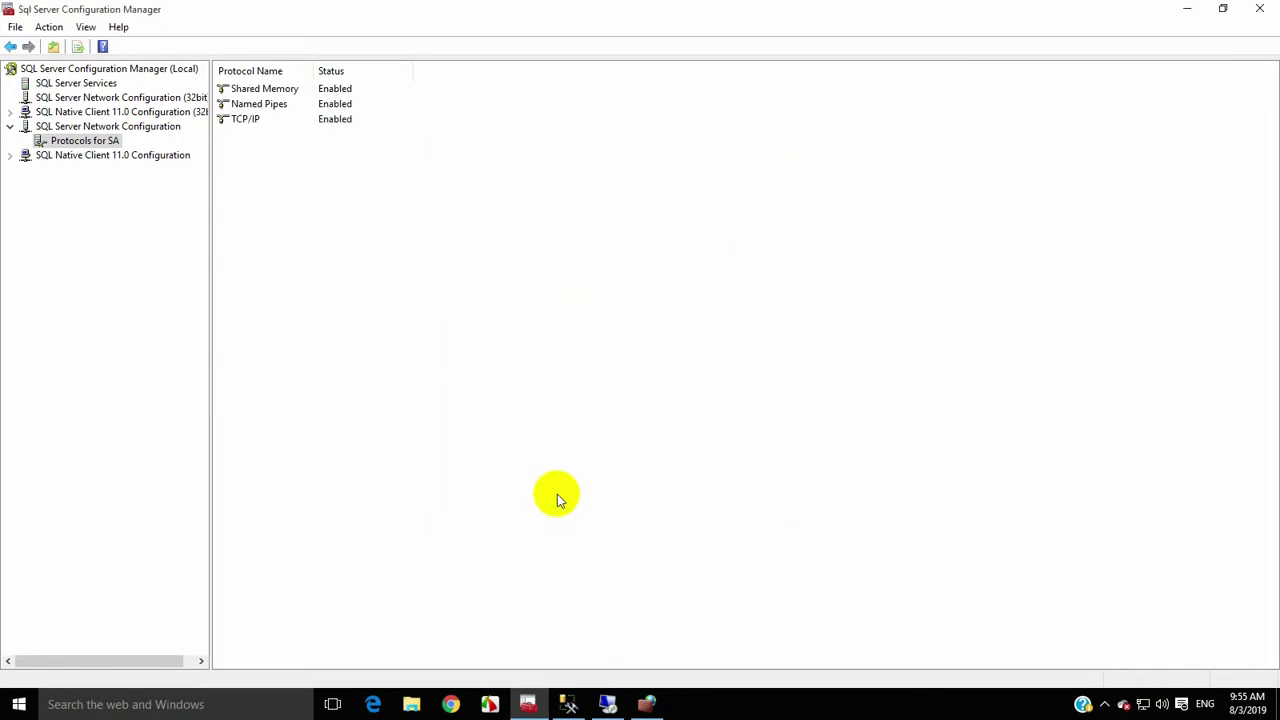
pyautogui.click(578, 705)
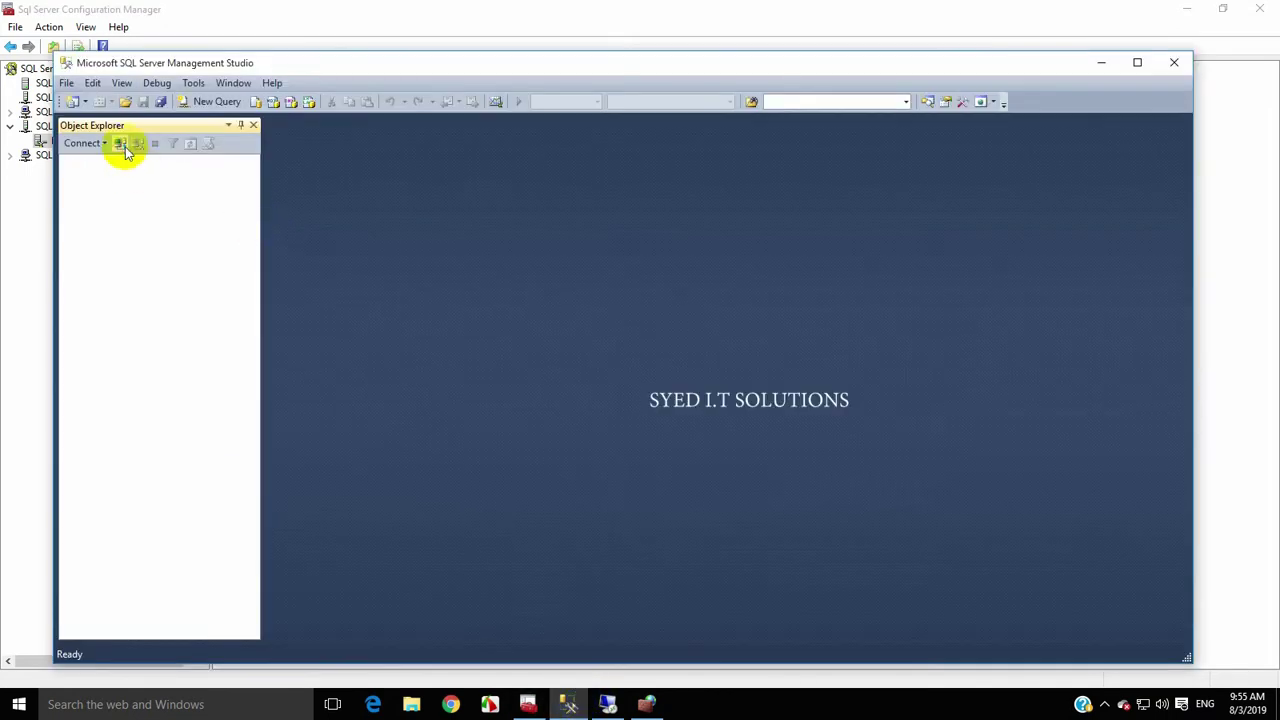
# Connect SSMS to the local server with SQL Server Authentication using the SA login
pyautogui.click(121, 144)
pyautogui.click(641, 282)
pyautogui.click(609, 320)
pyautogui.write('123')
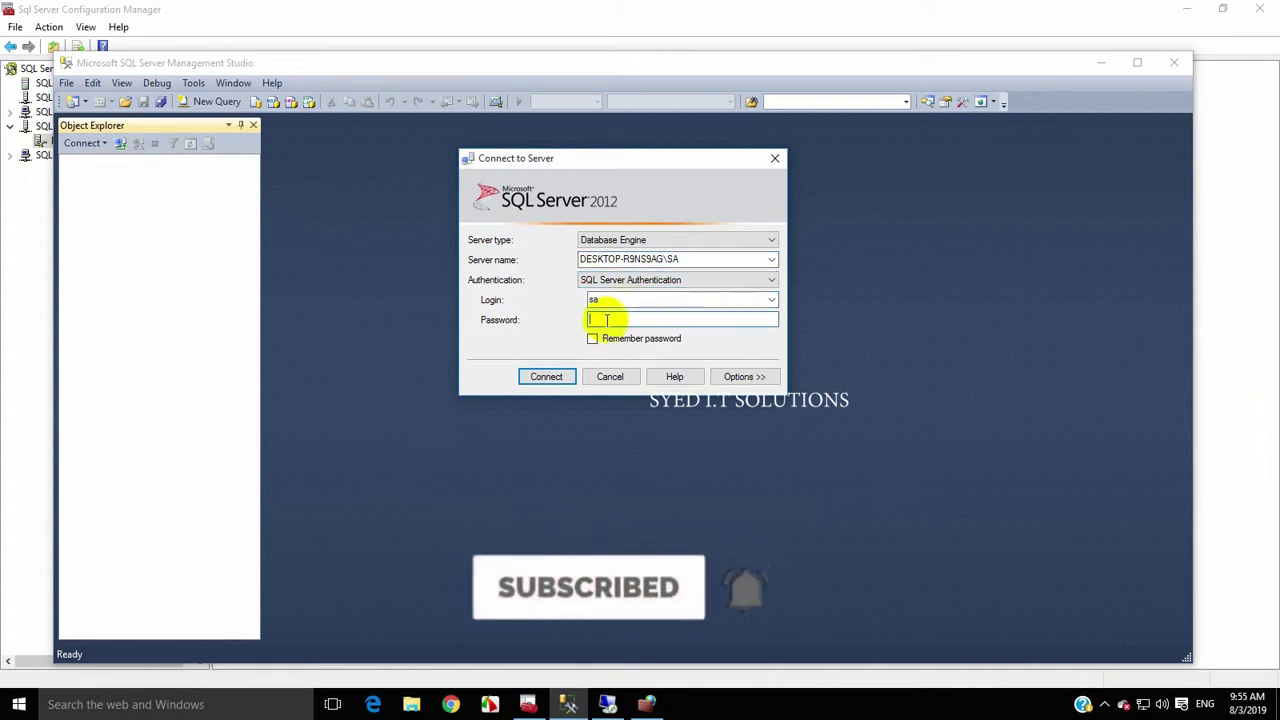
pyautogui.click(547, 377)
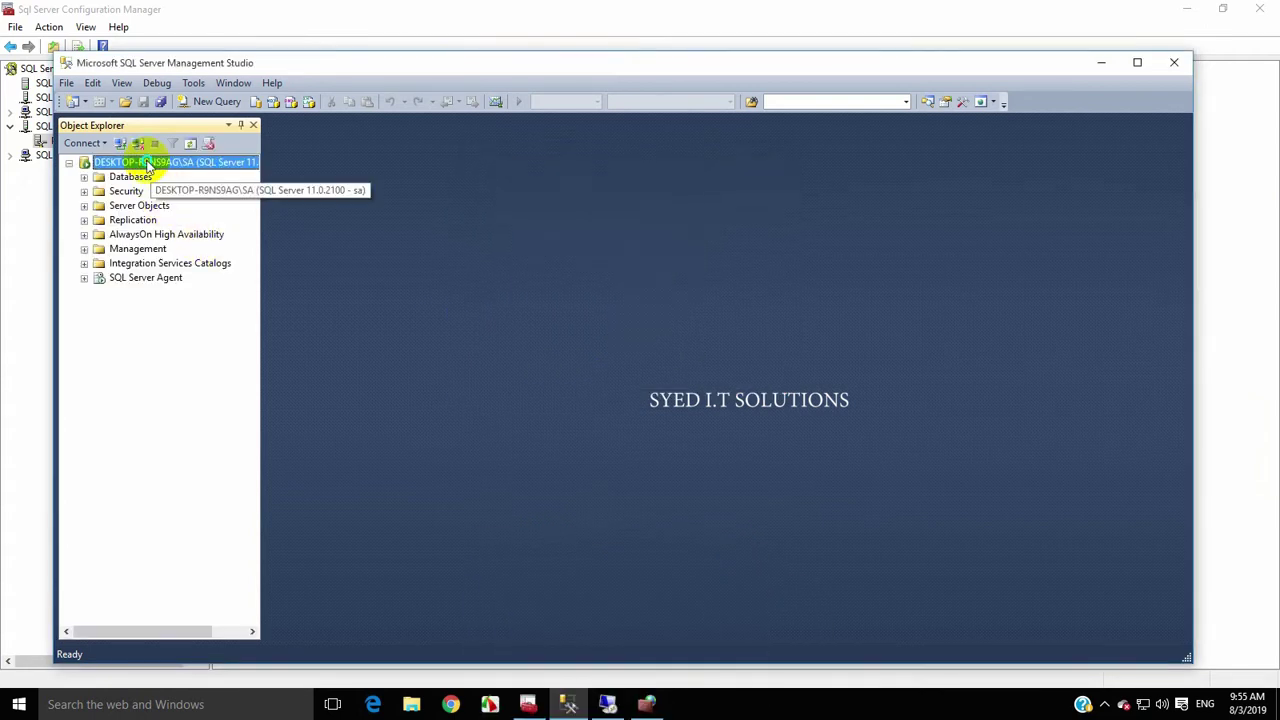
# Restart the MSSQL$SA service, agreeing to stop SQL Server Agent as well
pyautogui.rightClick(143, 162)
pyautogui.click(189, 342)
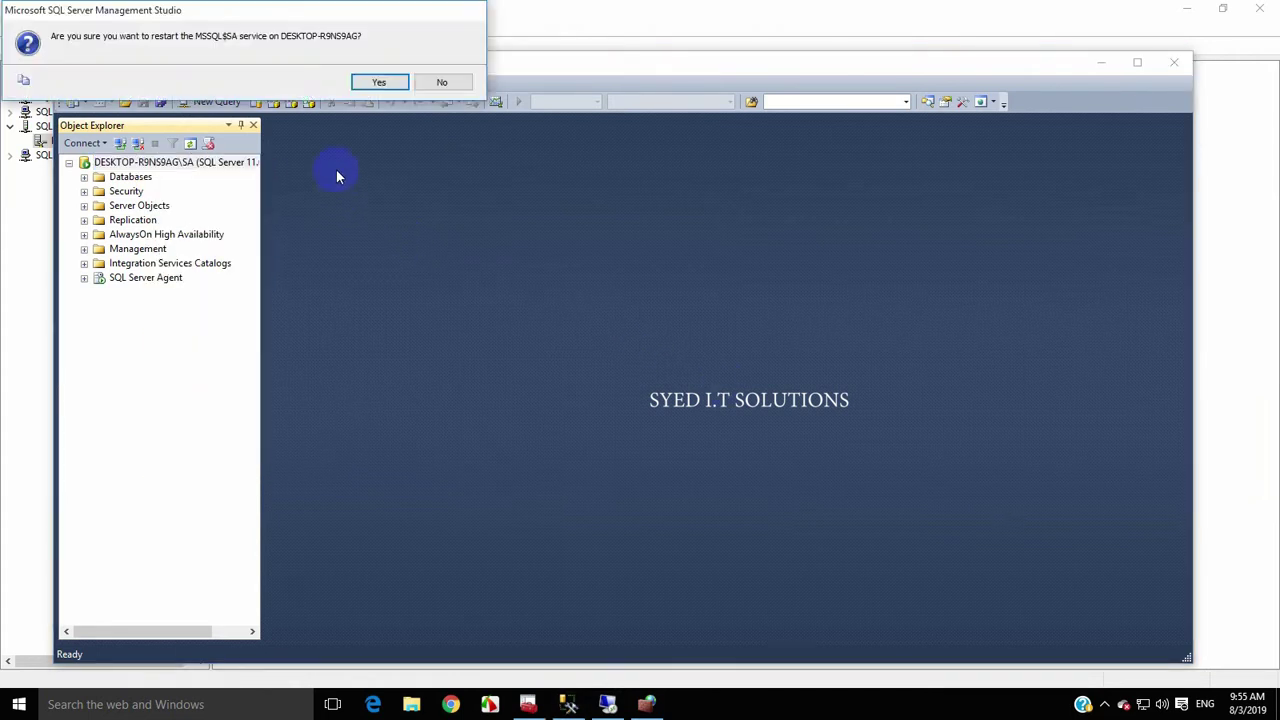
pyautogui.click(377, 82)
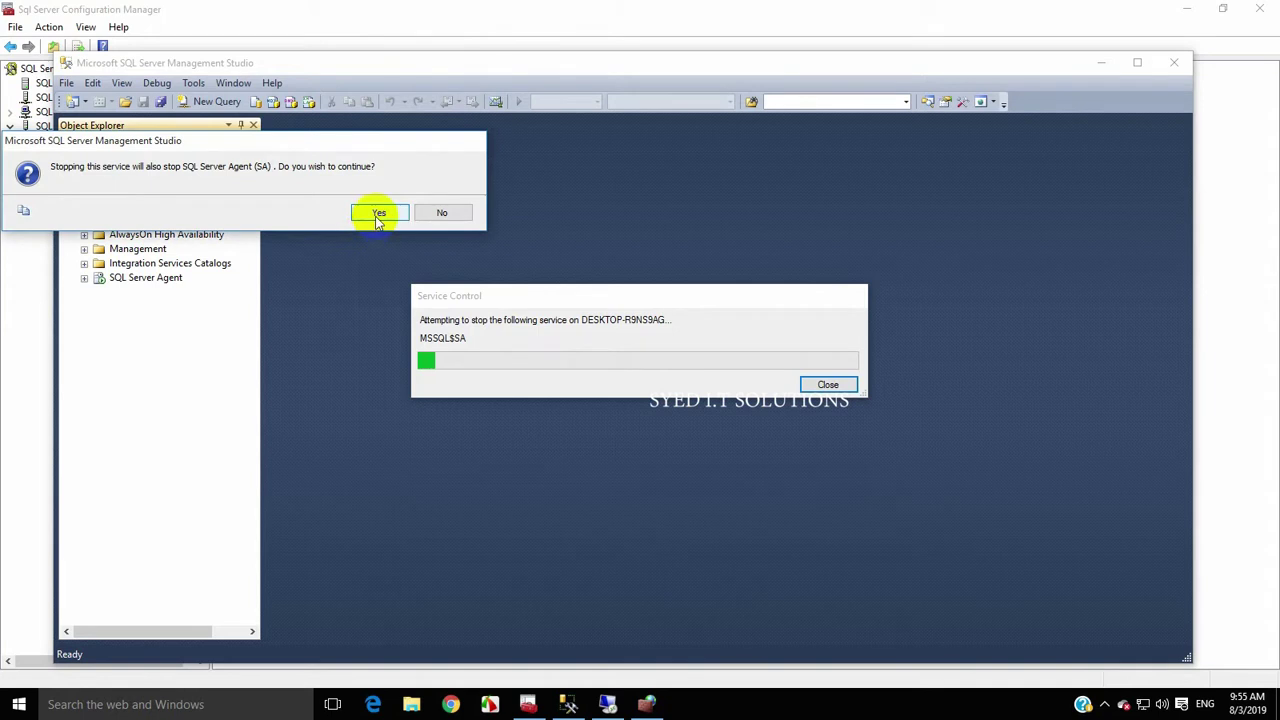
pyautogui.click(378, 214)
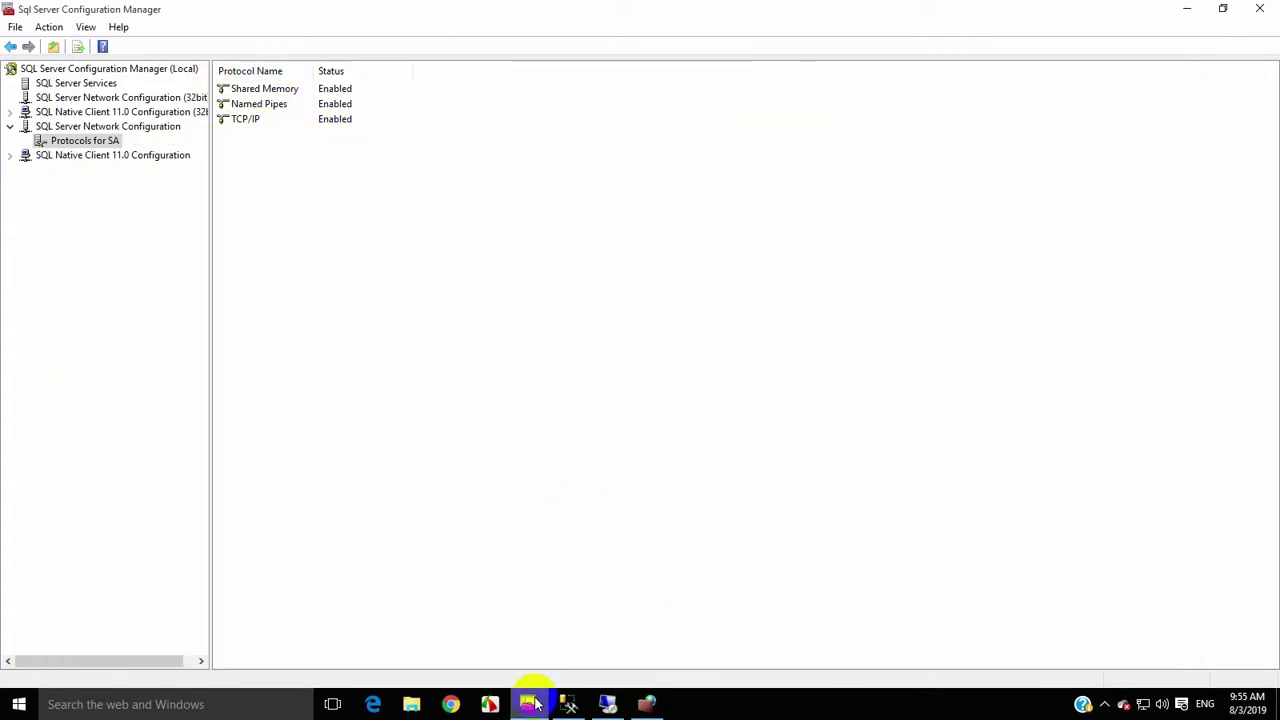
# Open Control Panel from Start search and close the advanced firewall window
pyautogui.click(19, 704)
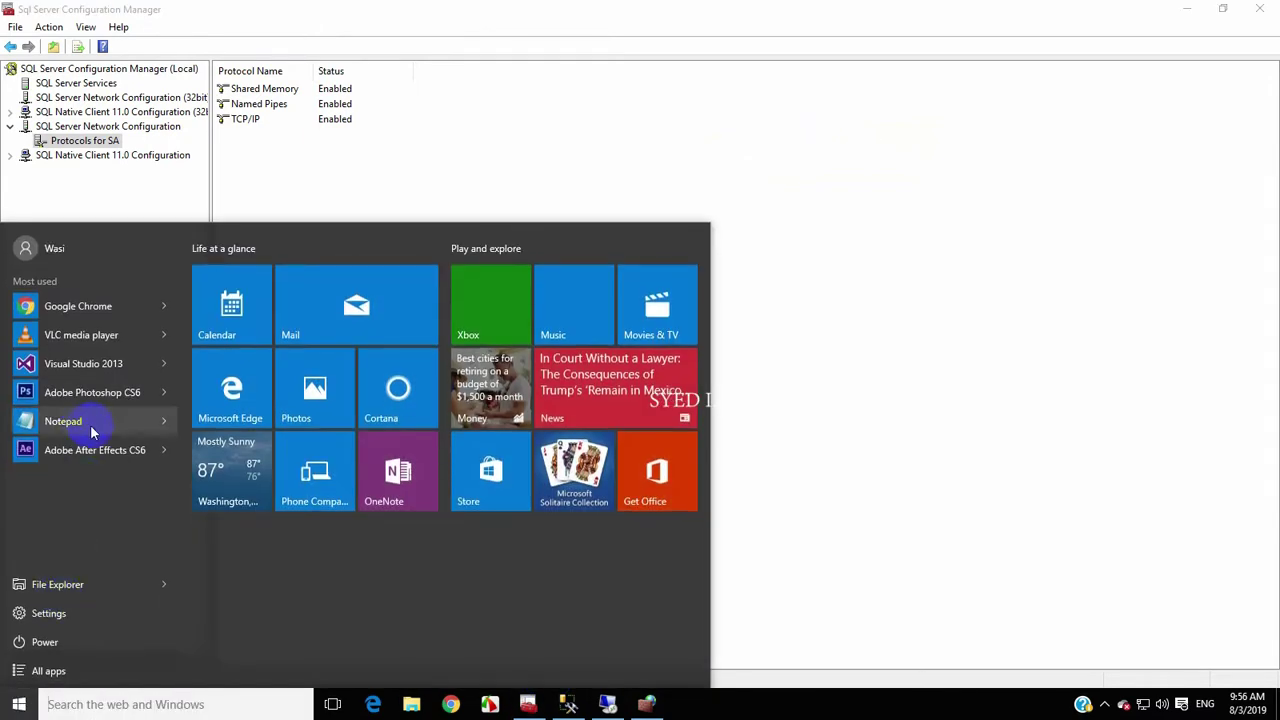
pyautogui.write('conte')
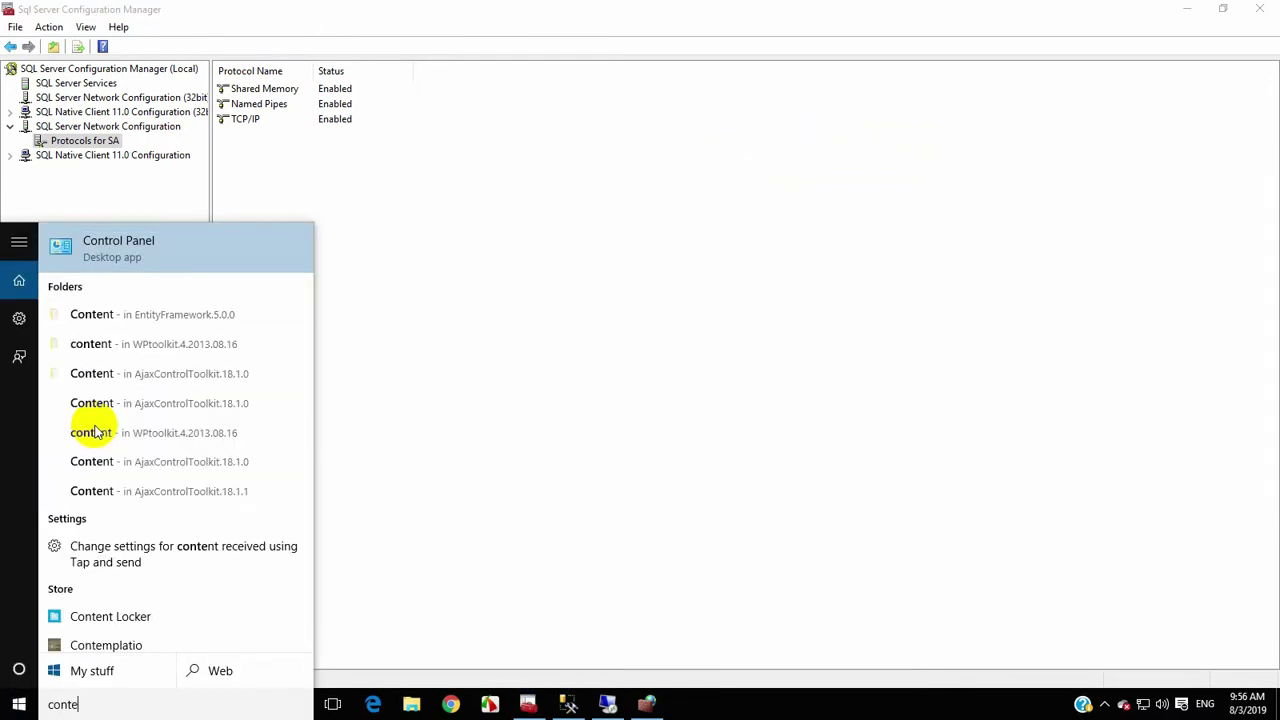
pyautogui.press('Return')
pyautogui.click(646, 704)
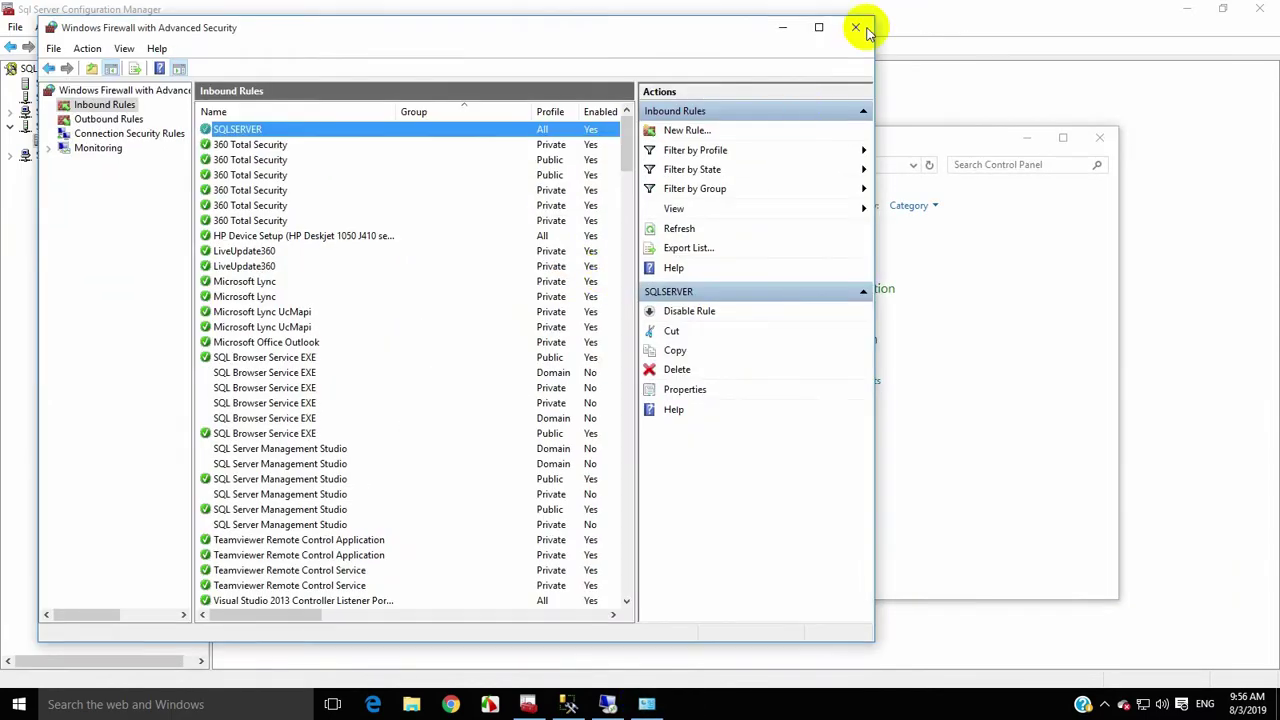
pyautogui.click(858, 24)
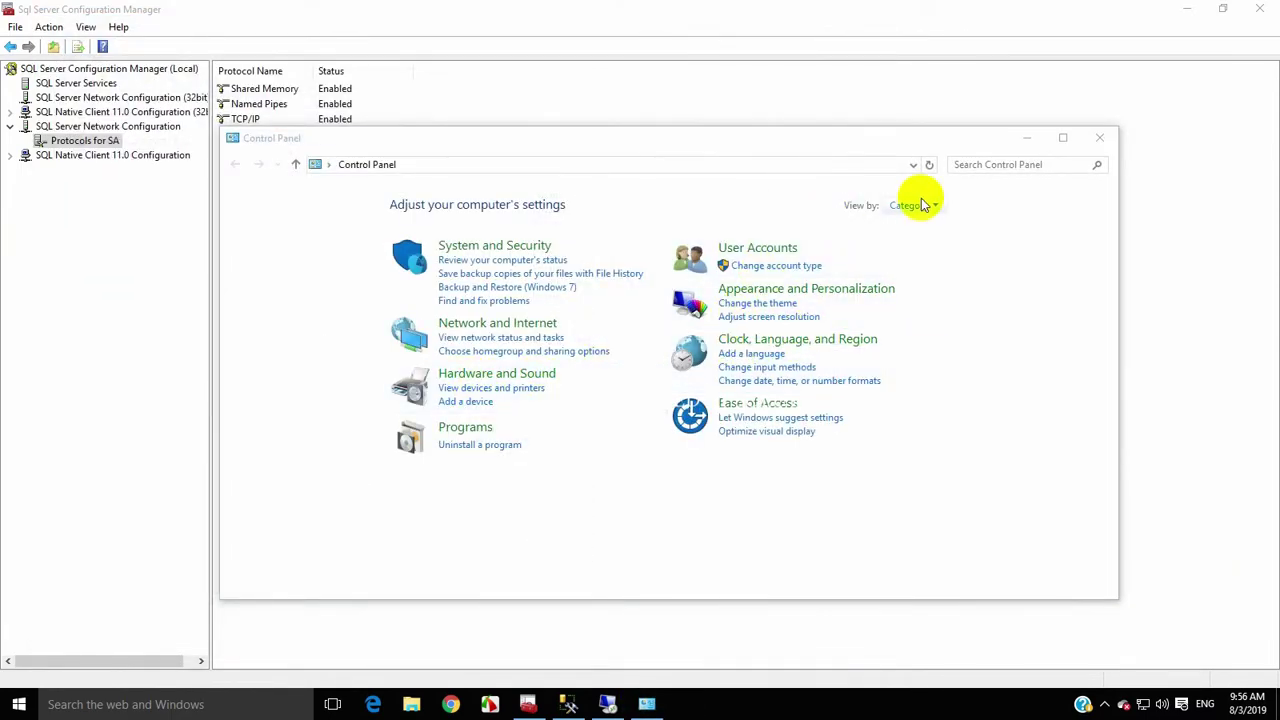
# Search 'allow', open the firewall's Allowed apps page, unlock settings, and start adding an app
pyautogui.click(969, 168)
pyautogui.write('allo')
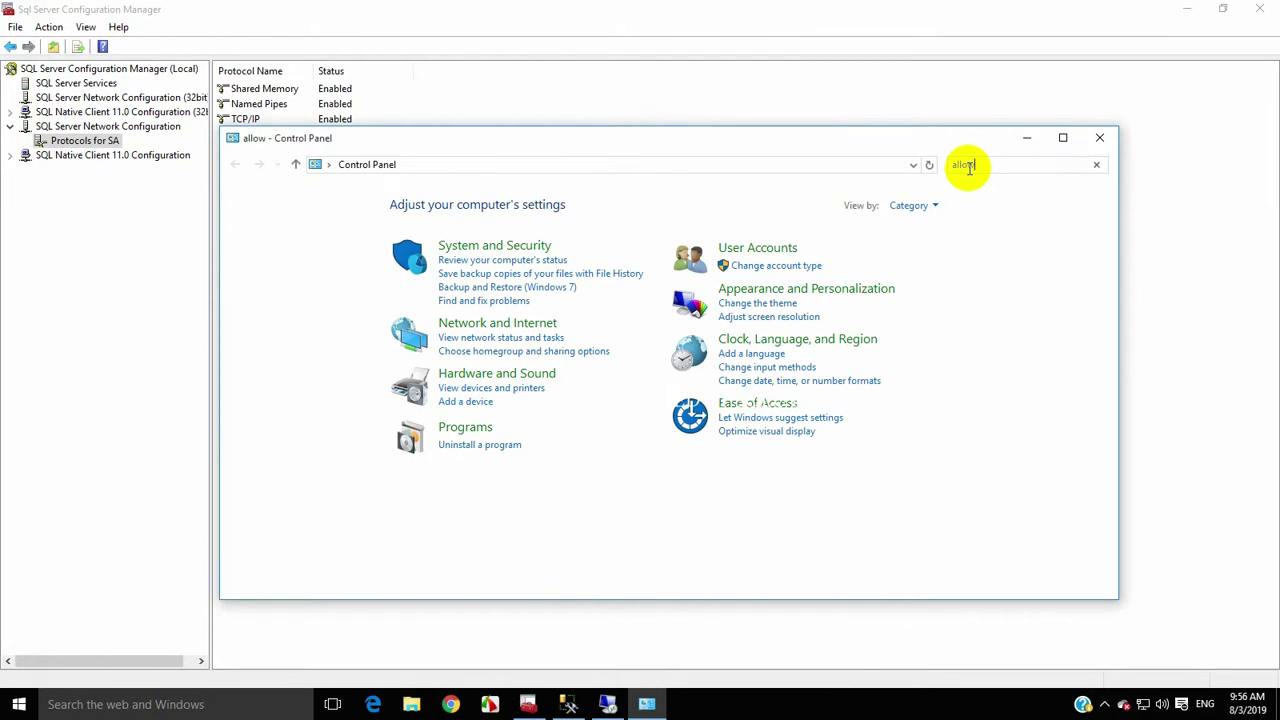
pyautogui.write('w')
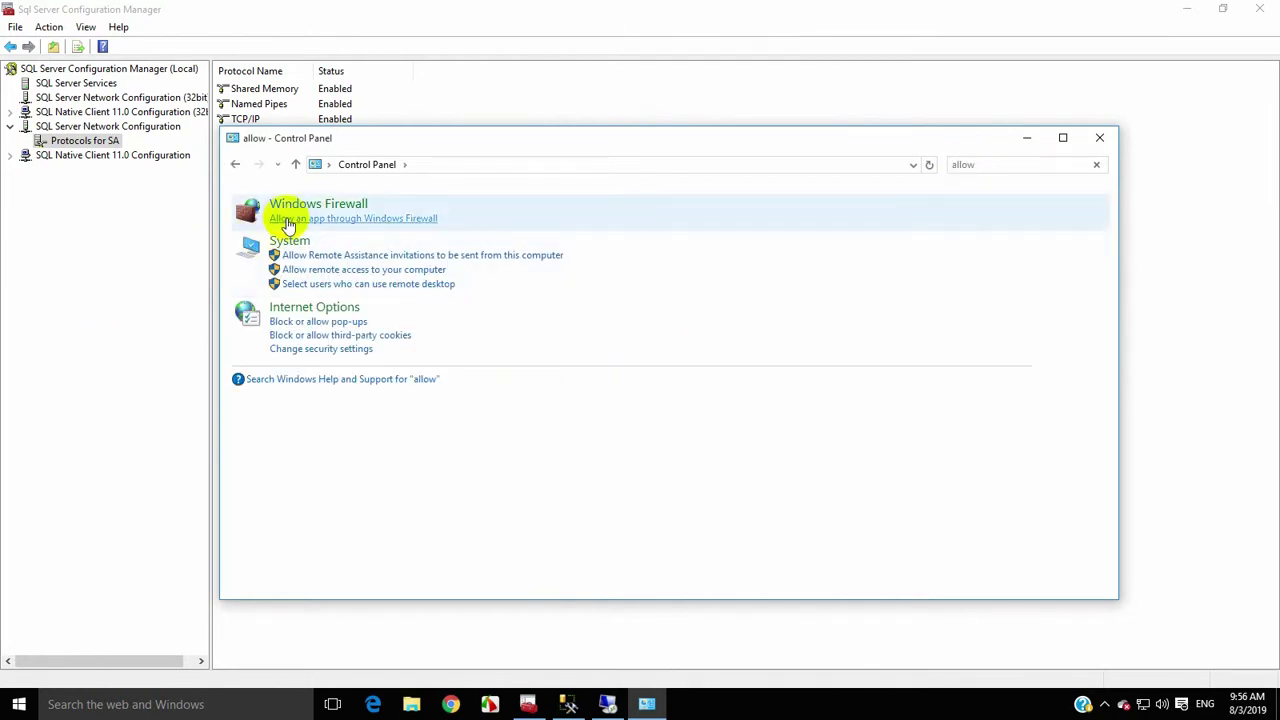
pyautogui.click(305, 219)
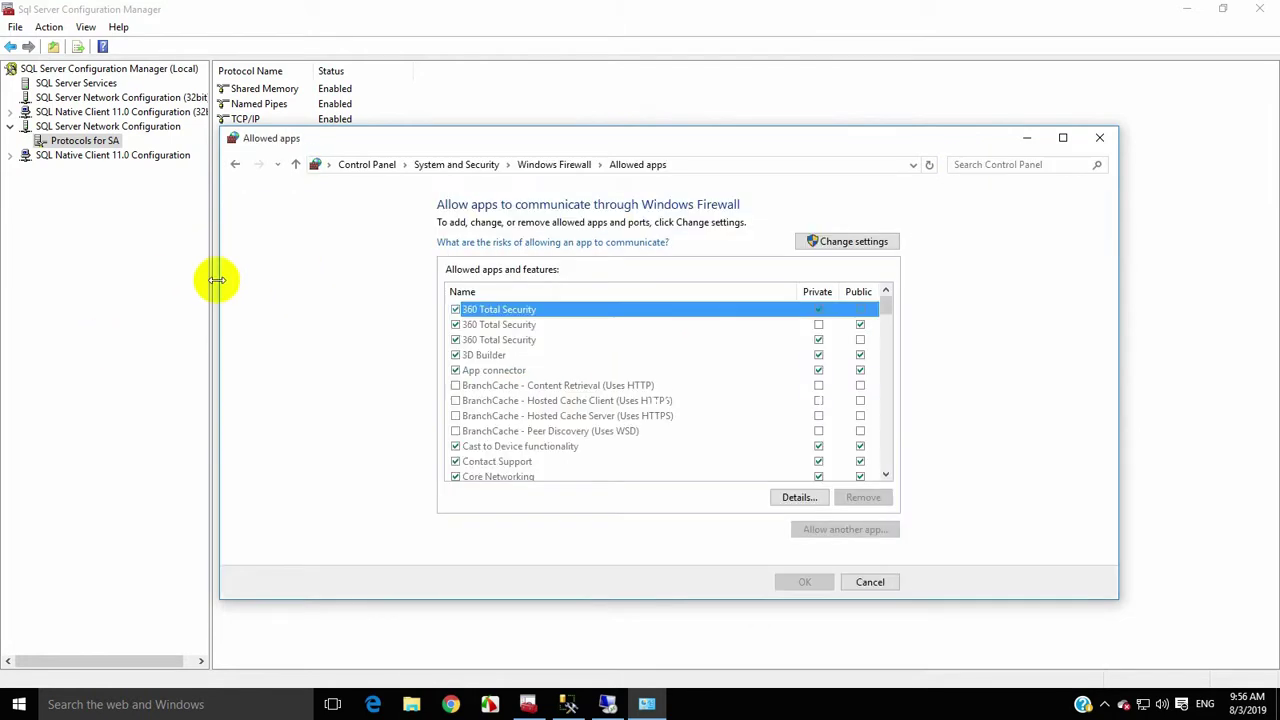
pyautogui.scroll(-1, 486, 378)
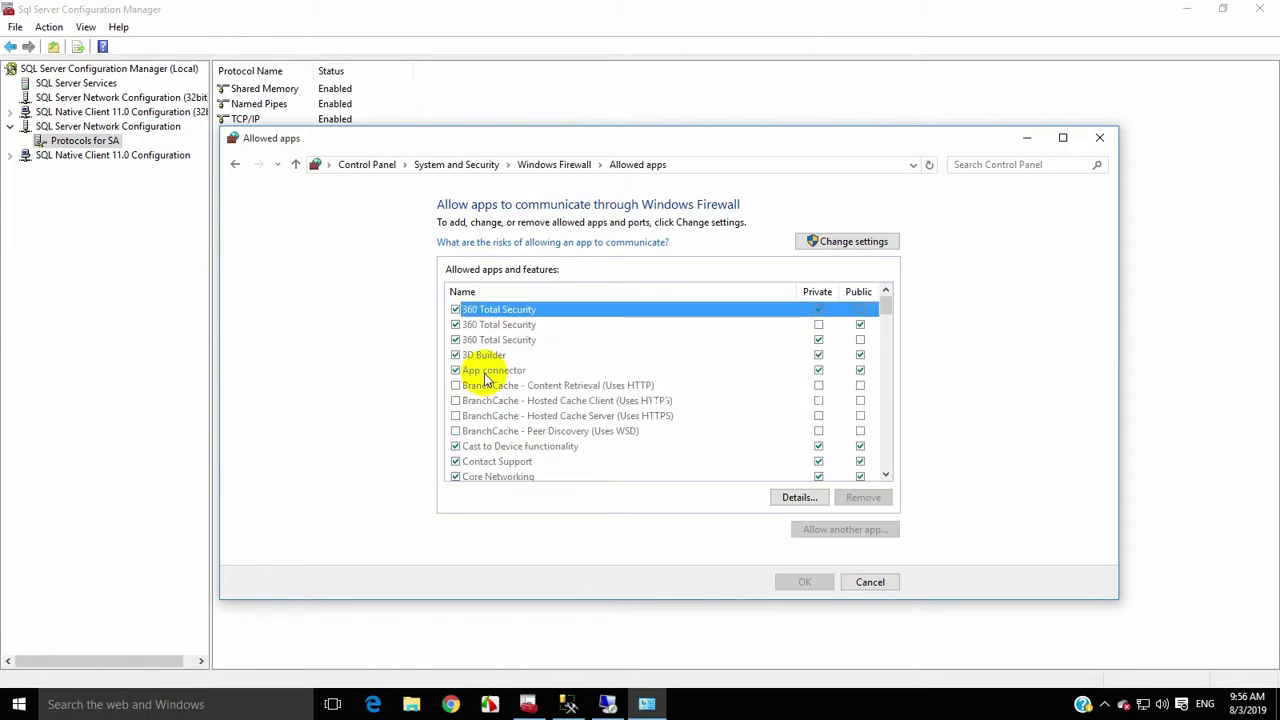
pyautogui.scroll(-8, 486, 378)
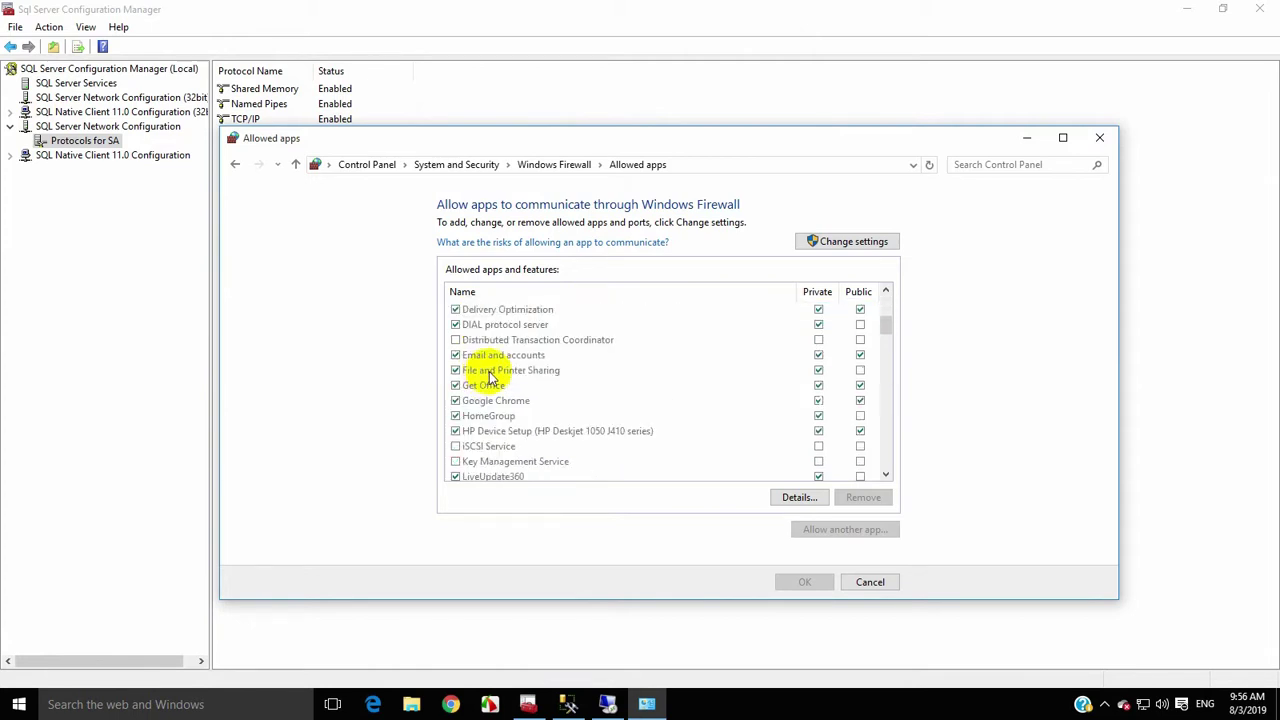
pyautogui.click(866, 242)
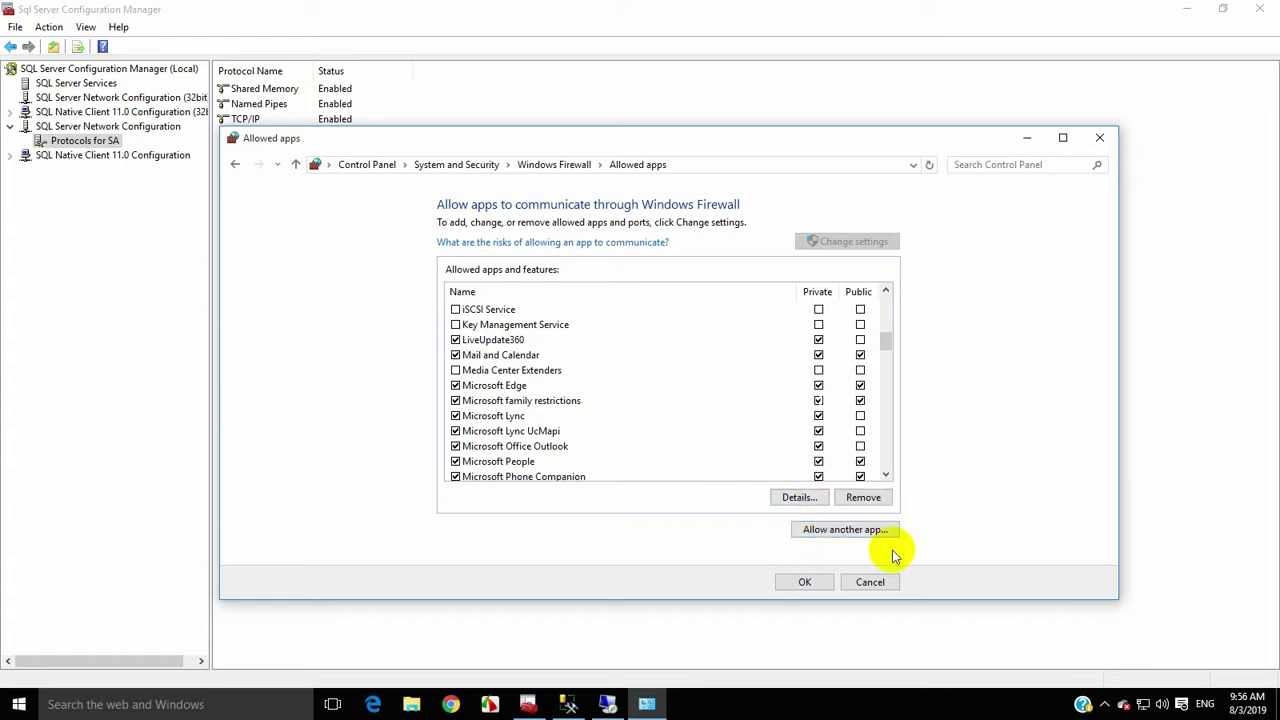
pyautogui.click(814, 532)
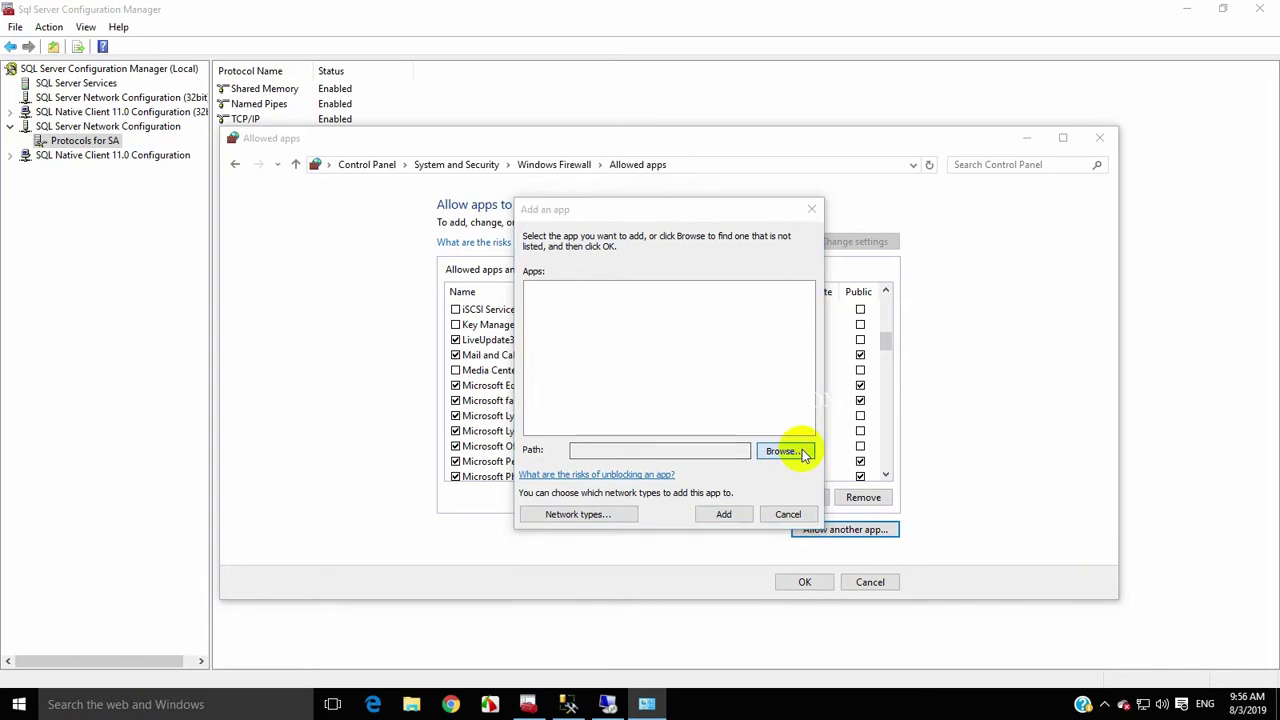
# Browse to C:\Program Files (x86)\Microsoft SQL Server to pick the app's program file
pyautogui.click(800, 448)
pyautogui.scroll(-4, 590, 495)
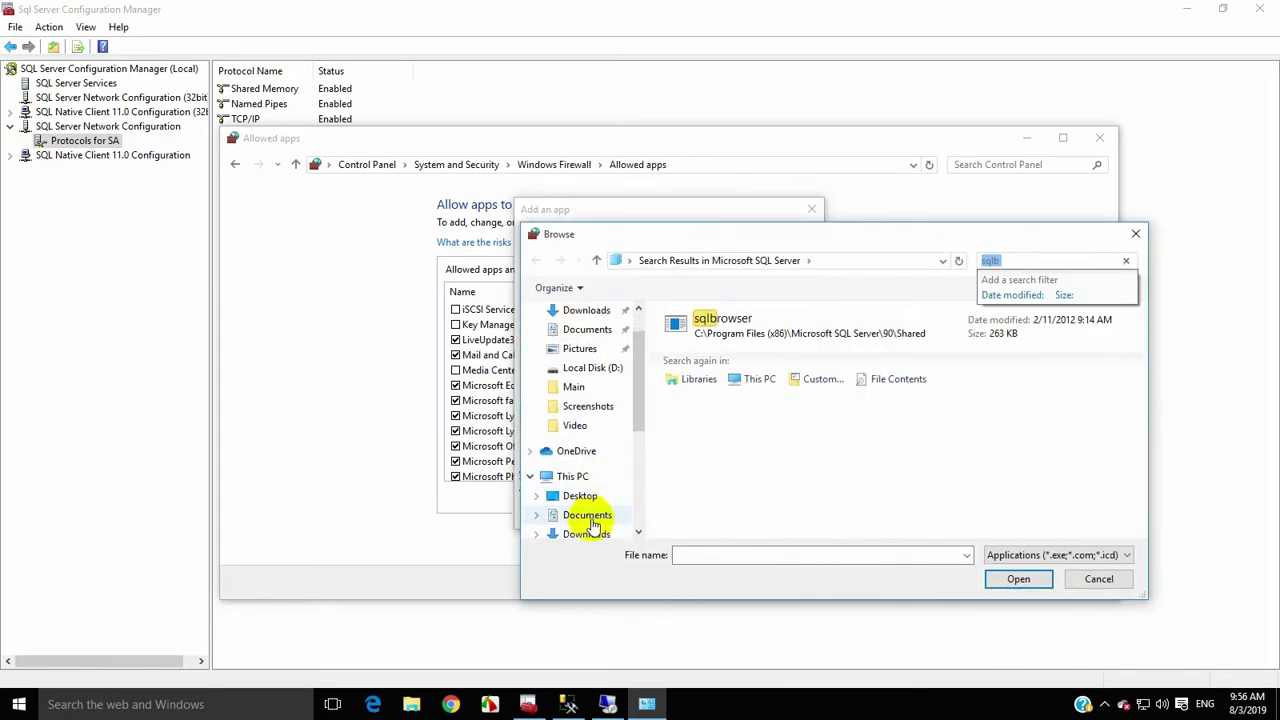
pyautogui.click(572, 437)
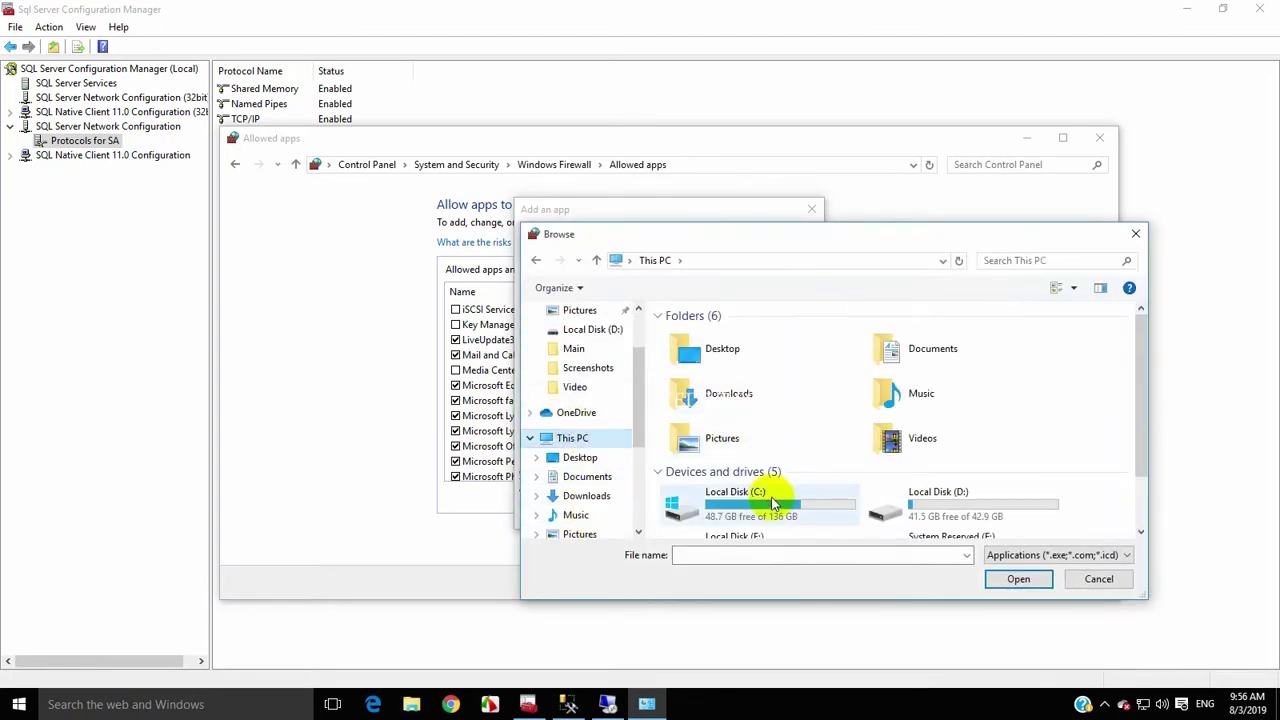
pyautogui.scroll(-2, 755, 405)
pyautogui.doubleClick(762, 387)
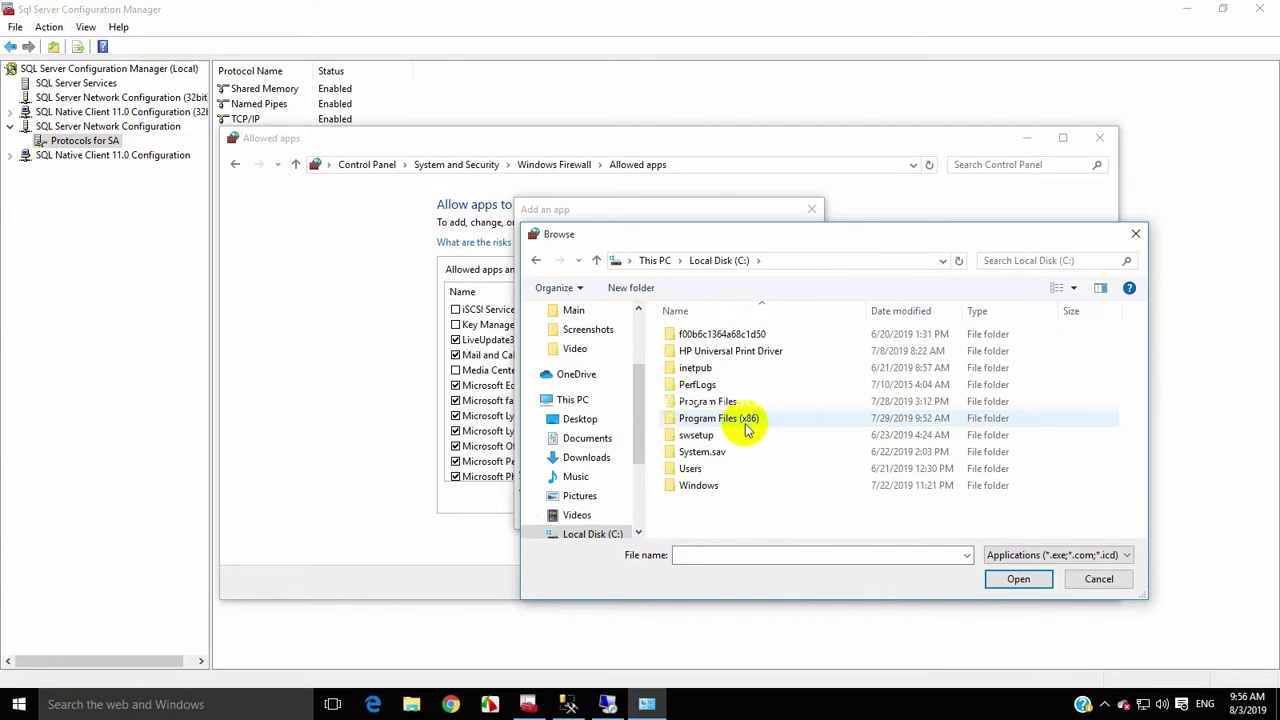
pyautogui.doubleClick(745, 420)
pyautogui.scroll(-5, 758, 445)
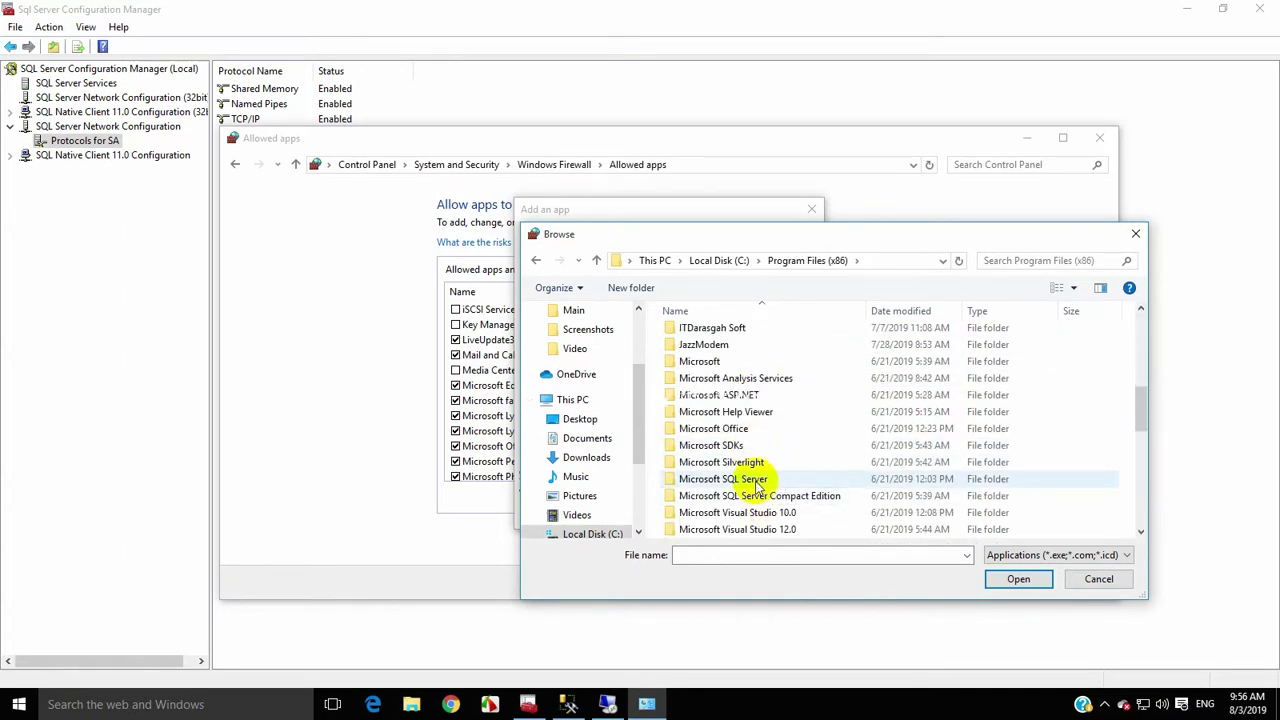
pyautogui.doubleClick(757, 482)
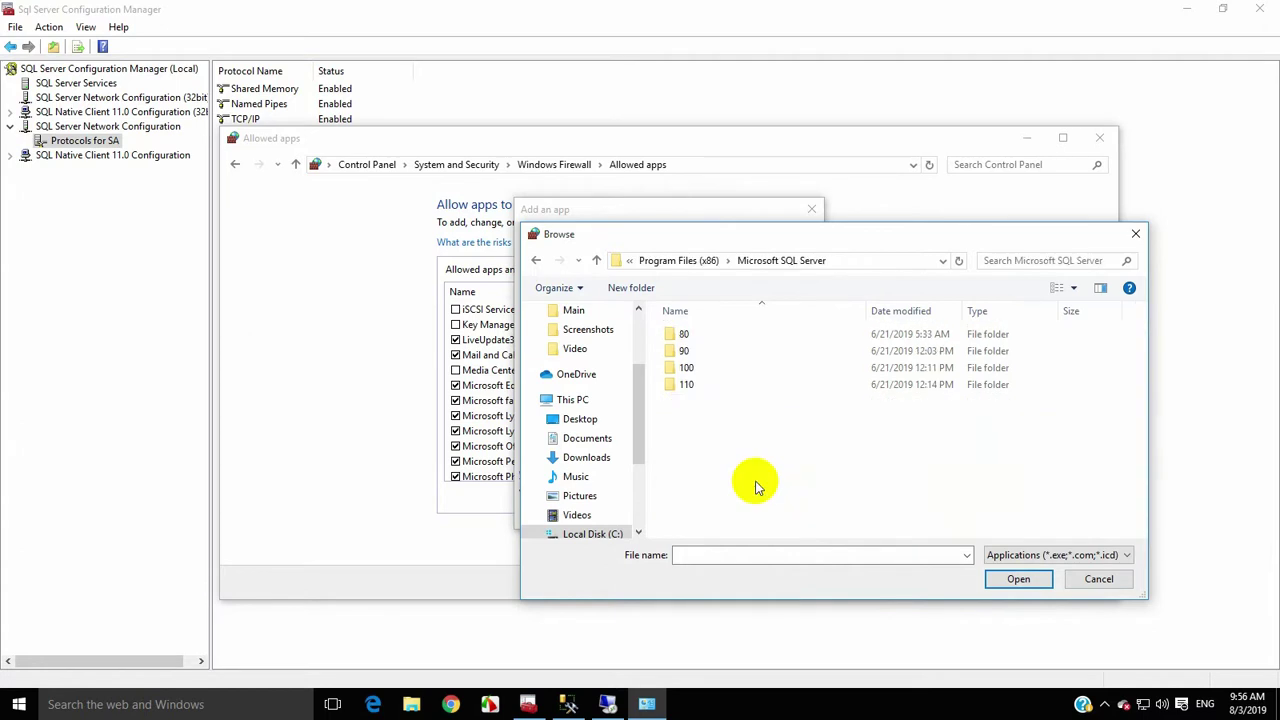
# Try adding sqlbrowser.exe, dismiss the already-in-exceptions error, and cancel
pyautogui.click(1002, 262)
pyautogui.write('sqlbr')
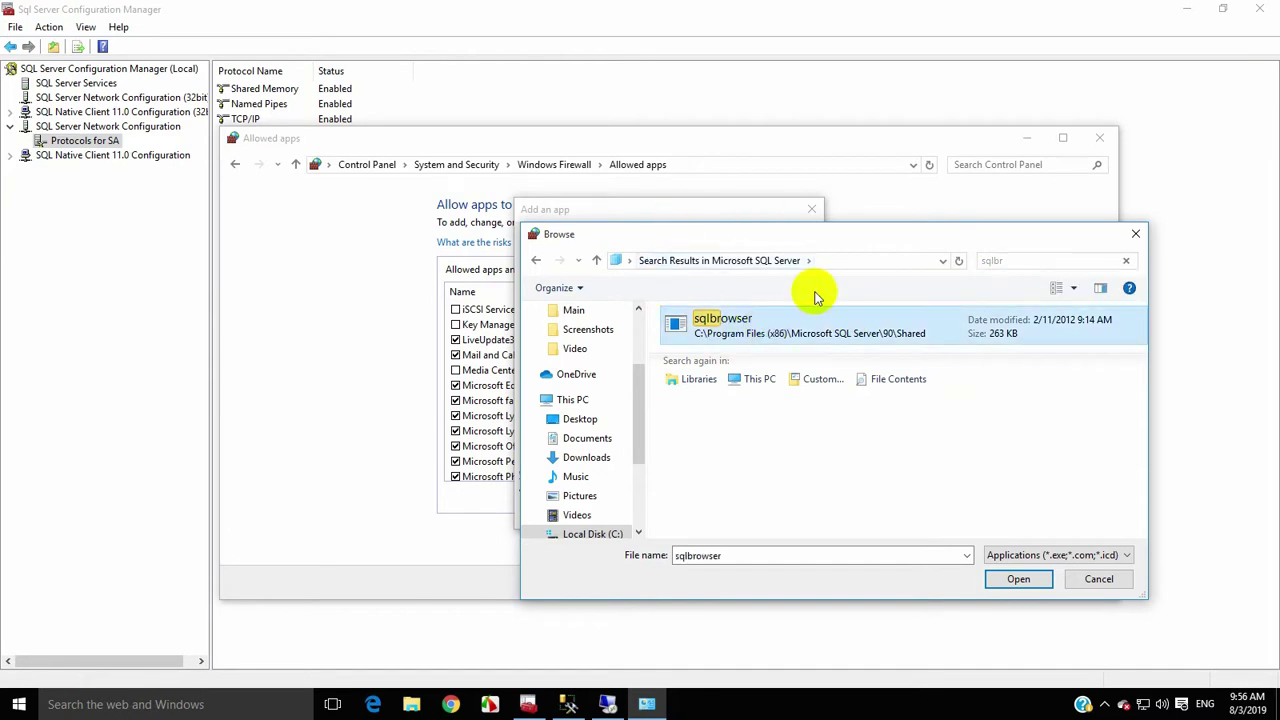
pyautogui.click(1028, 580)
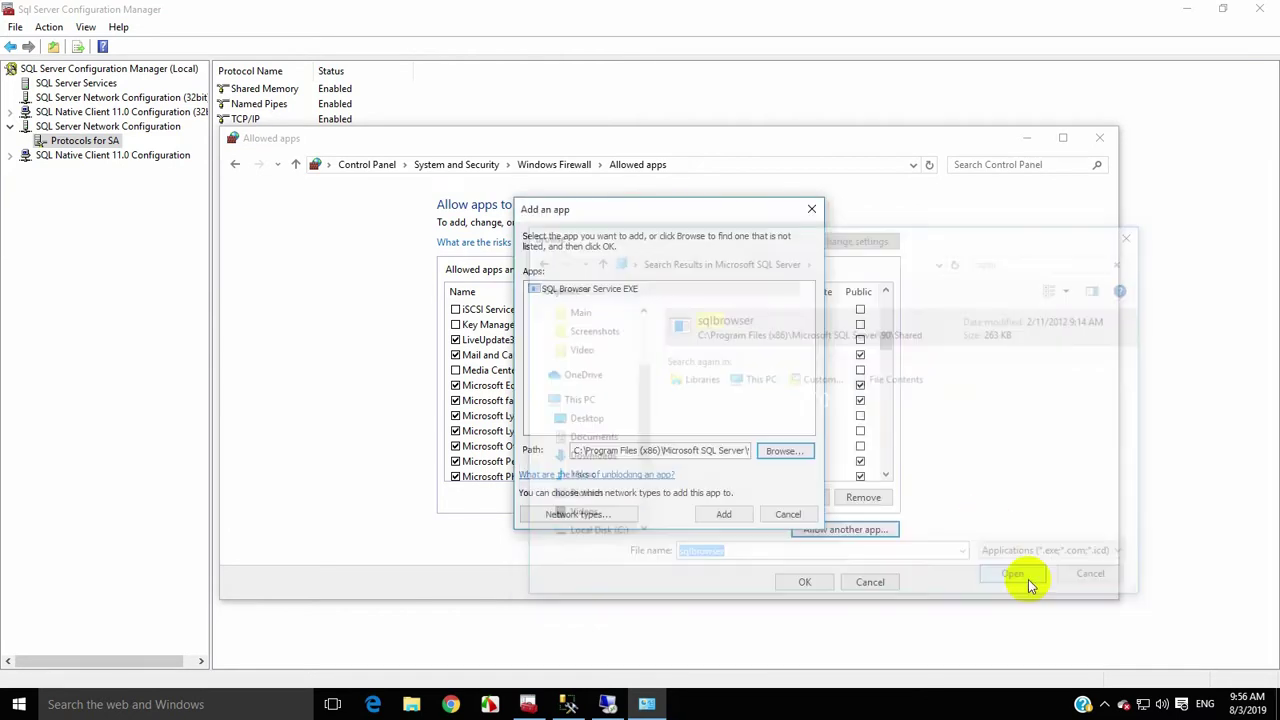
pyautogui.click(740, 515)
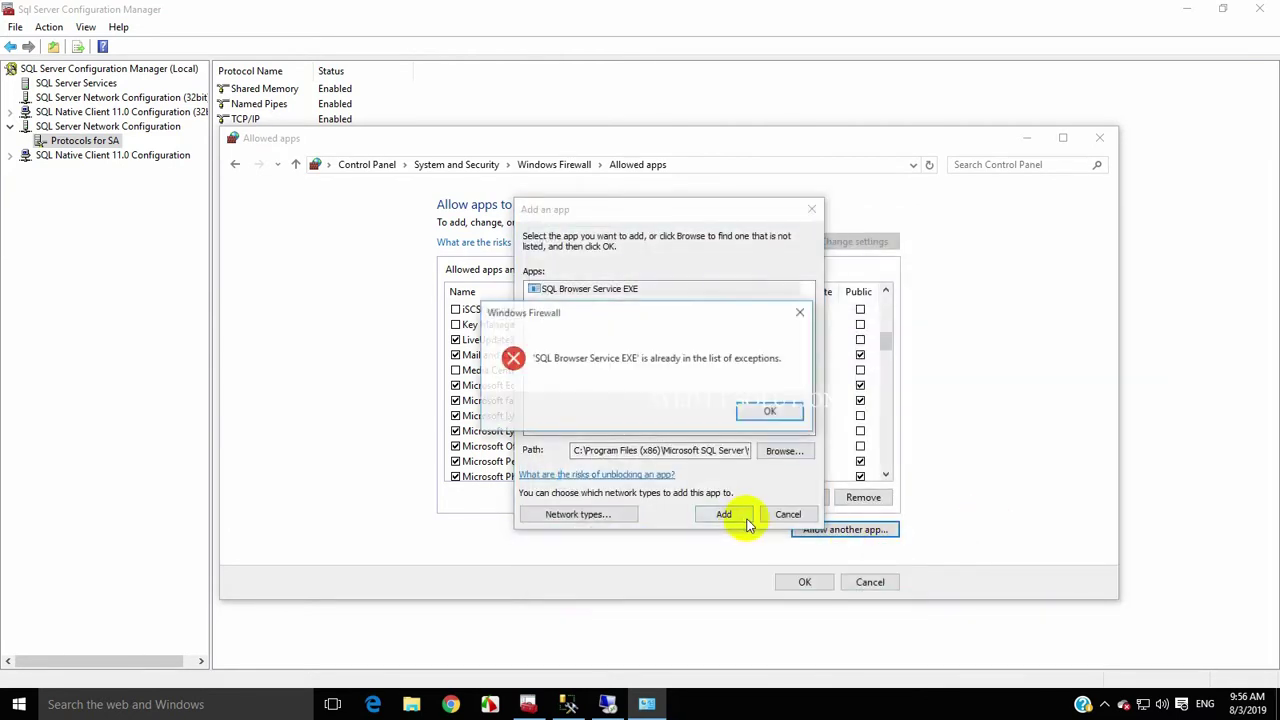
pyautogui.click(770, 411)
pyautogui.click(788, 513)
# Allow SQLSERVER on Private and Public networks, save the changes, and close Control Panel
pyautogui.click(538, 418)
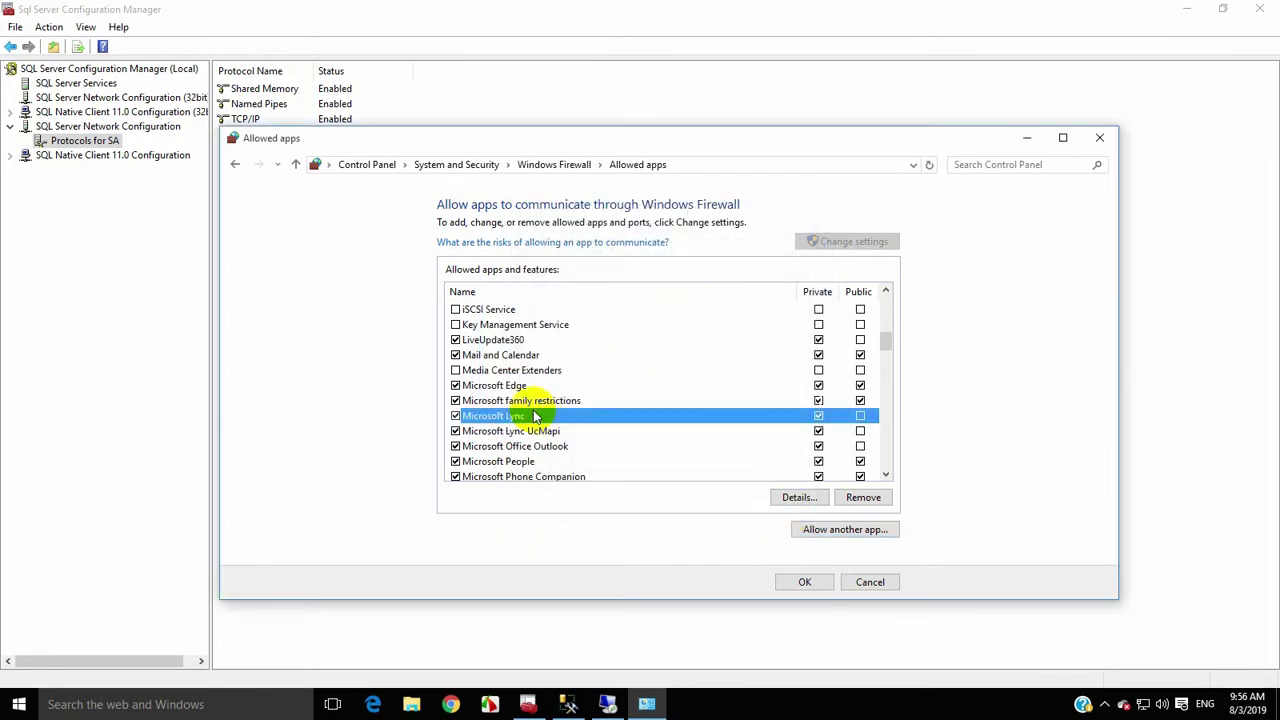
pyautogui.press('s')
pyautogui.click(487, 420)
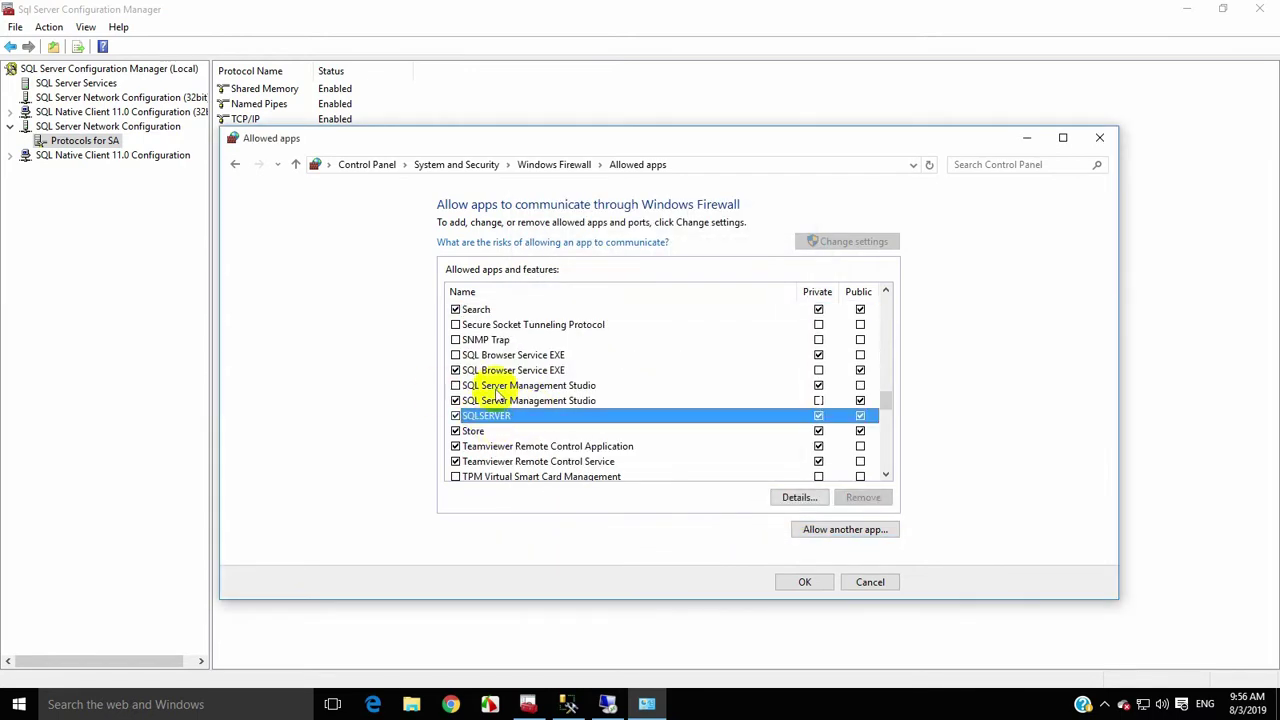
pyautogui.scroll(-1, 465, 412)
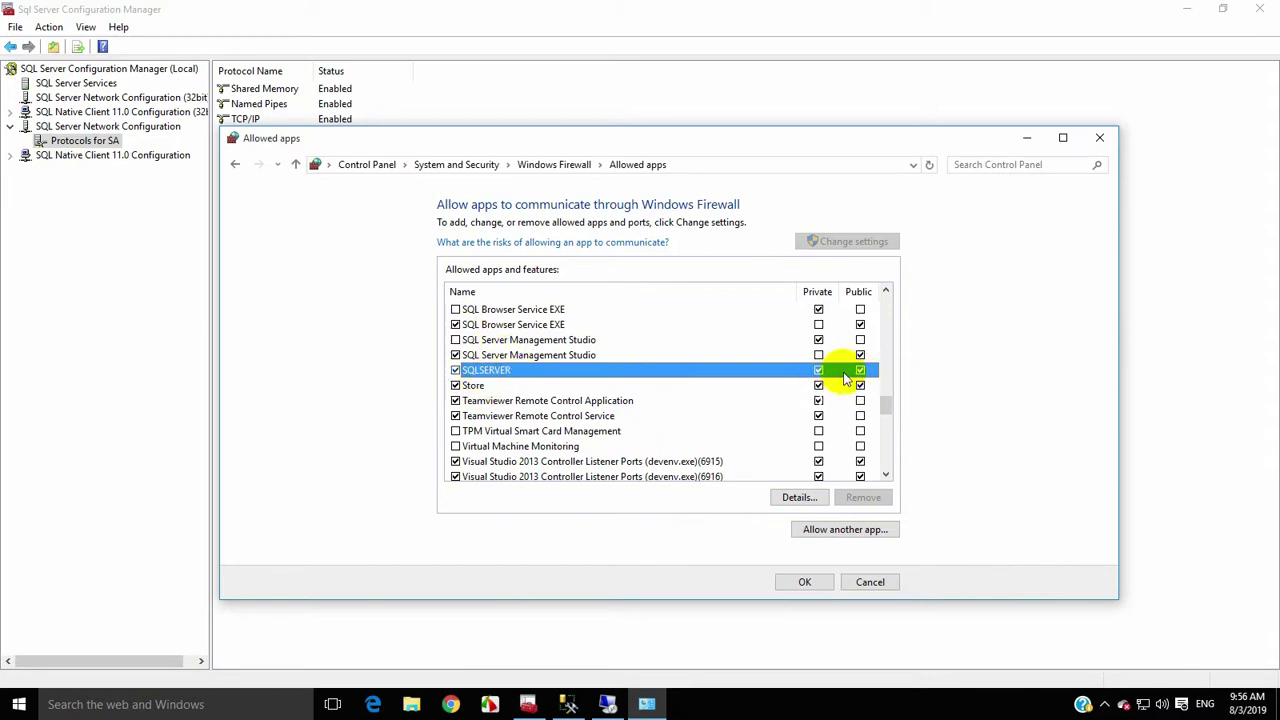
pyautogui.click(800, 581)
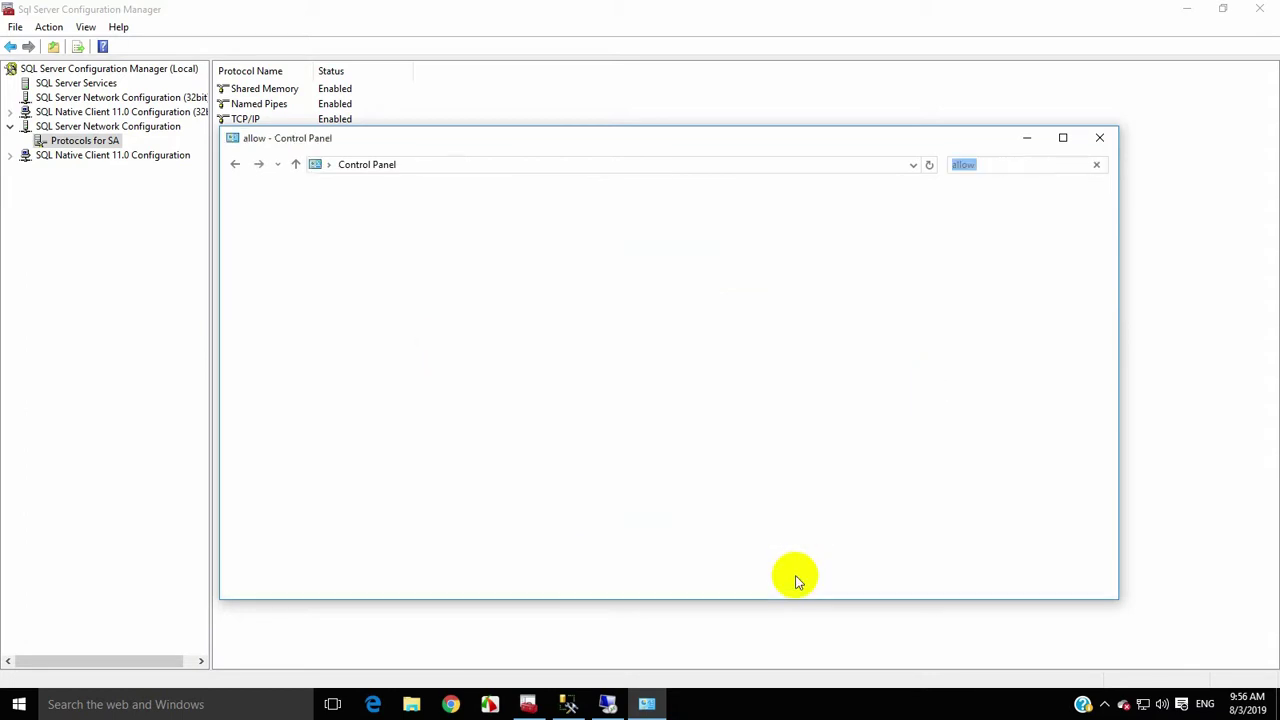
pyautogui.click(1099, 140)
# Open Windows Firewall with Advanced Security via the 'fire' search and show Inbound Rules
pyautogui.click(18, 704)
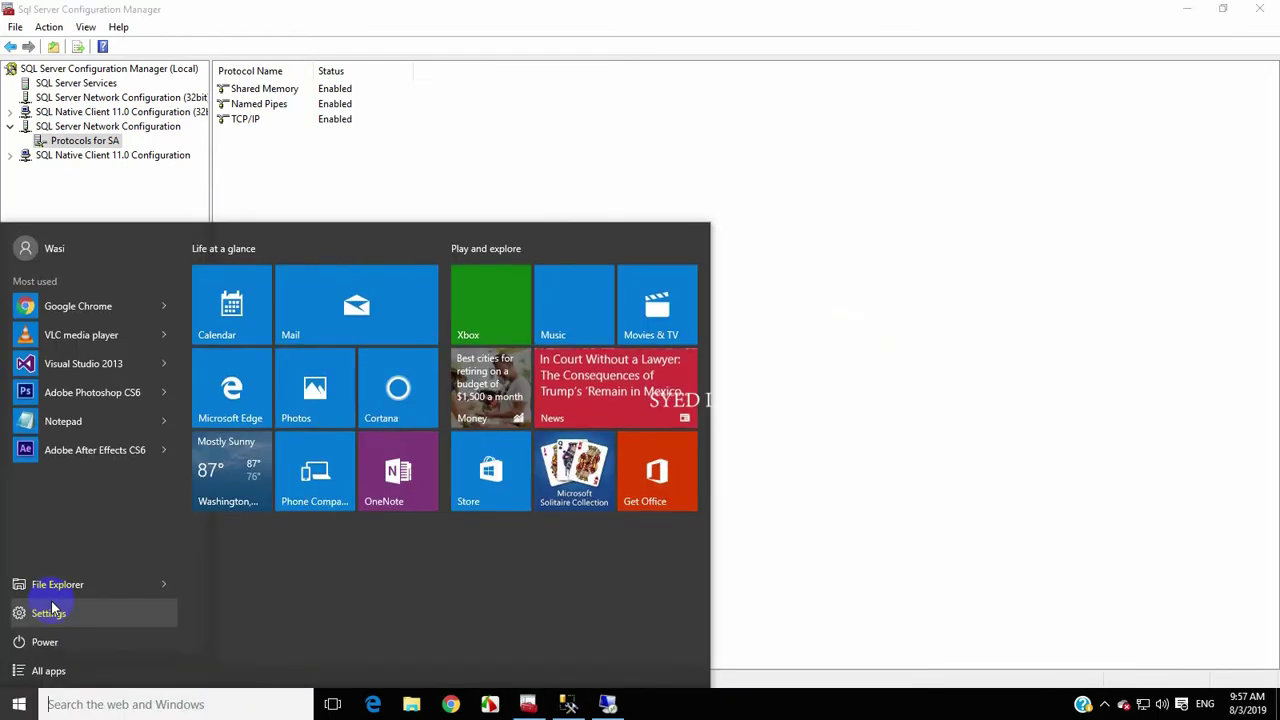
pyautogui.write('fire')
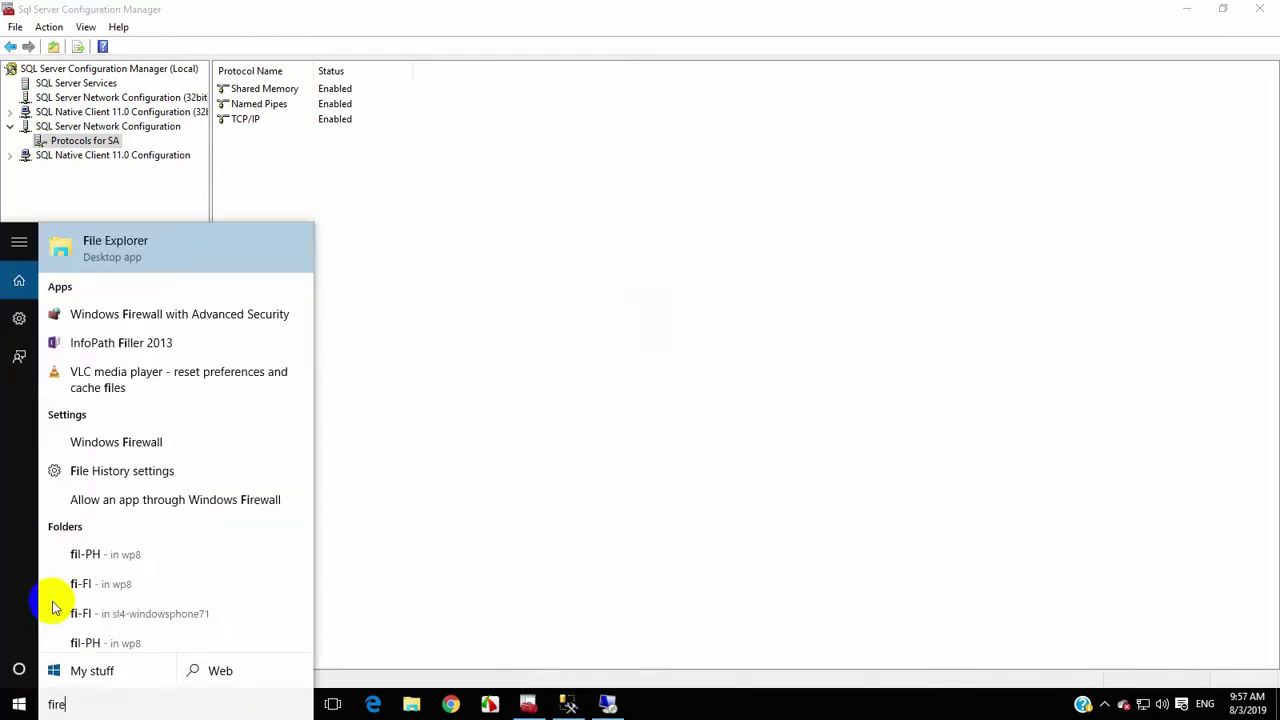
pyautogui.click(98, 254)
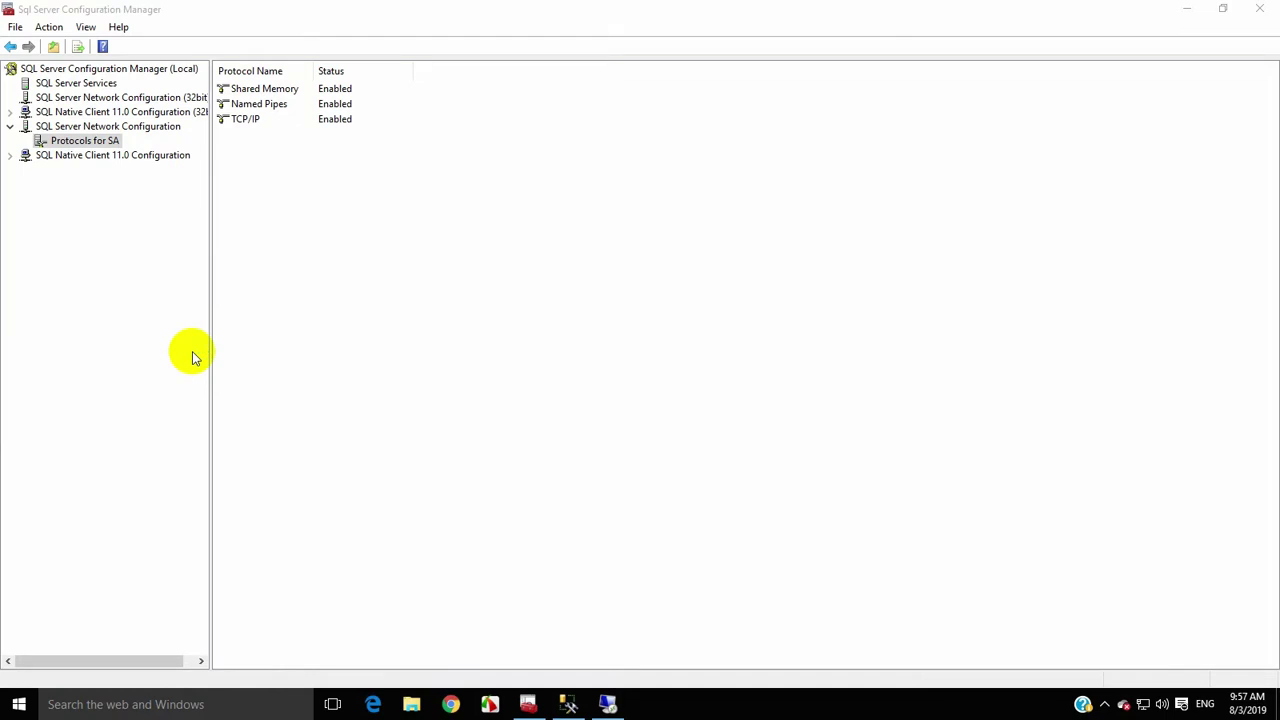
pyautogui.moveTo(165, 20); pyautogui.dragTo(282, 88)
pyautogui.click(213, 157)
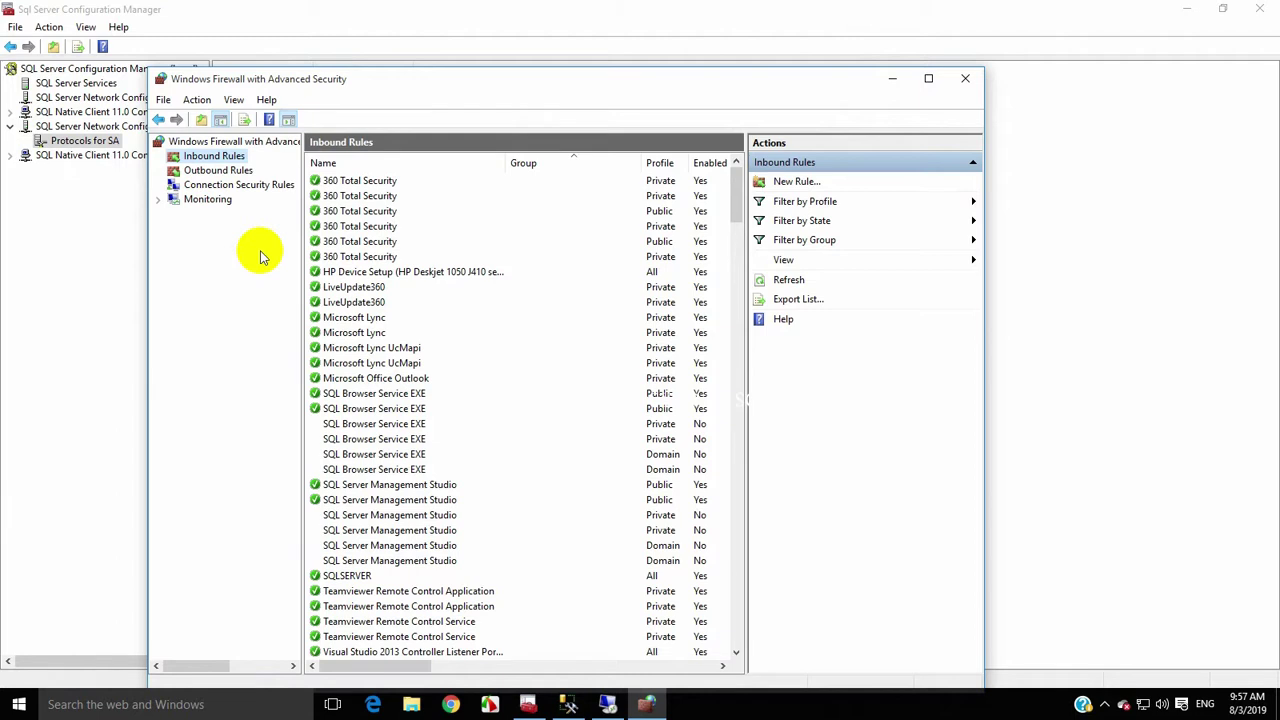
# Delete the SQLSERVER inbound rule and start a new Port-type inbound rule
pyautogui.click(437, 437)
pyautogui.press('Down')
pyautogui.press('Down')
pyautogui.press('Down')
pyautogui.press('Down')
pyautogui.press('Down')
pyautogui.press('Down')
pyautogui.click(368, 575)
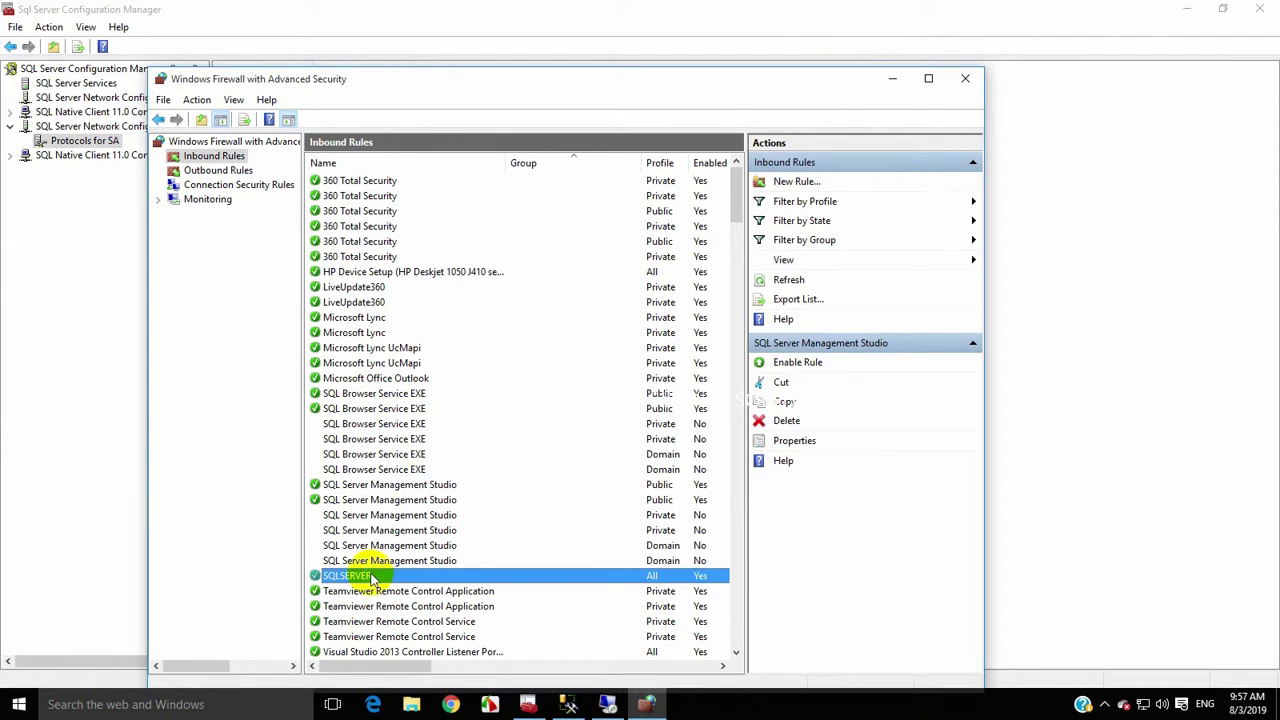
pyautogui.press('Delete')
pyautogui.click(661, 410)
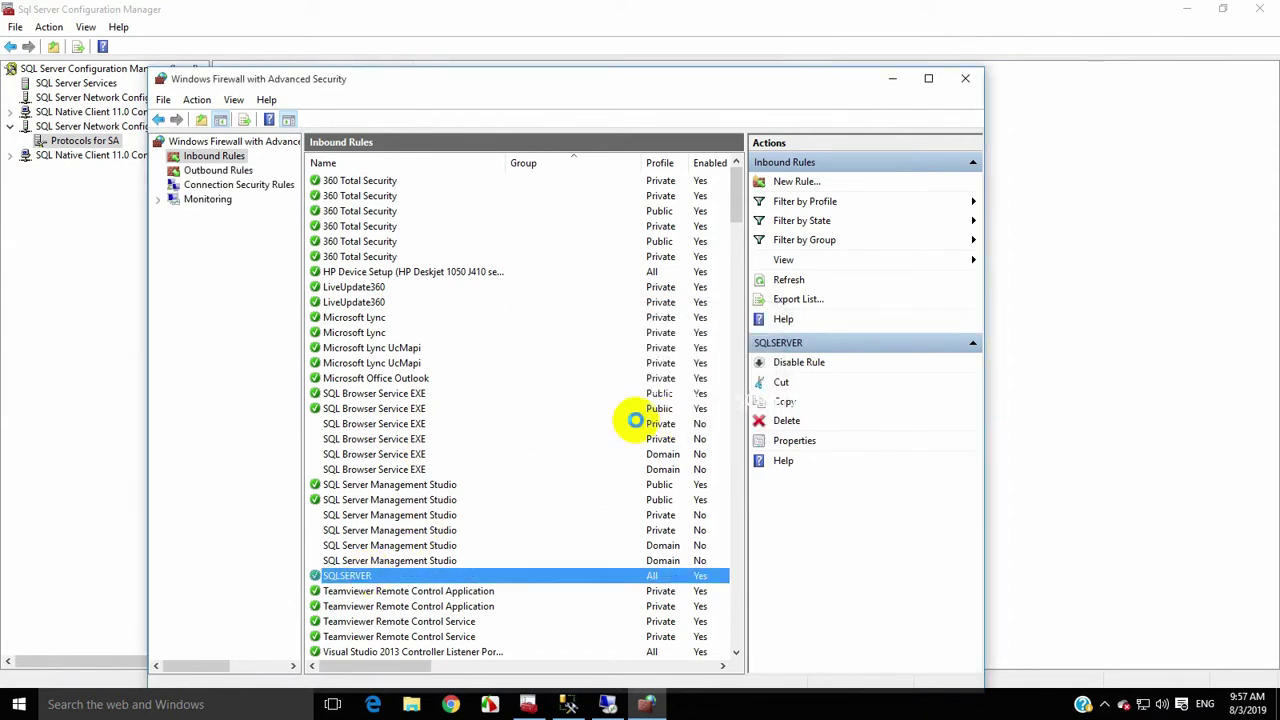
pyautogui.rightClick(210, 157)
pyautogui.click(222, 165)
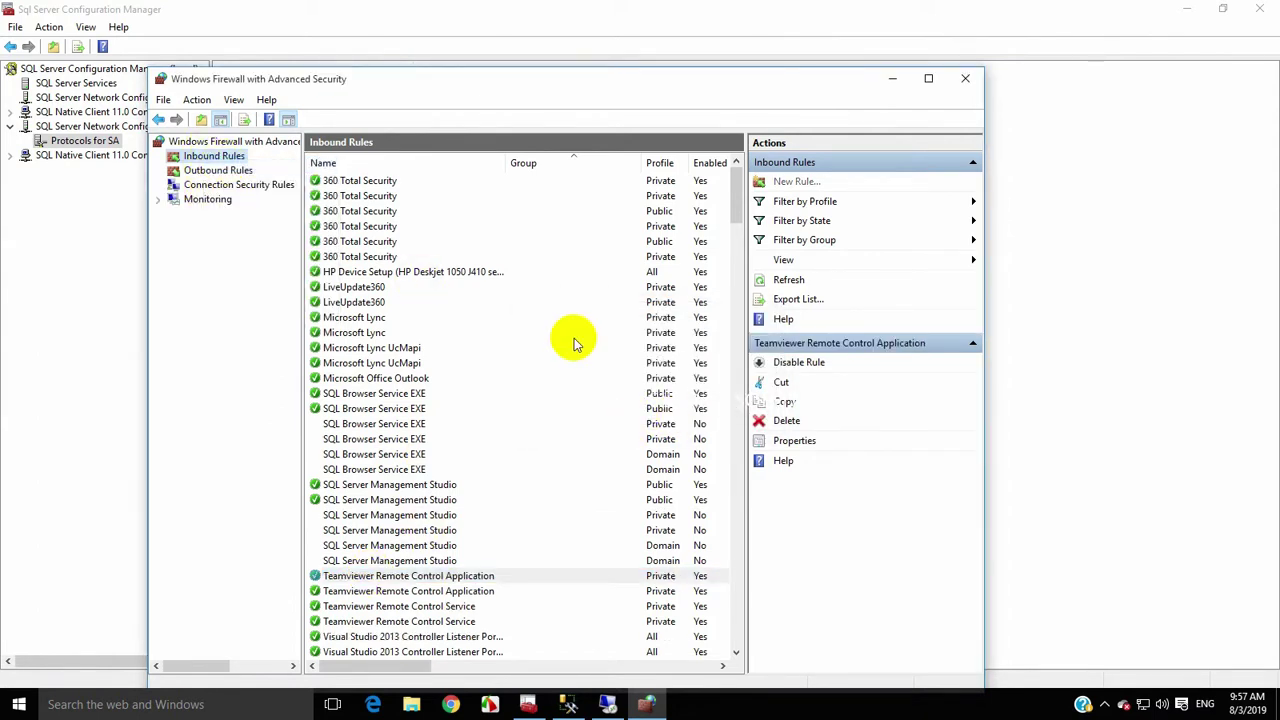
pyautogui.click(235, 240)
# Create inbound rule 'SQL' allowing TCP on all local ports for all profiles
pyautogui.click(516, 501)
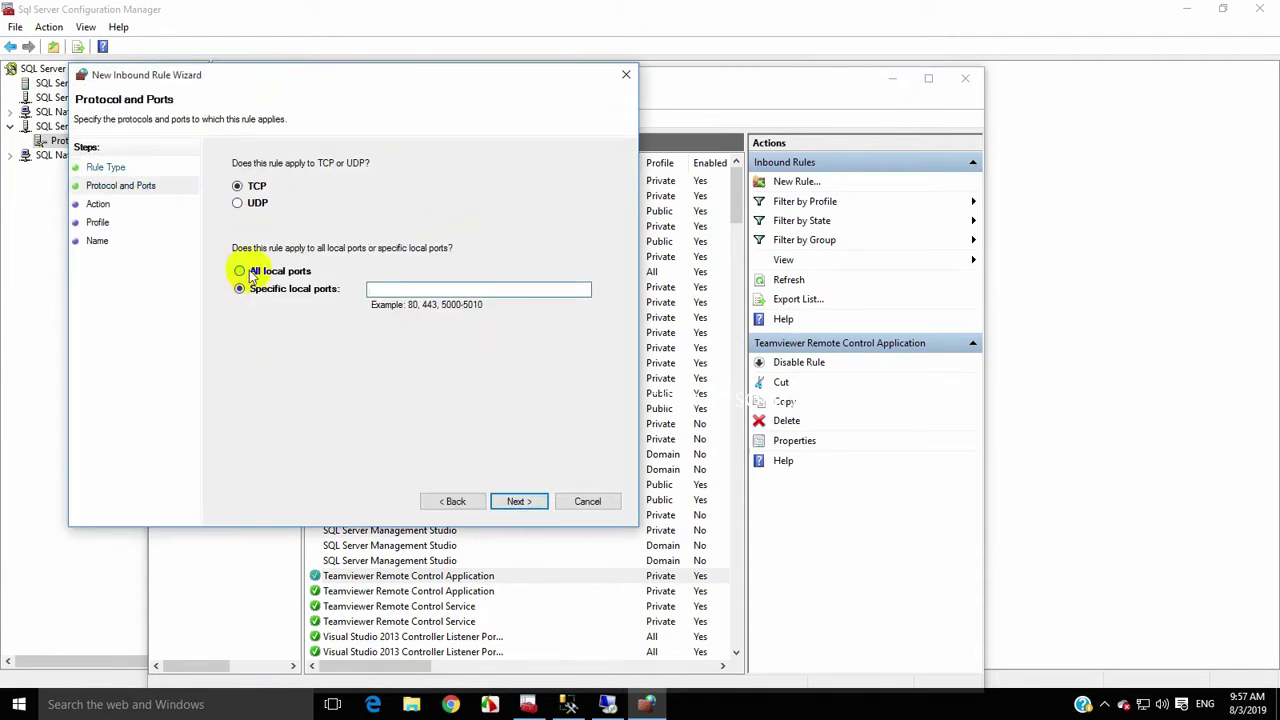
pyautogui.click(241, 271)
pyautogui.click(516, 501)
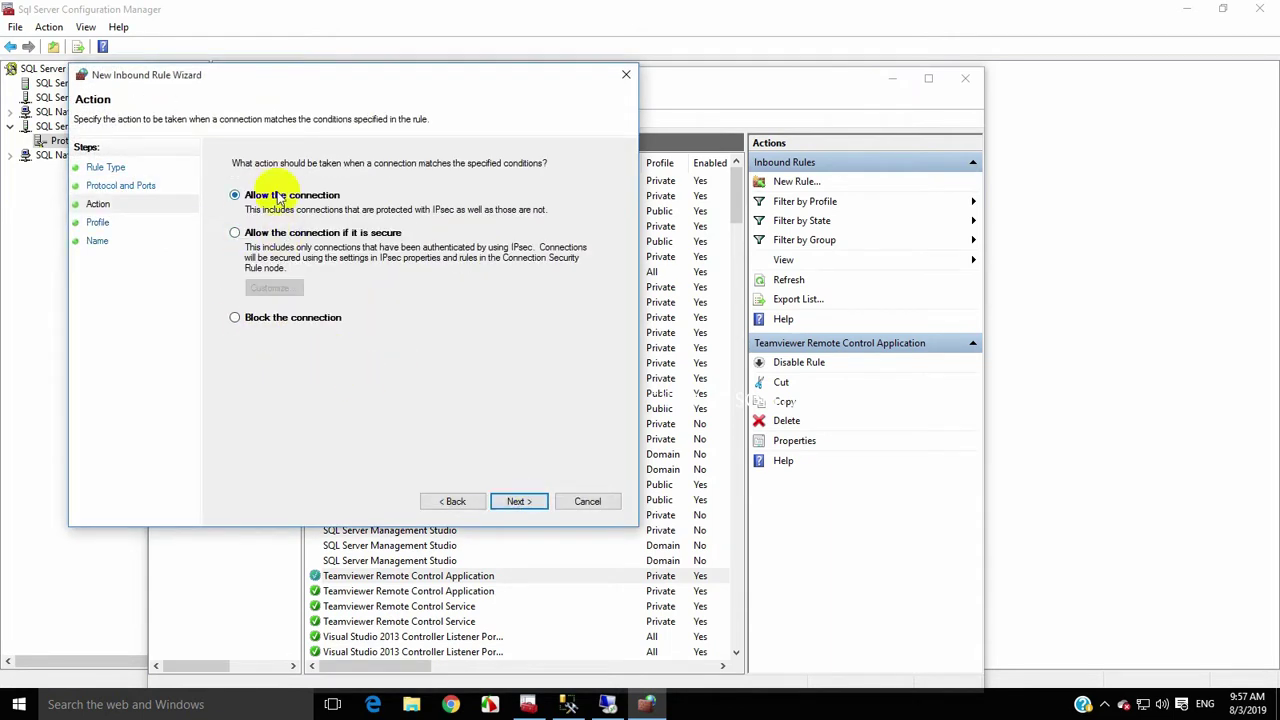
pyautogui.click(517, 501)
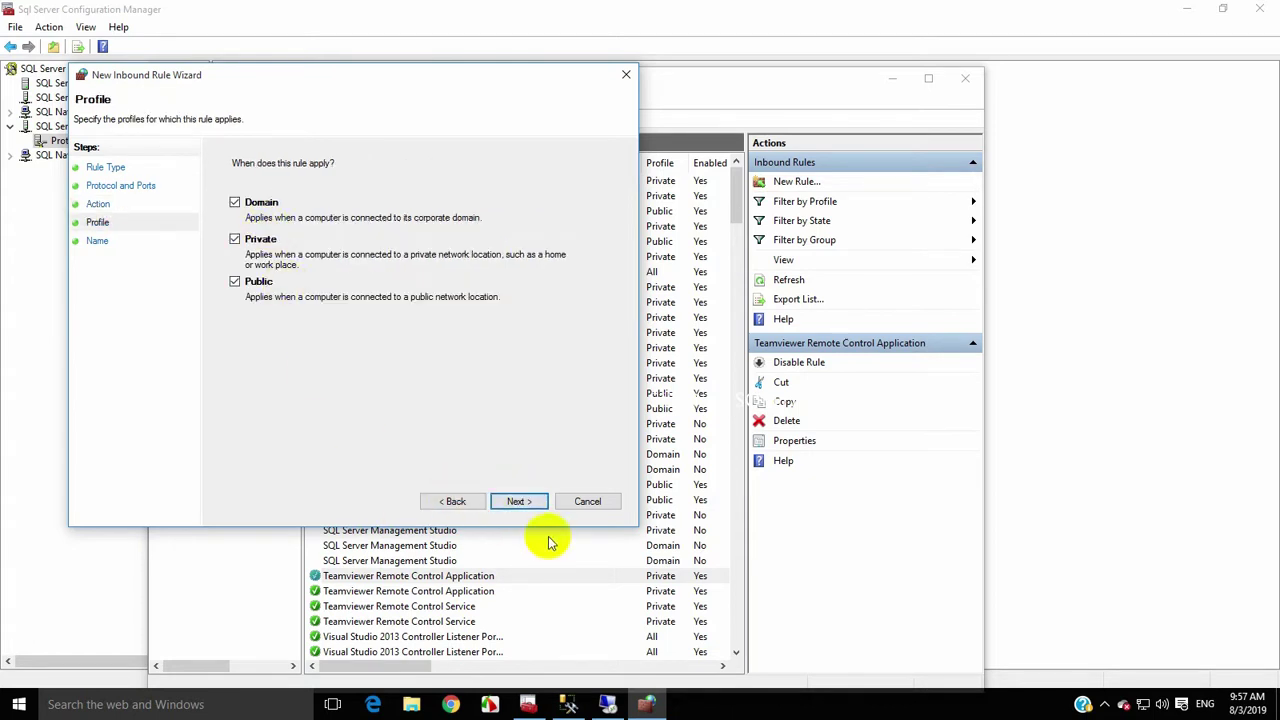
pyautogui.click(517, 501)
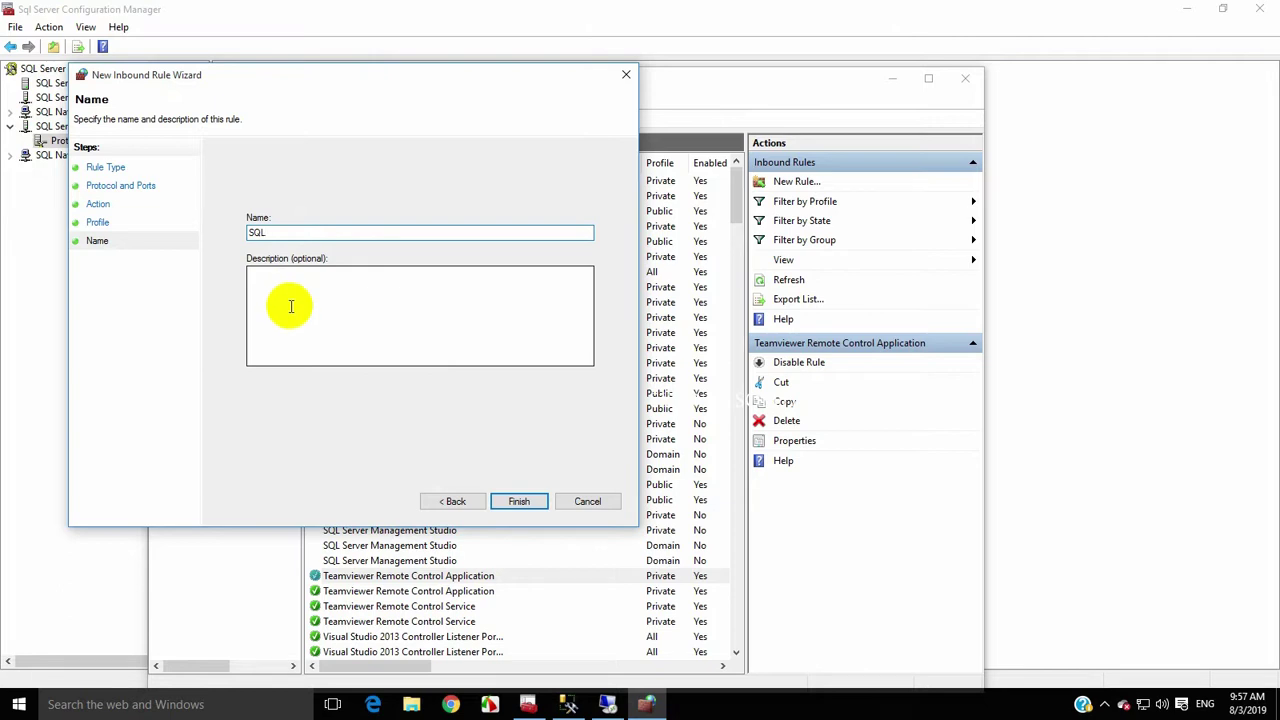
pyautogui.click(519, 501)
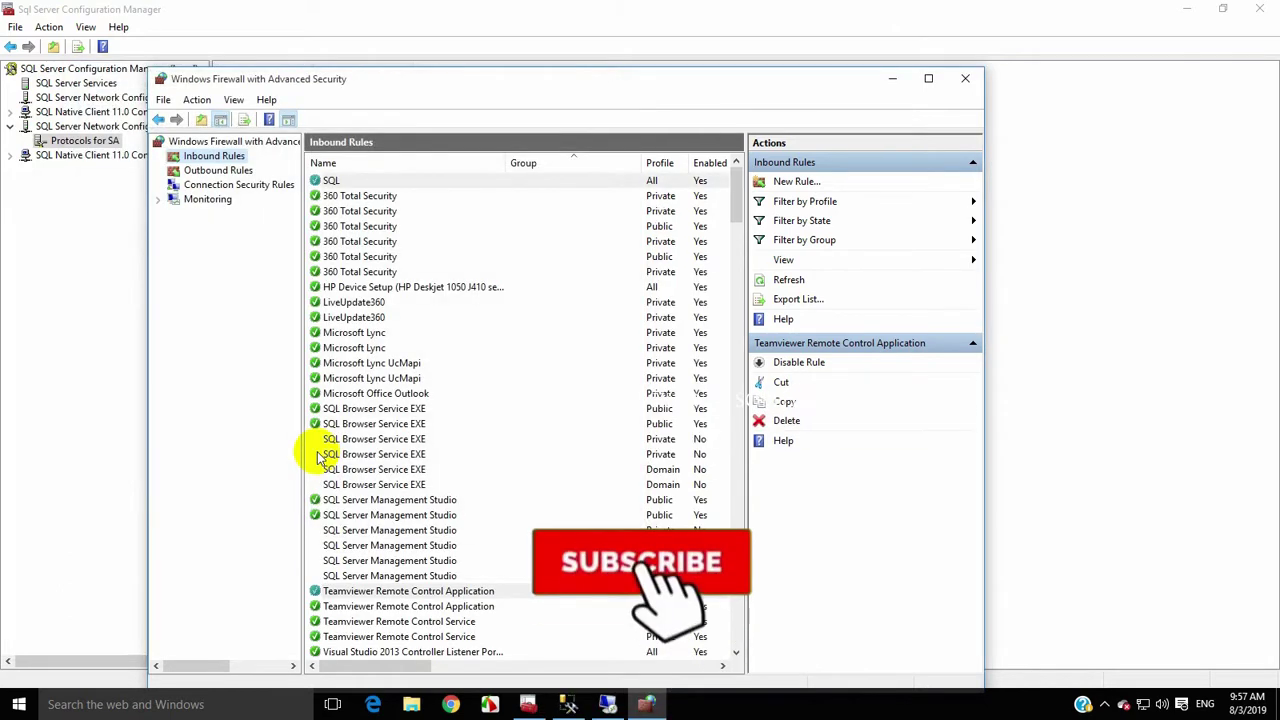
# Review the SQL-related rules in the inbound list and close the firewall window
pyautogui.click(444, 441)
pyautogui.press('Down')
pyautogui.press('Down')
pyautogui.press('Down')
pyautogui.press('Down')
pyautogui.press('Down')
pyautogui.press('Down')
pyautogui.press('Down')
pyautogui.press('Down')
pyautogui.press('s')
pyautogui.press('s')
pyautogui.press('s')
pyautogui.press('s')
pyautogui.press('s')
pyautogui.press('s')
pyautogui.press('s')
pyautogui.press('s')
pyautogui.press('s')
pyautogui.press('s')
pyautogui.press('s')
pyautogui.press('s')
pyautogui.press('s')
pyautogui.press('s')
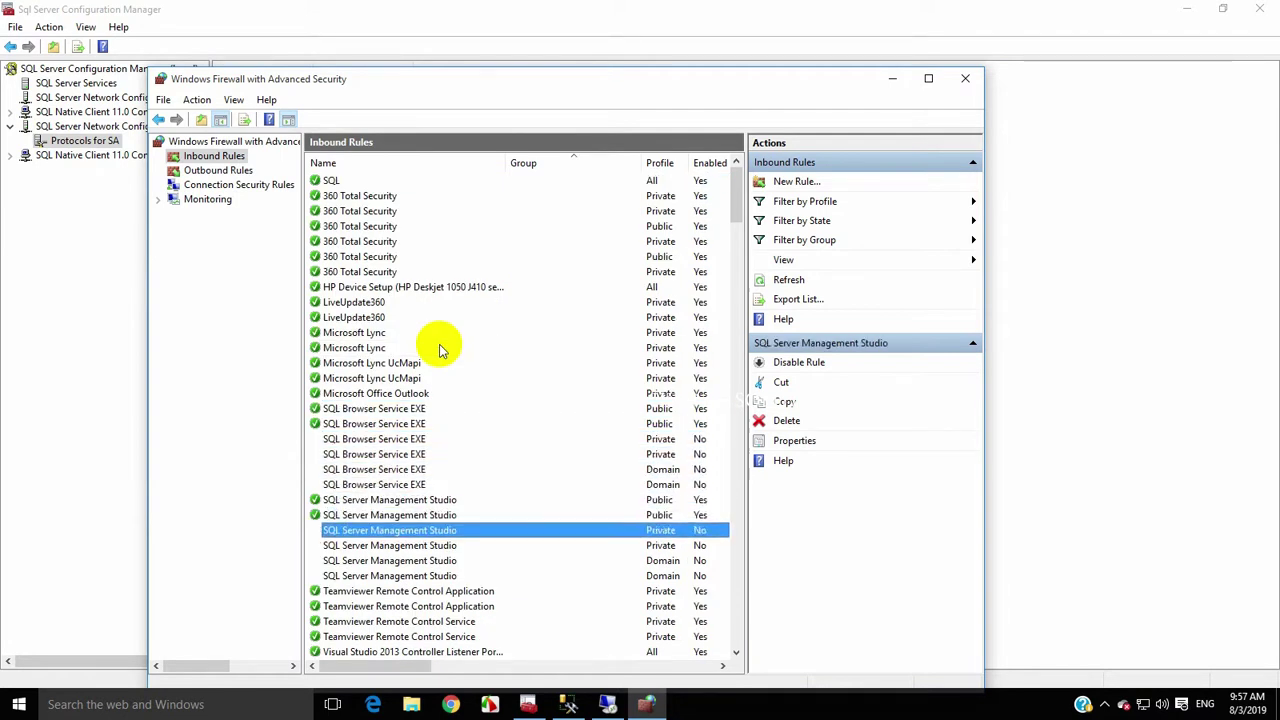
pyautogui.scroll(-3, 470, 400)
pyautogui.click(965, 78)
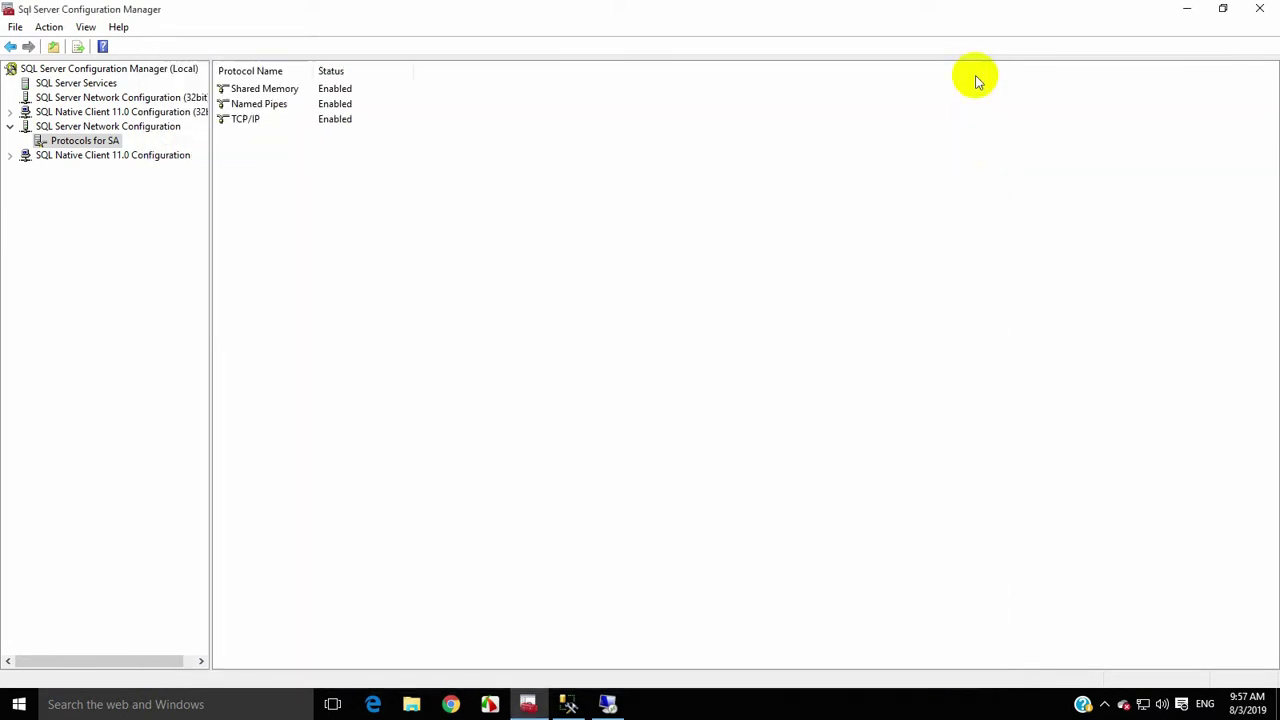
# In remote SSMS, browse network servers and select the Database Engine instance DESKTOP-R9NS9AG
pyautogui.click(606, 703)
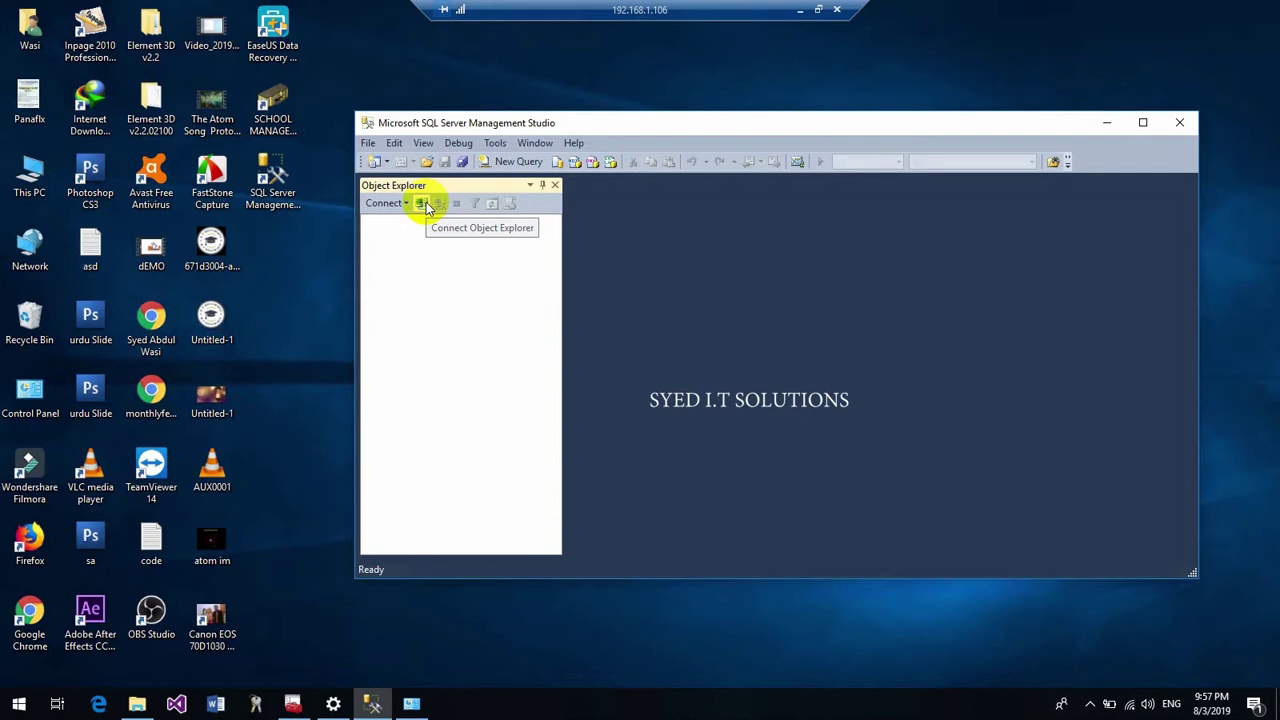
pyautogui.click(423, 204)
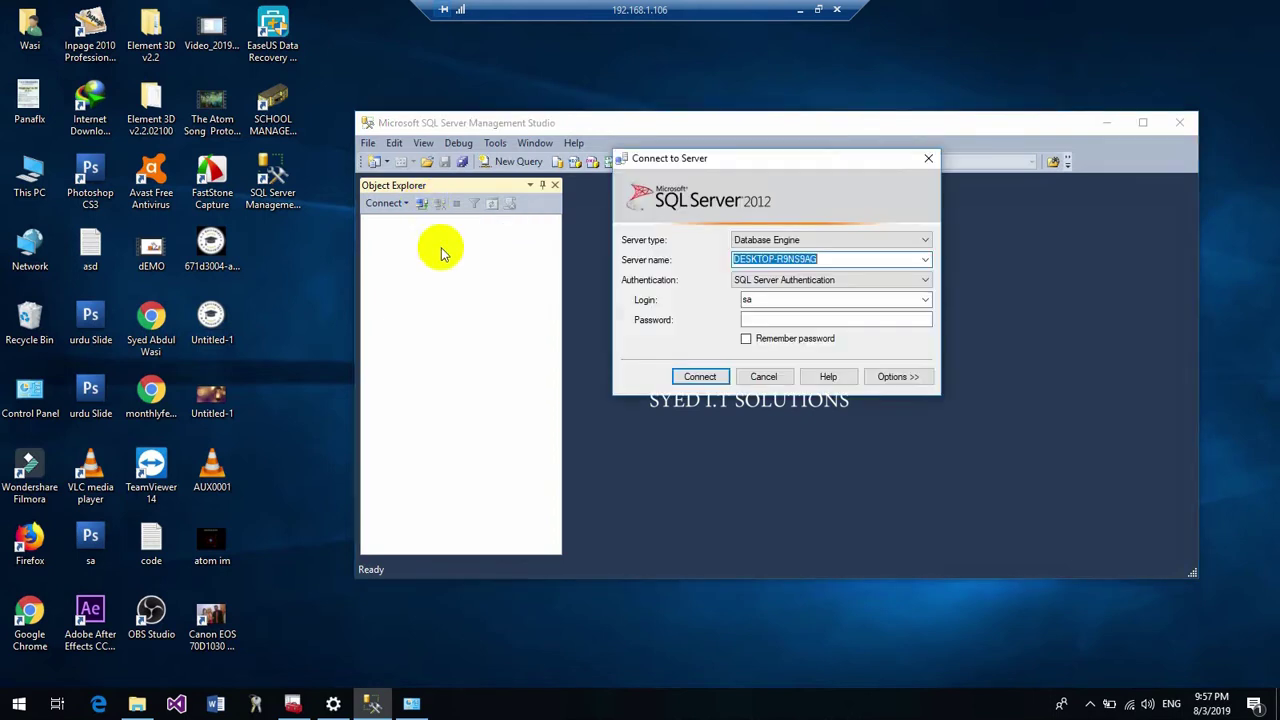
pyautogui.click(927, 260)
pyautogui.click(760, 296)
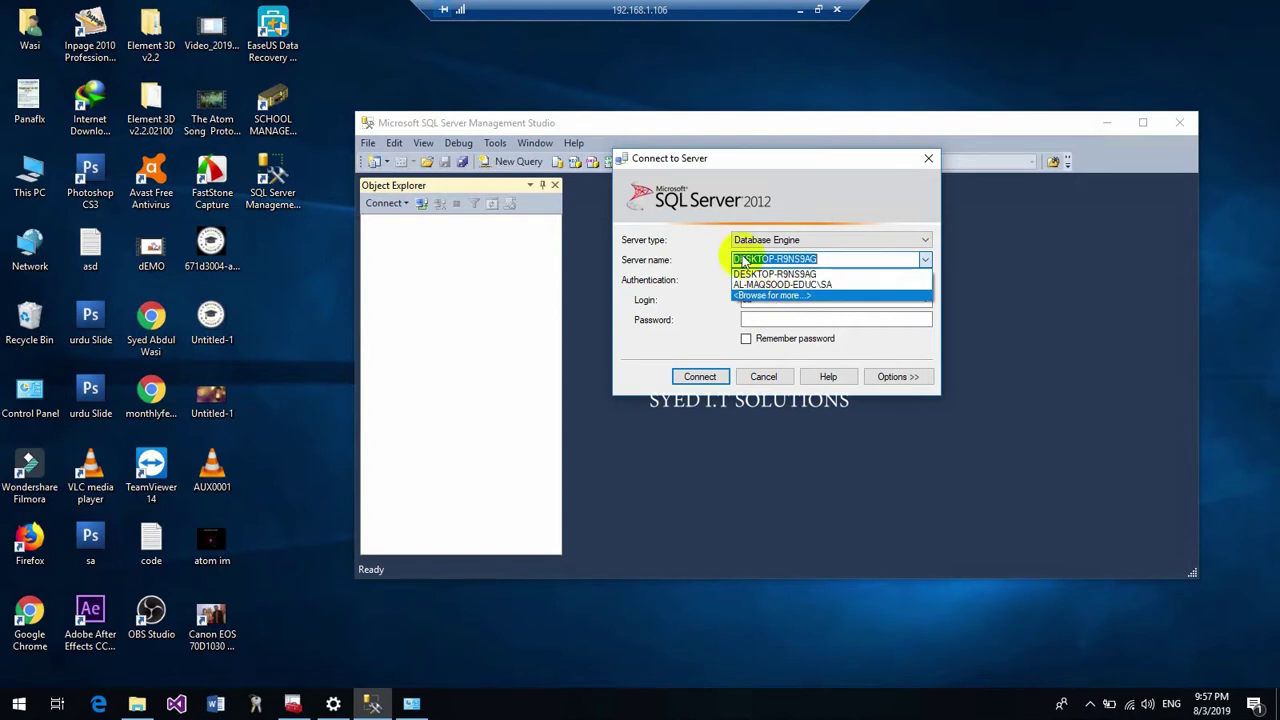
pyautogui.click(725, 159)
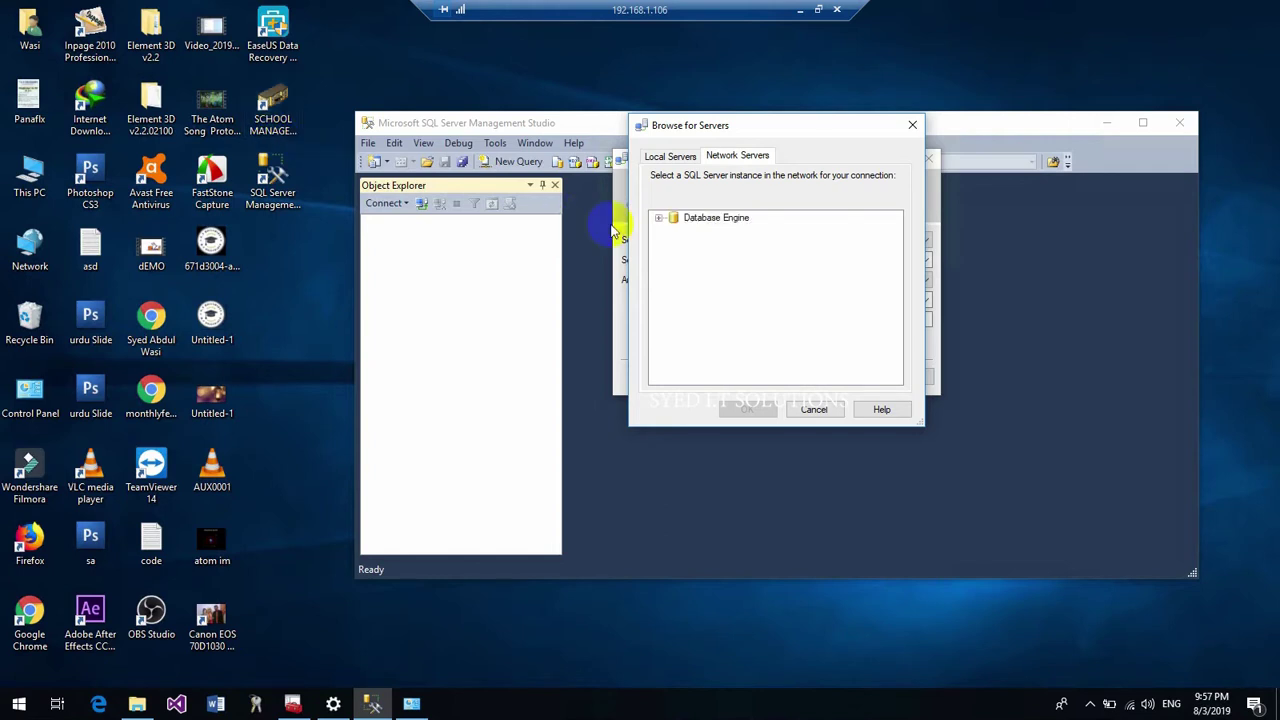
pyautogui.click(659, 220)
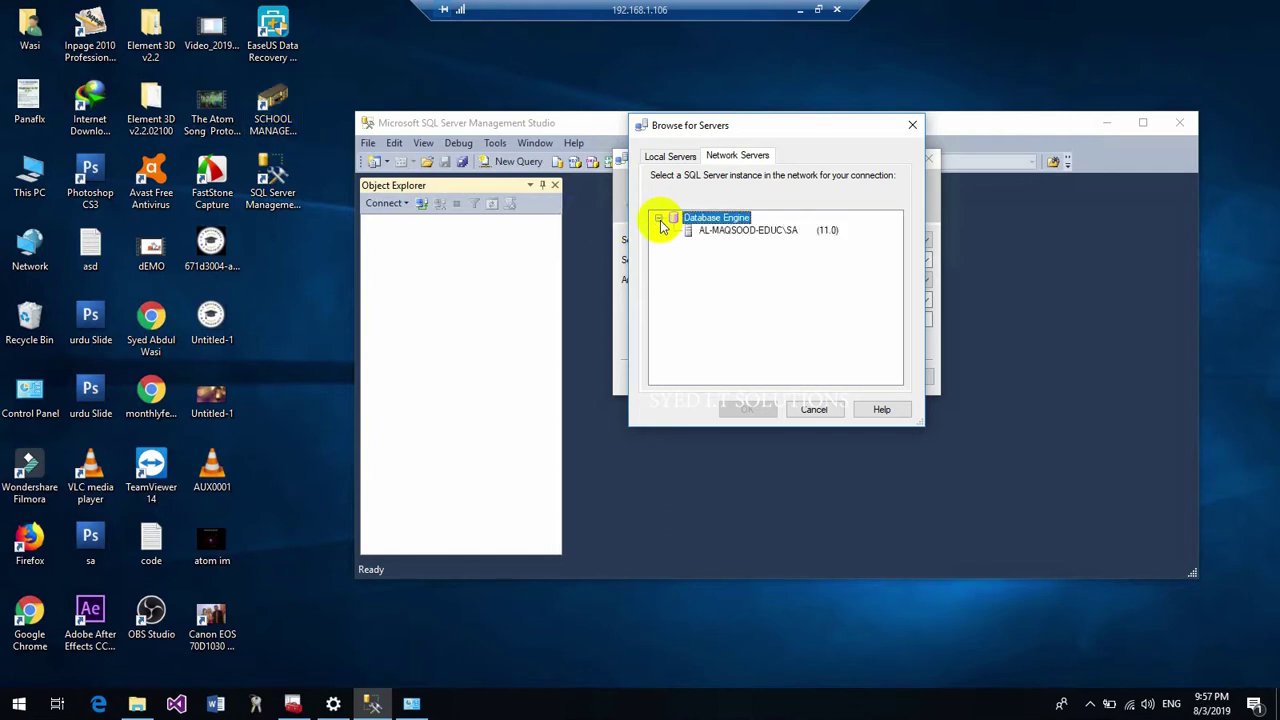
pyautogui.click(727, 236)
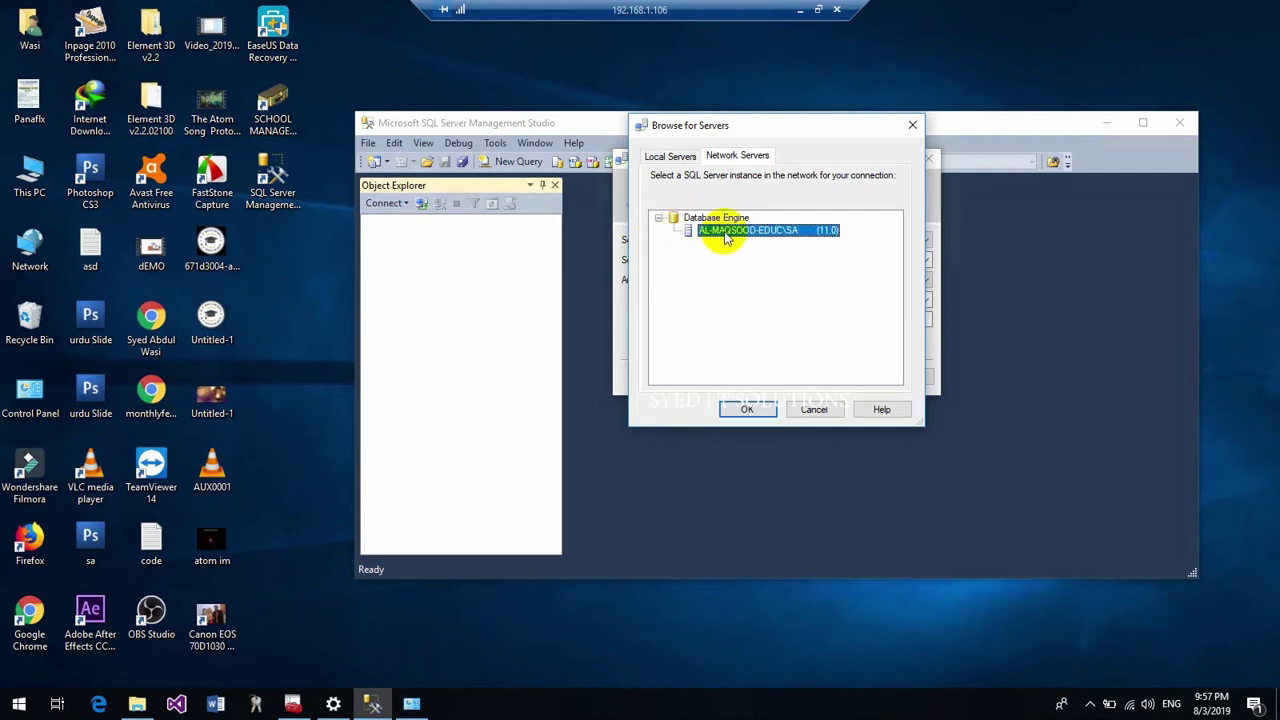
pyautogui.click(813, 410)
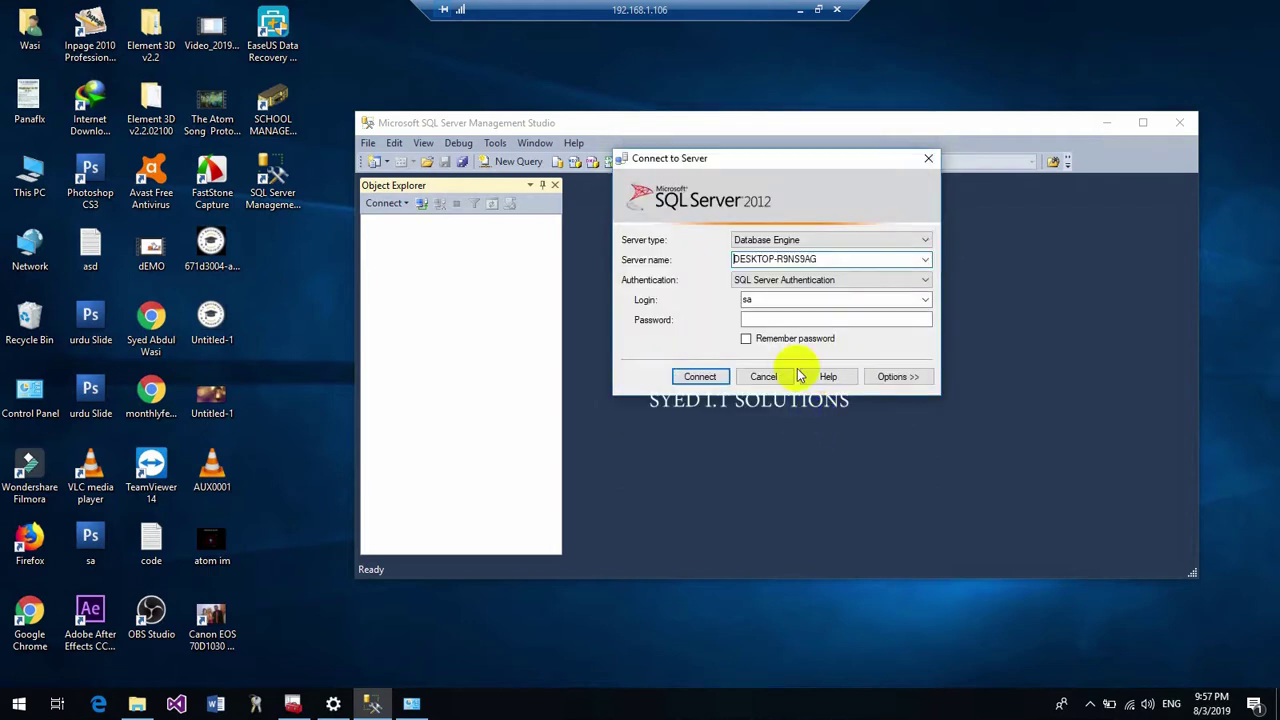
# Browse network servers again, cancel, and restore the remote session to a window
pyautogui.click(921, 258)
pyautogui.click(920, 263)
pyautogui.click(793, 297)
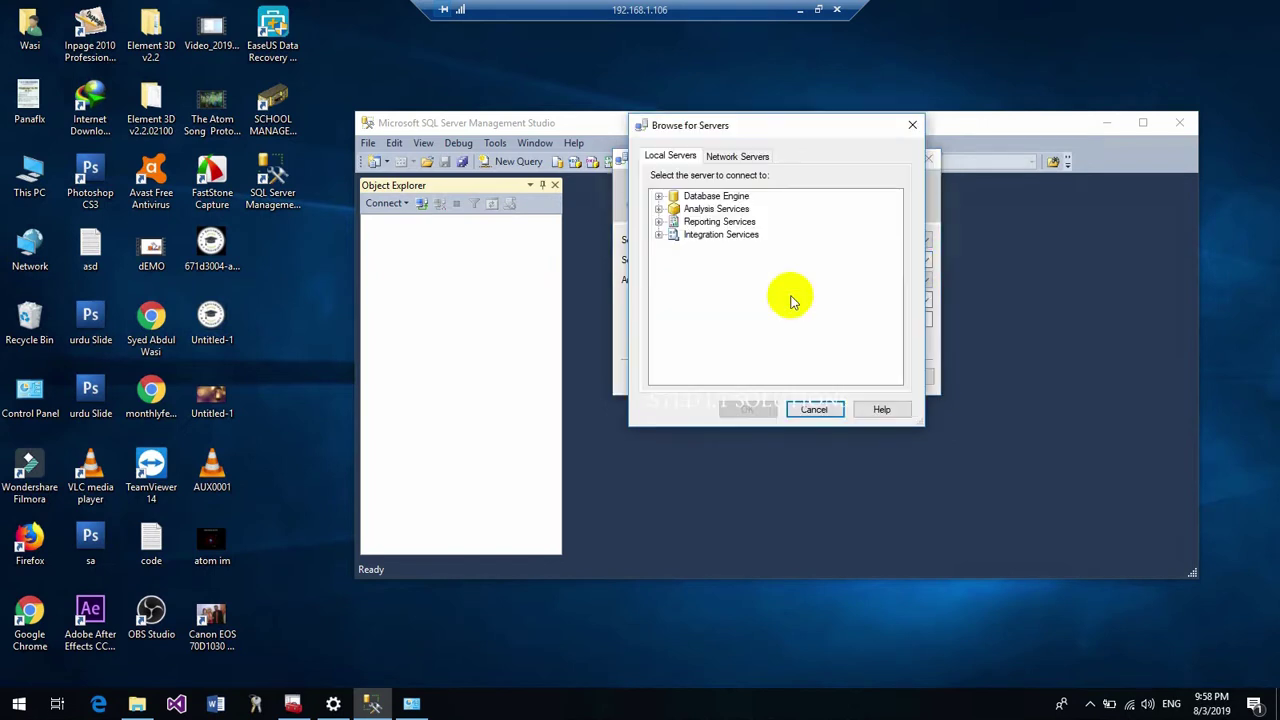
pyautogui.click(730, 157)
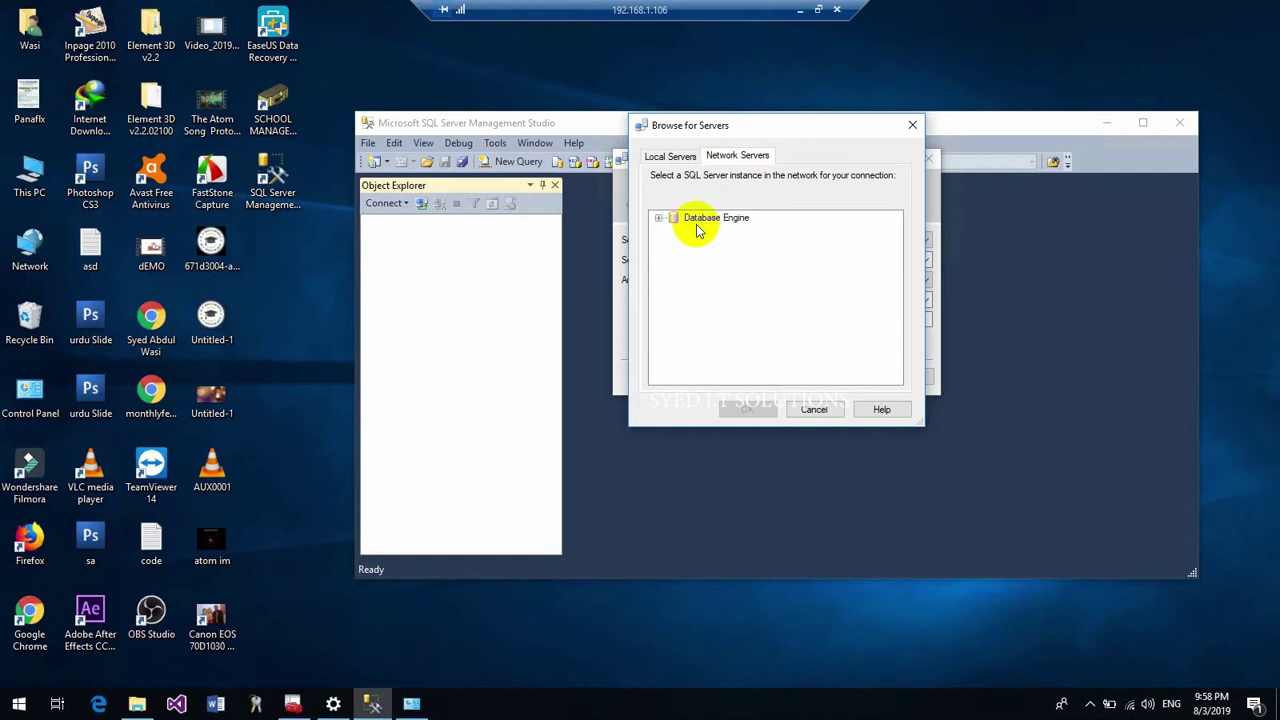
pyautogui.click(658, 218)
pyautogui.click(812, 405)
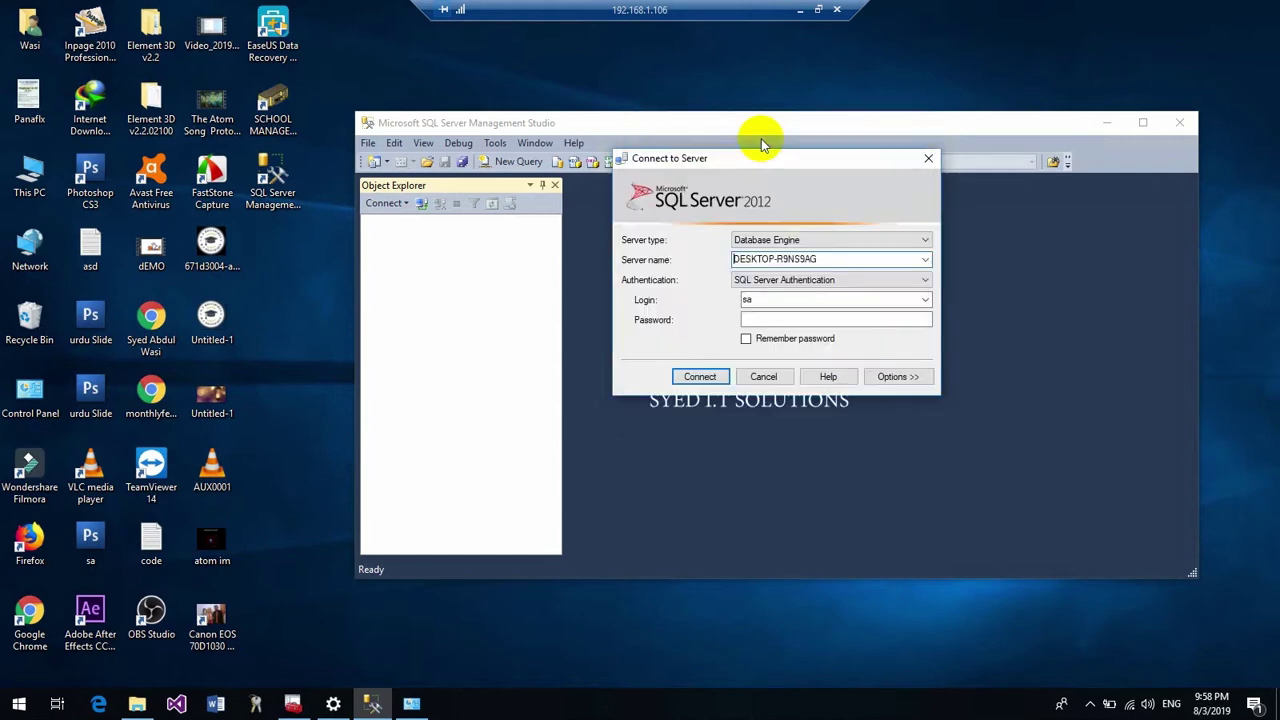
pyautogui.click(818, 9)
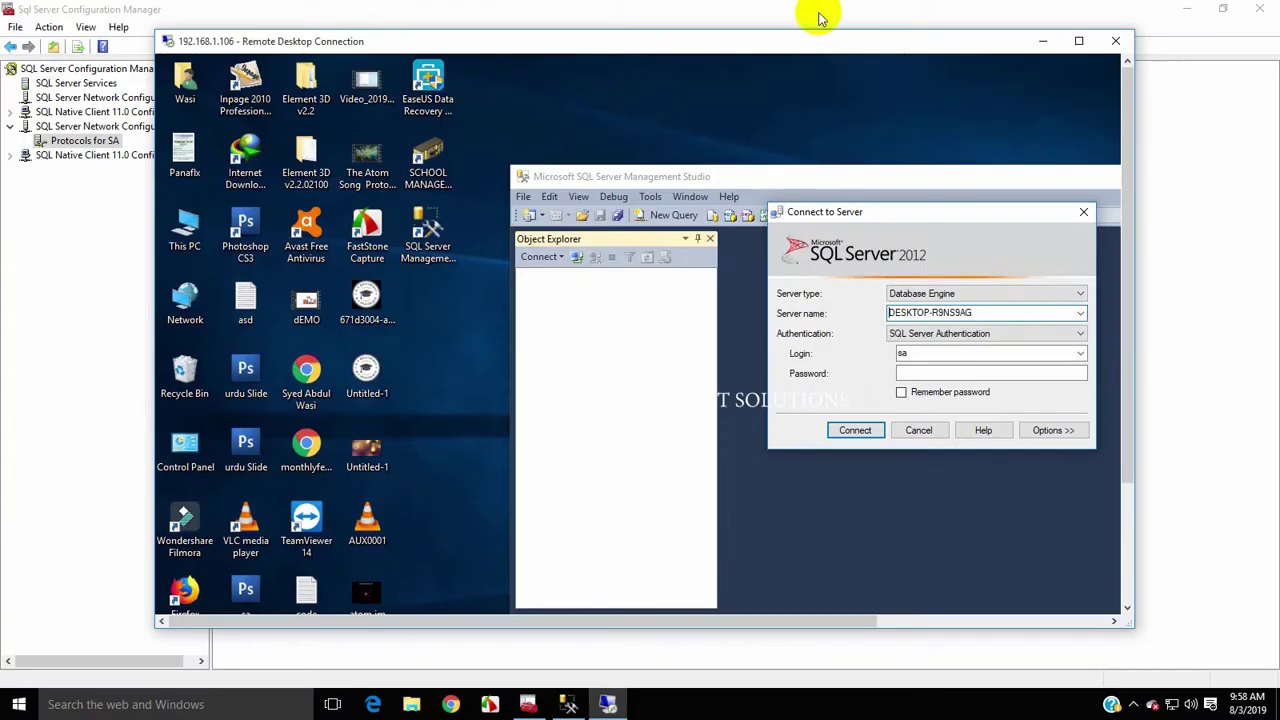
# Read the Ethernet adapter's IPv4 address 192.168.1.105 from its details, then close those windows
pyautogui.rightClick(1190, 704)
pyautogui.click(1160, 691)
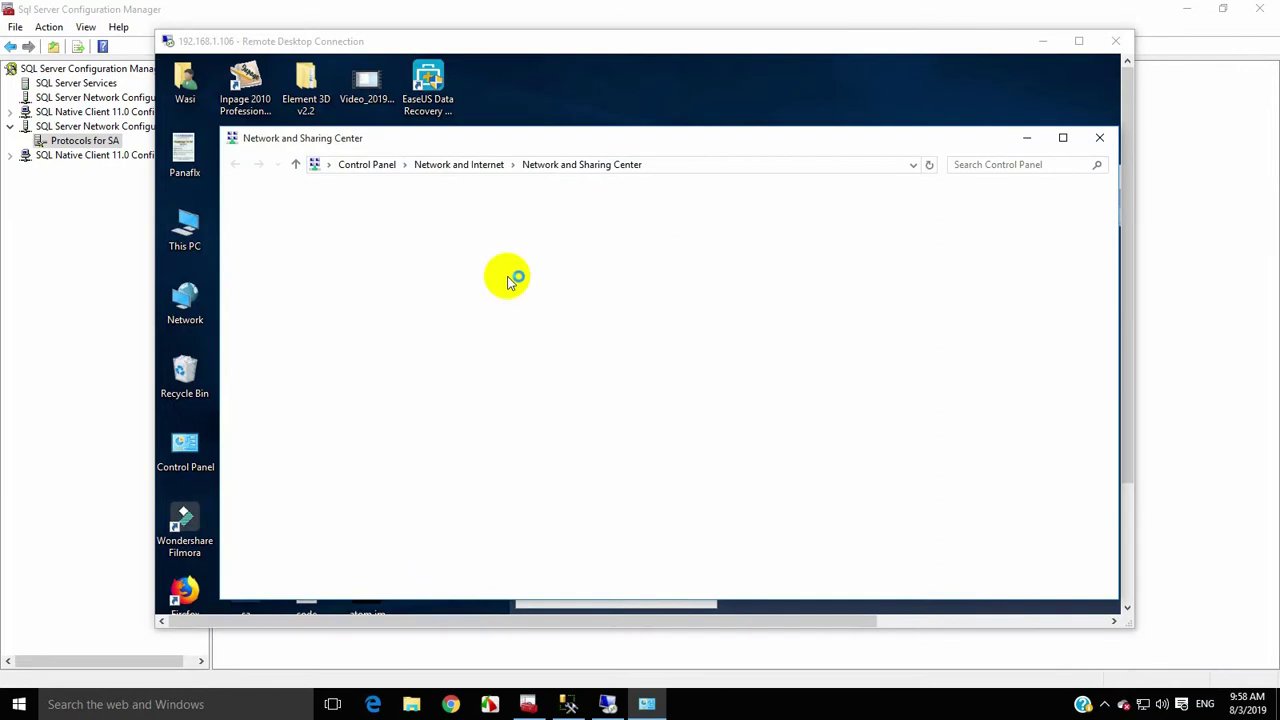
pyautogui.click(256, 237)
pyautogui.doubleClick(374, 263)
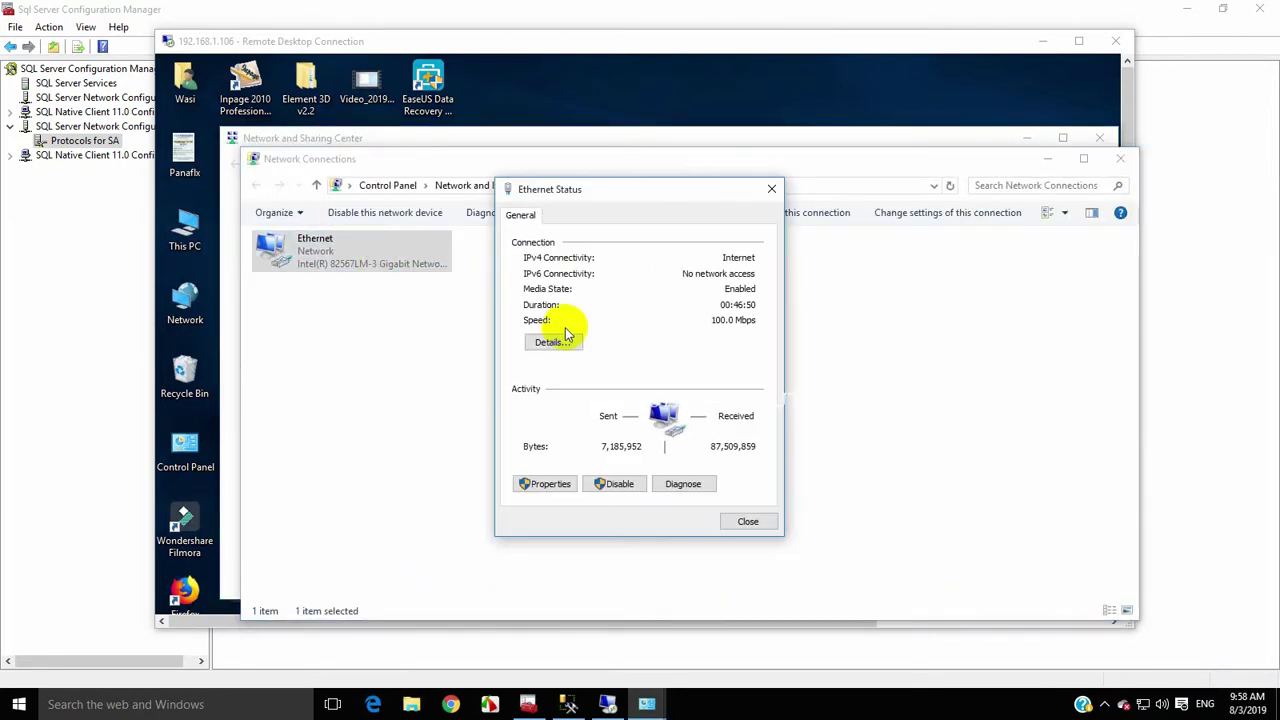
pyautogui.click(558, 341)
pyautogui.click(668, 331)
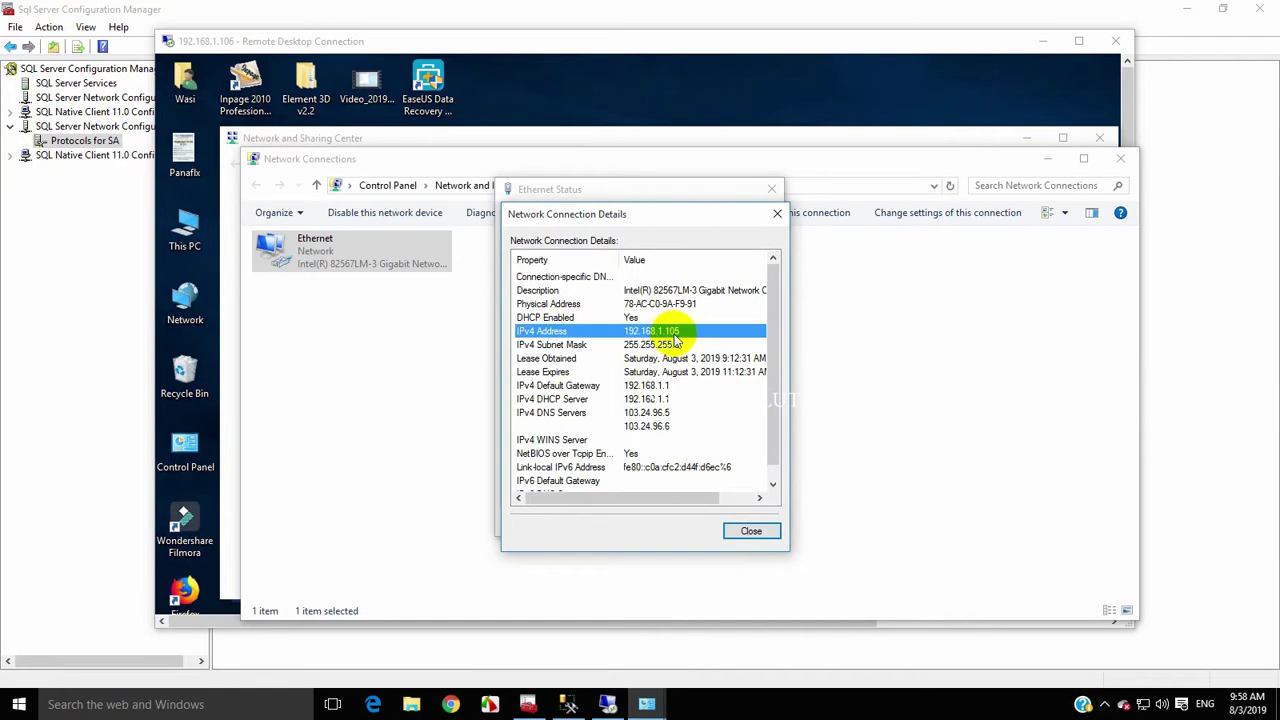
pyautogui.click(751, 530)
pyautogui.click(752, 524)
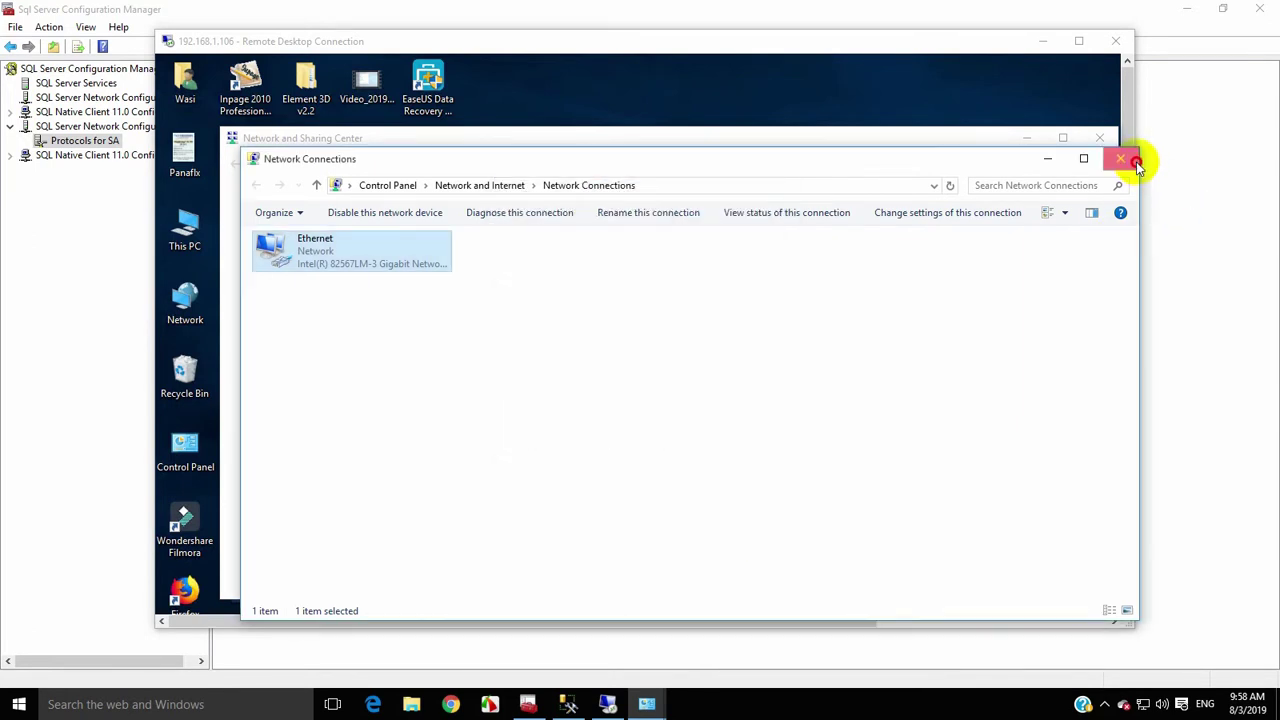
pyautogui.click(1136, 165)
pyautogui.click(795, 40)
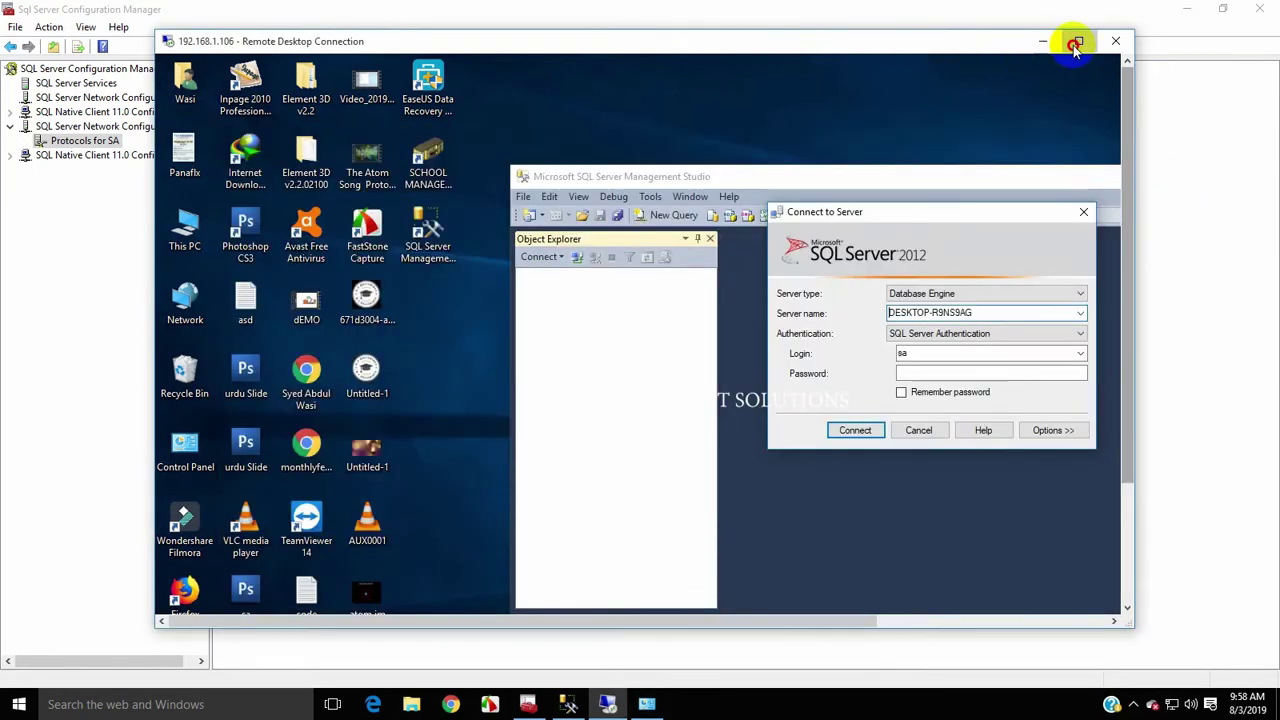
# Connect the remote SSMS to server 192.168.1.106 using SQL Server authentication as sa
pyautogui.click(1075, 43)
pyautogui.moveTo(846, 260); pyautogui.dragTo(702, 258)
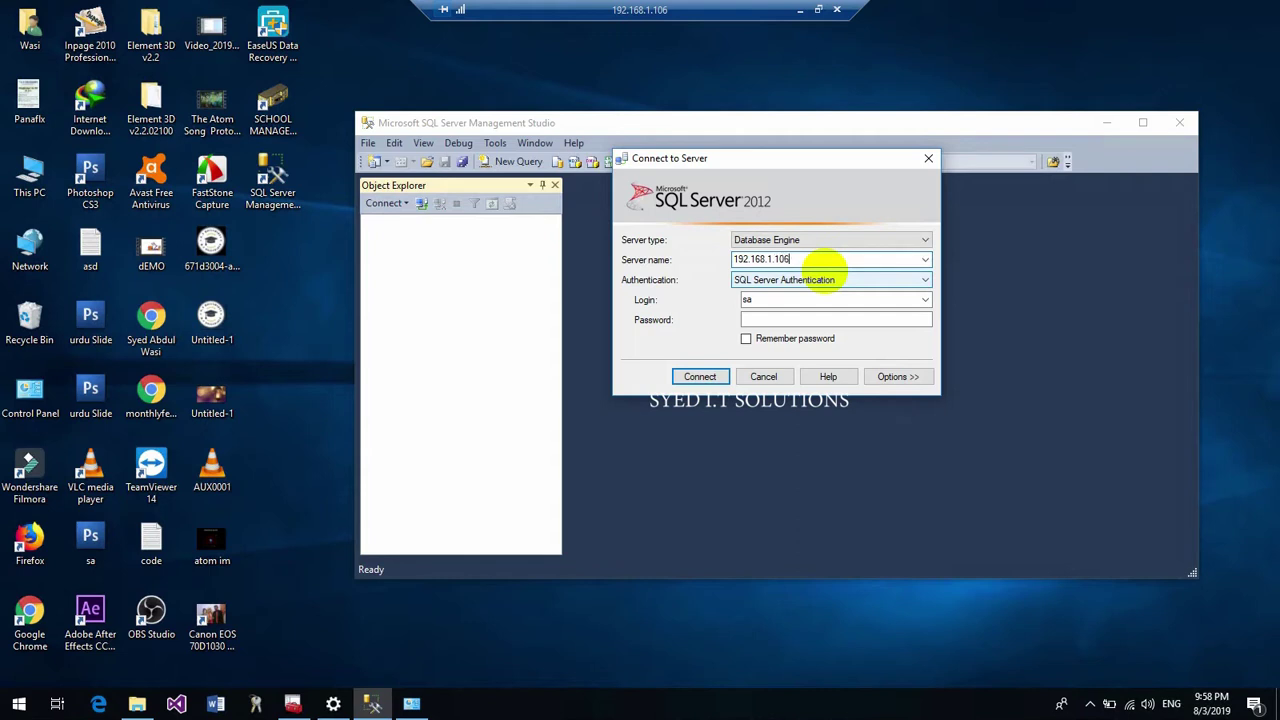
pyautogui.click(843, 300)
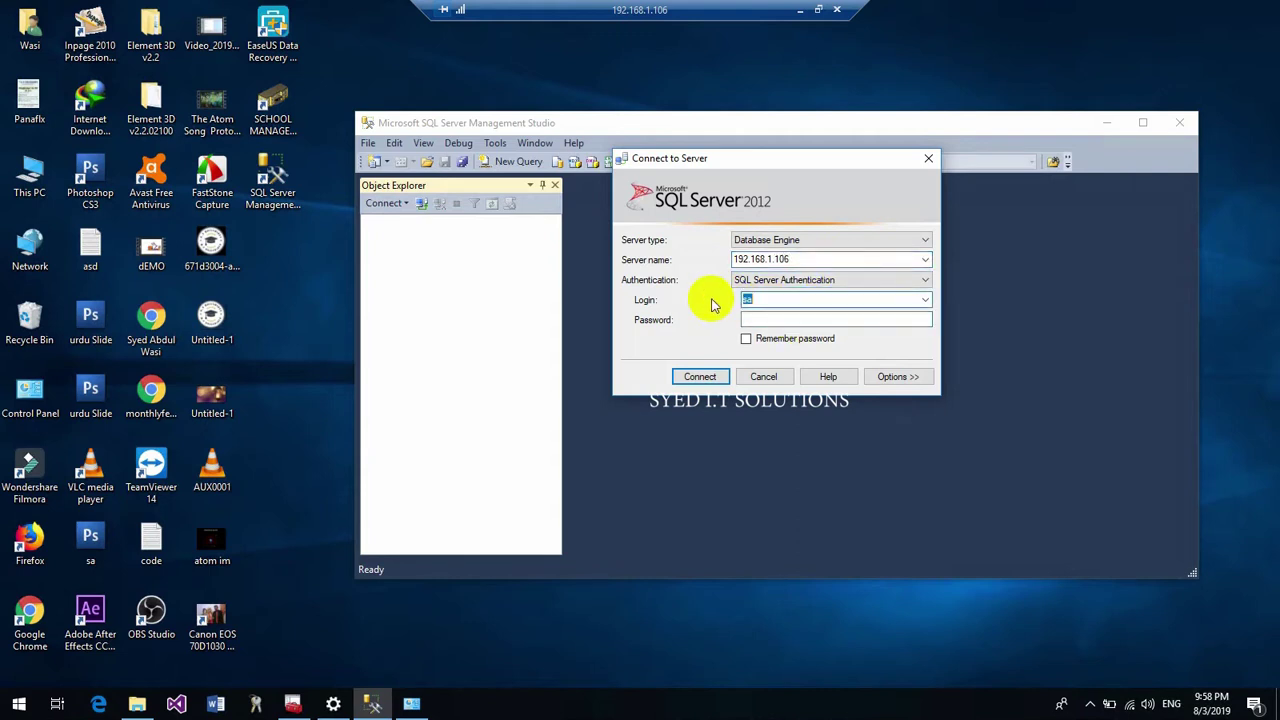
pyautogui.click(766, 318)
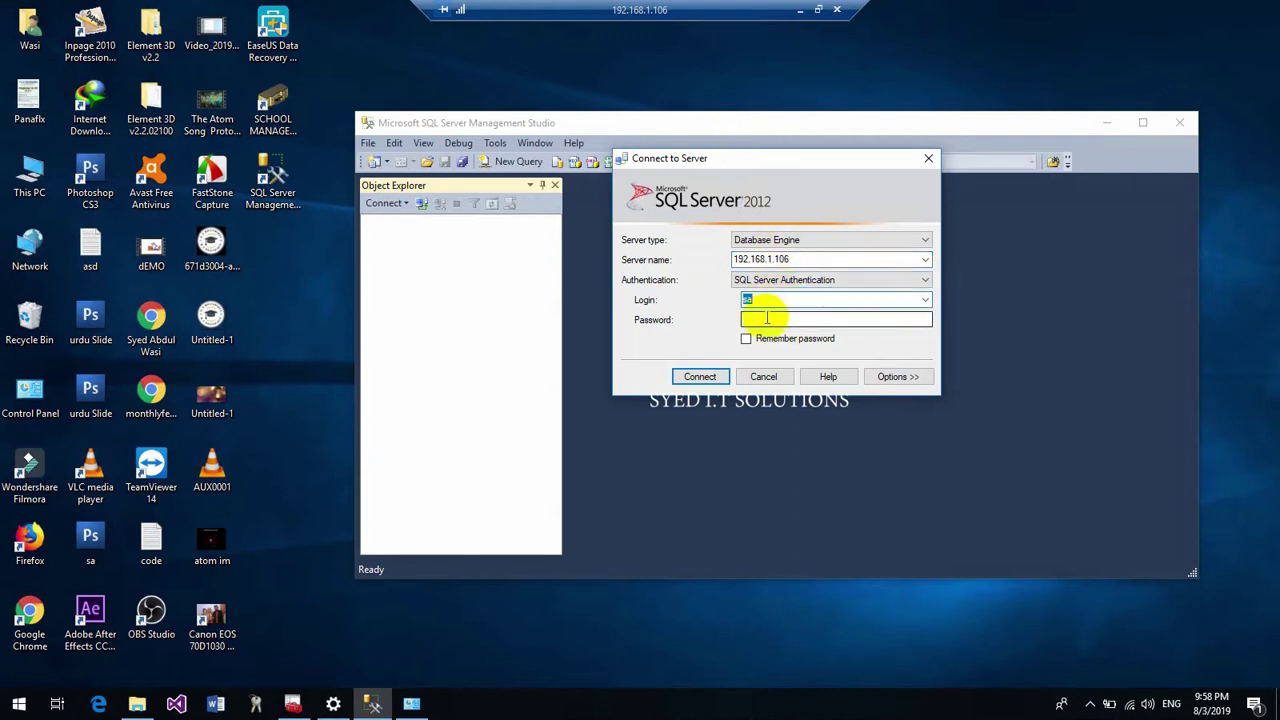
pyautogui.click(699, 377)
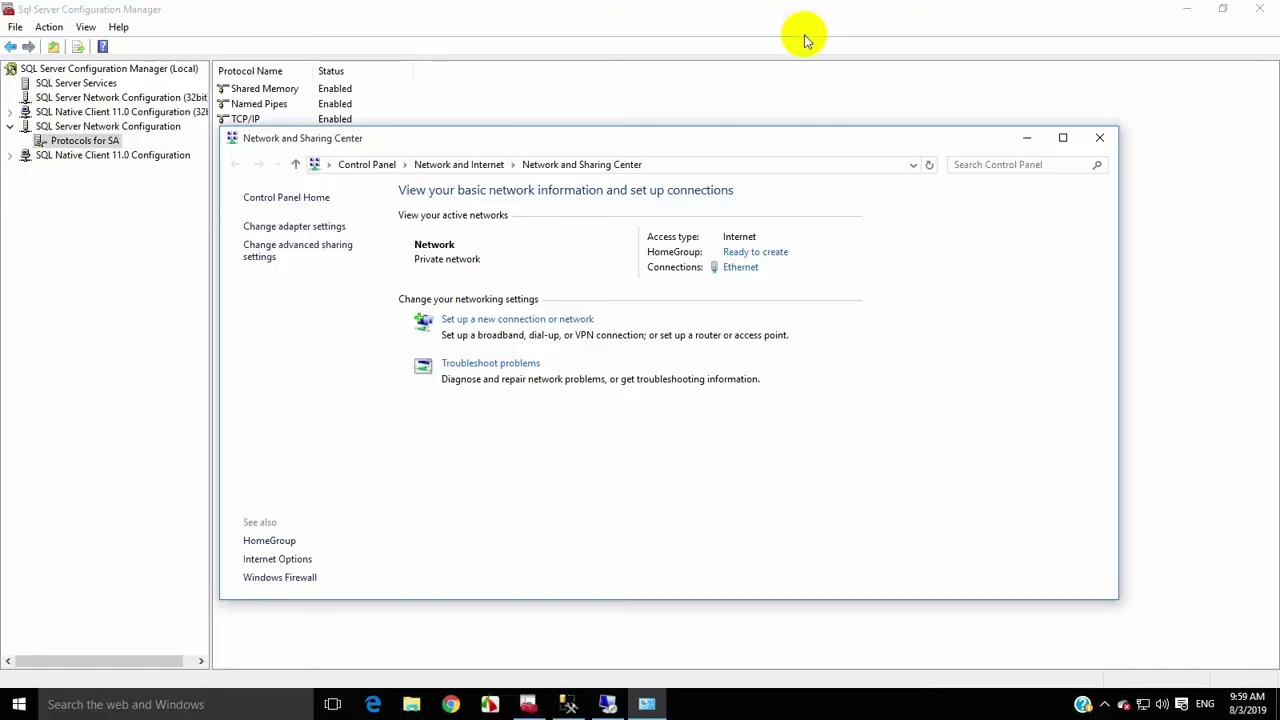
# In the local SSMS, expand Databases and select Jamia_Maqsoodiya
pyautogui.click(568, 704)
pyautogui.click(84, 176)
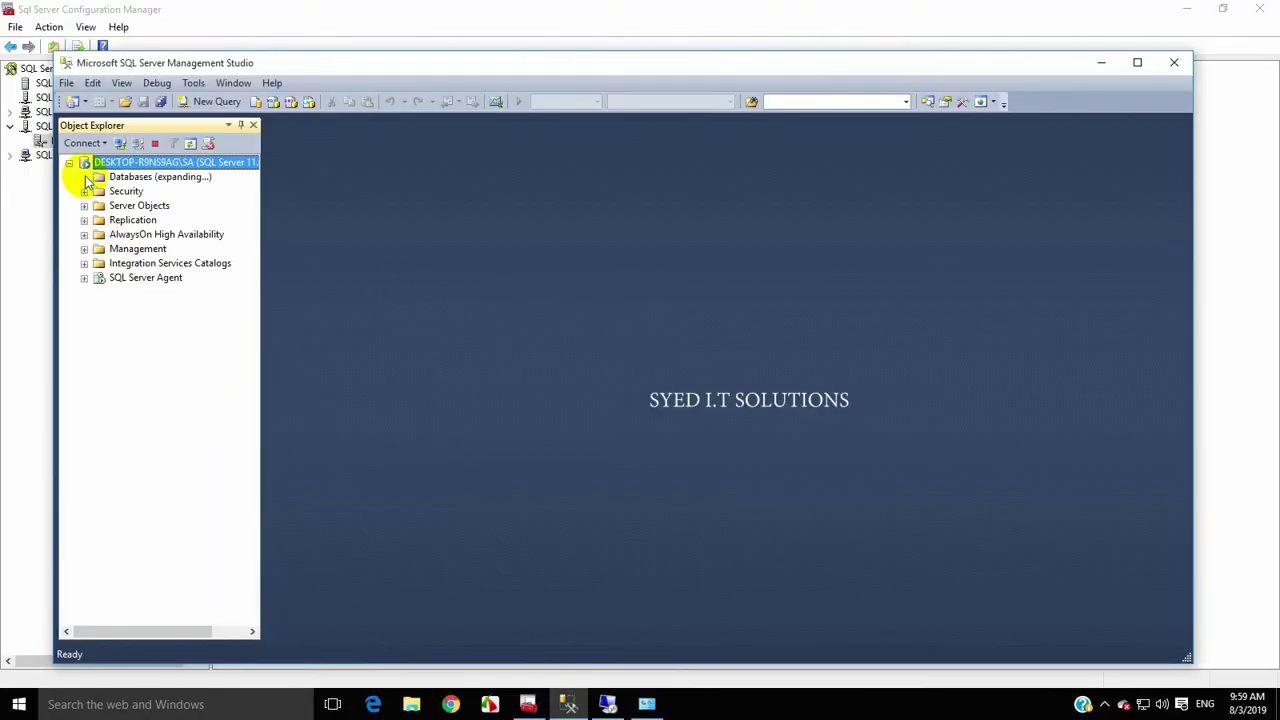
pyautogui.click(140, 263)
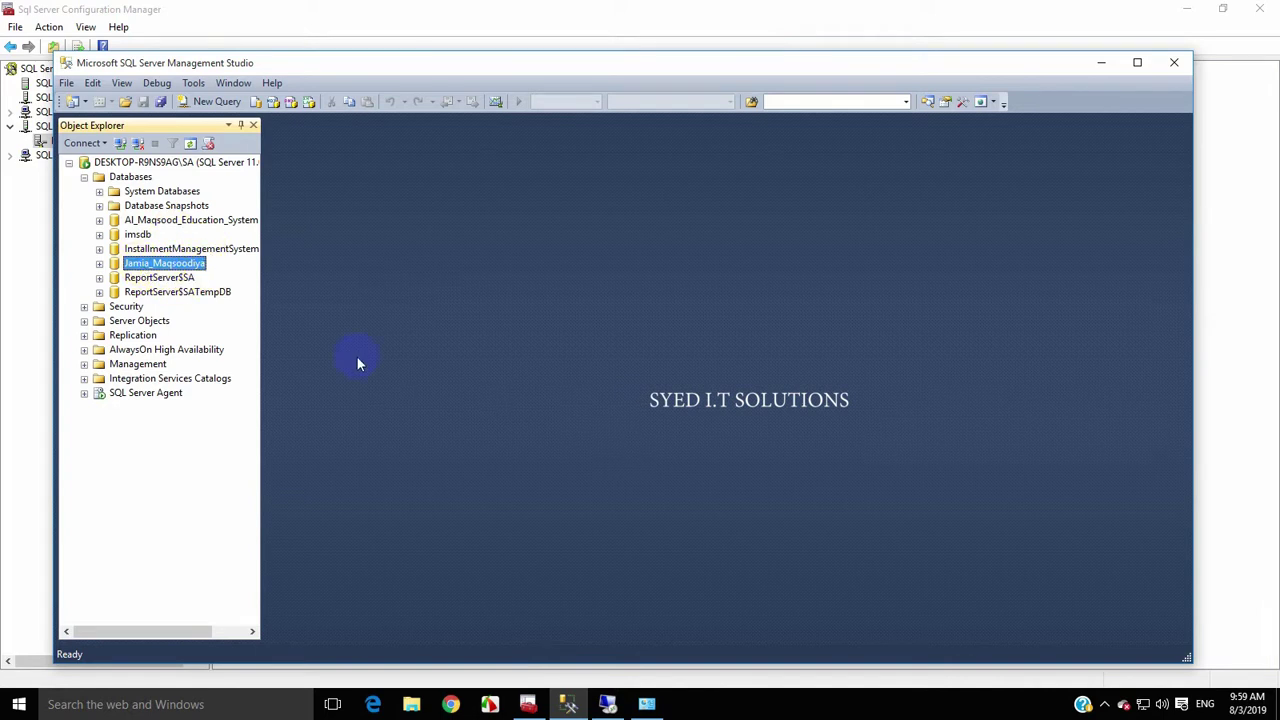
# Close the local Management Studio and minimize the remote desktop session
pyautogui.click(1170, 66)
pyautogui.click(607, 703)
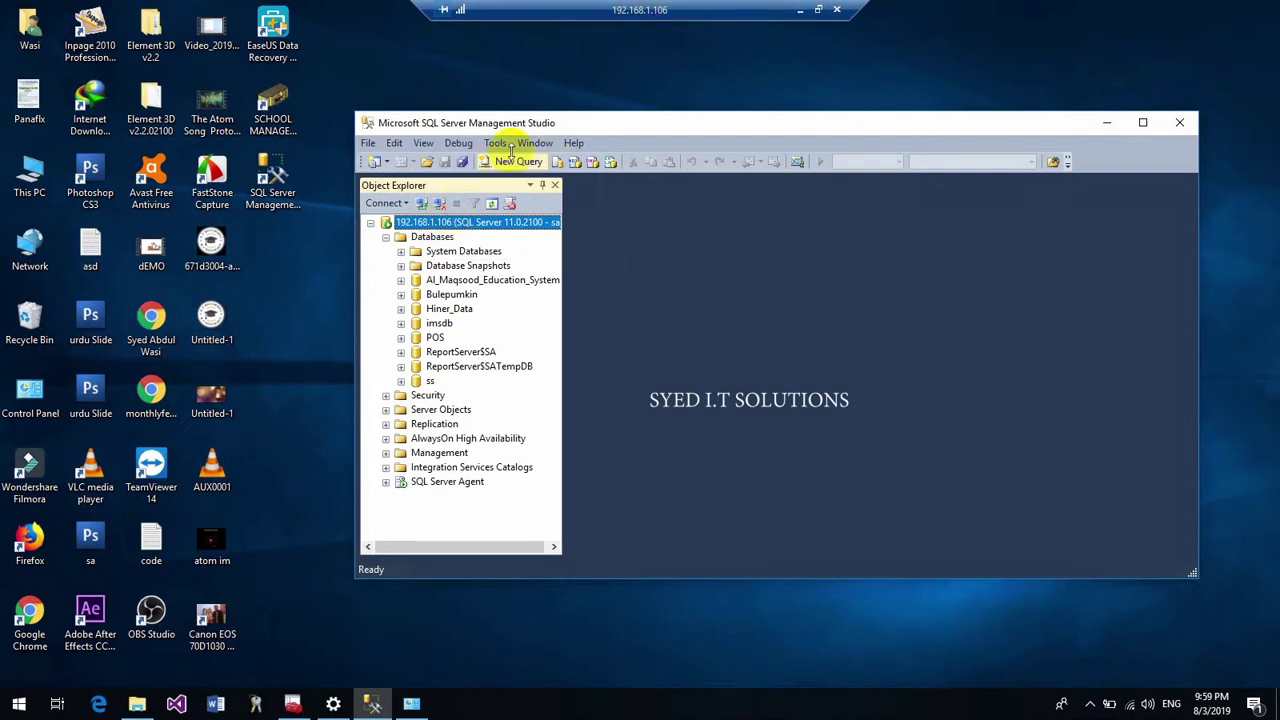
pyautogui.click(800, 10)
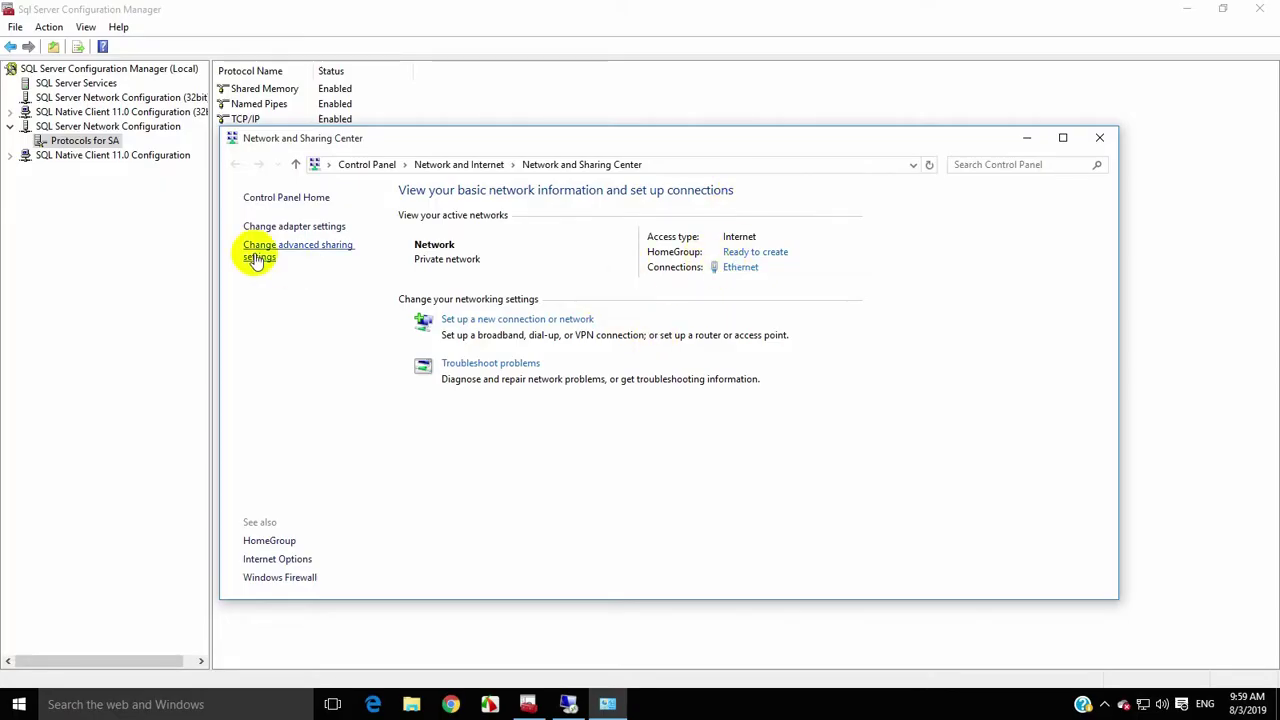
# Confirm the Ethernet adapter's IPv4 address is 192.168.1.105, then return to the remote session
pyautogui.click(282, 226)
pyautogui.click(340, 266)
pyautogui.doubleClick(340, 266)
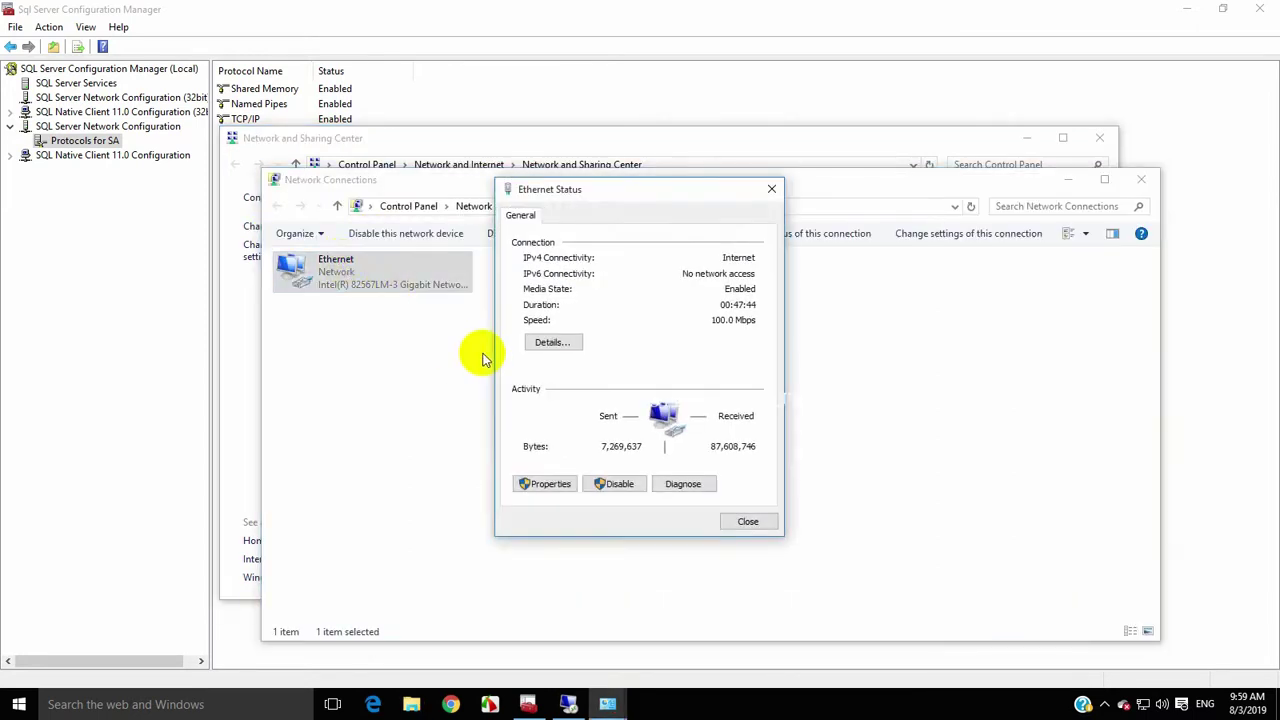
pyautogui.click(571, 340)
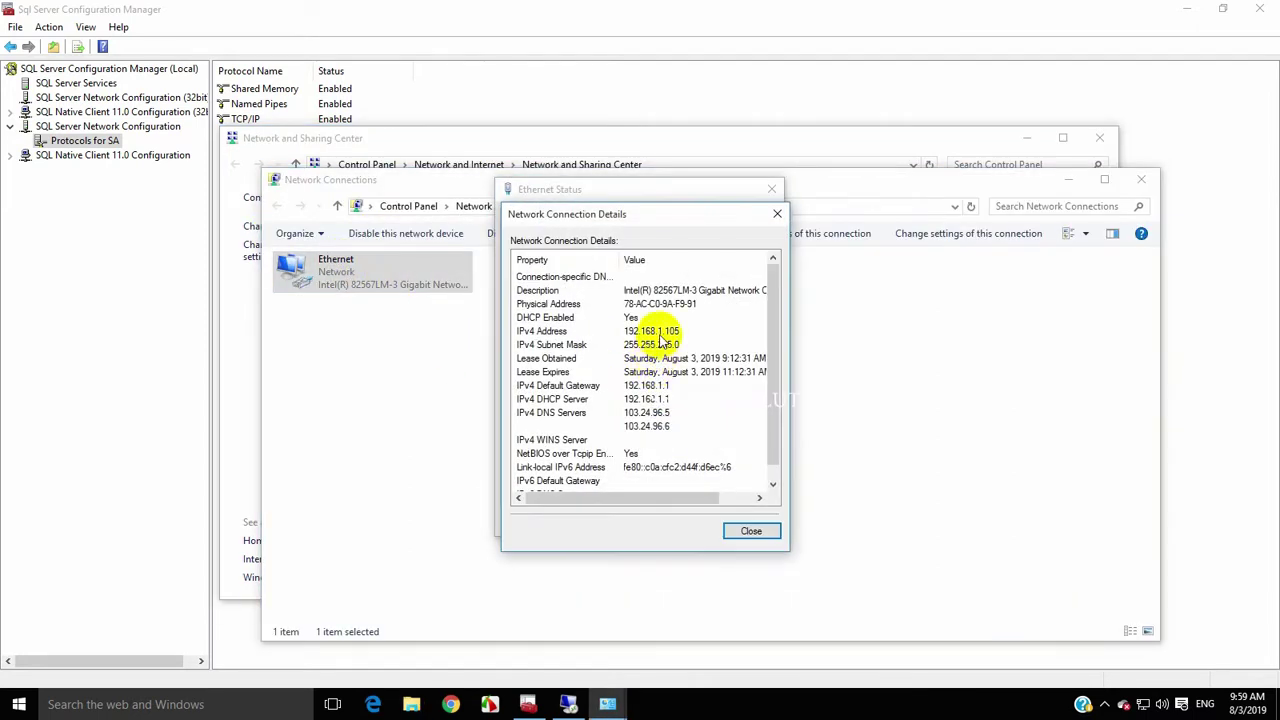
pyautogui.click(658, 333)
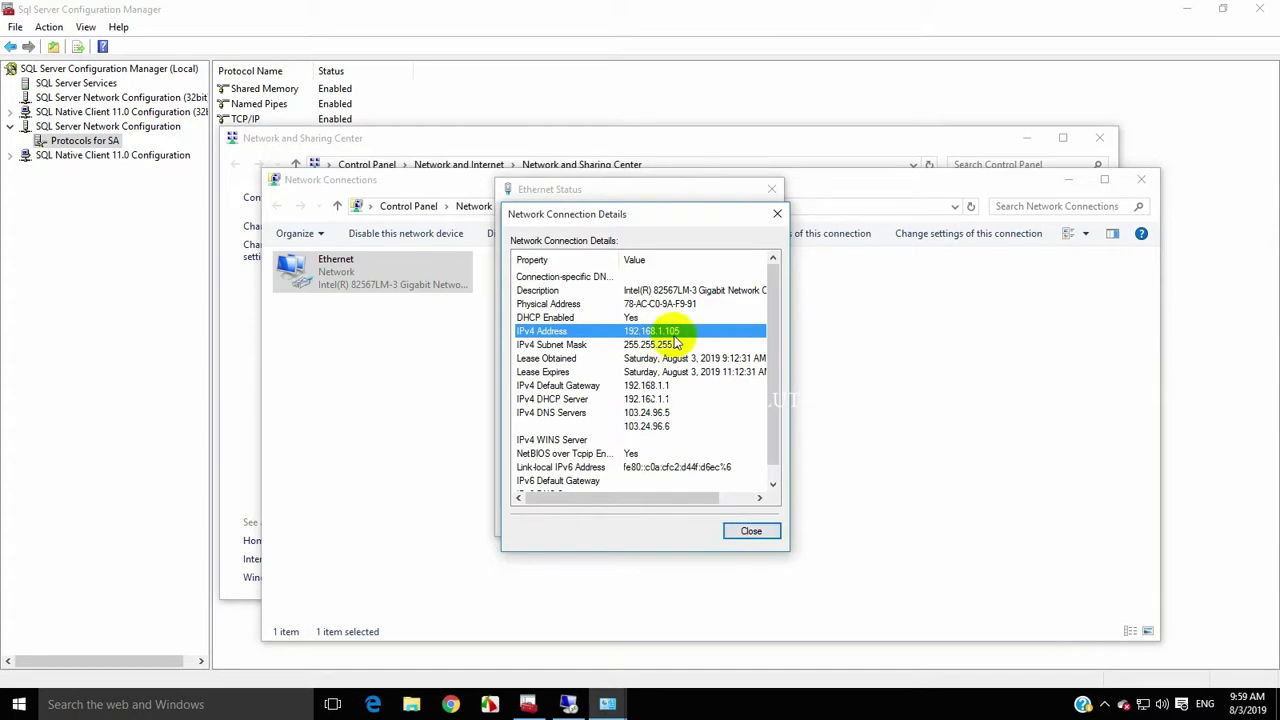
pyautogui.click(750, 530)
pyautogui.click(568, 704)
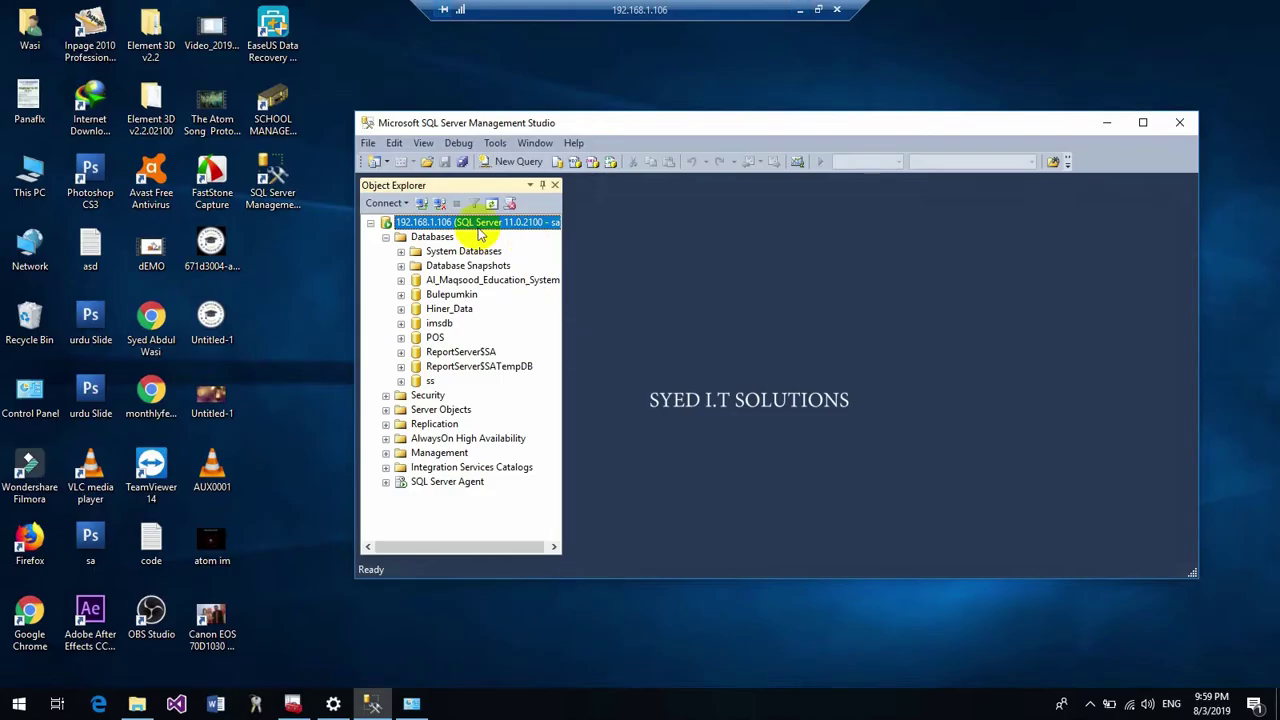
# Disconnect from 192.168.1.106 and reconnect Object Explorer to 192.168.1.105 as sa
pyautogui.rightClick(455, 222)
pyautogui.click(438, 203)
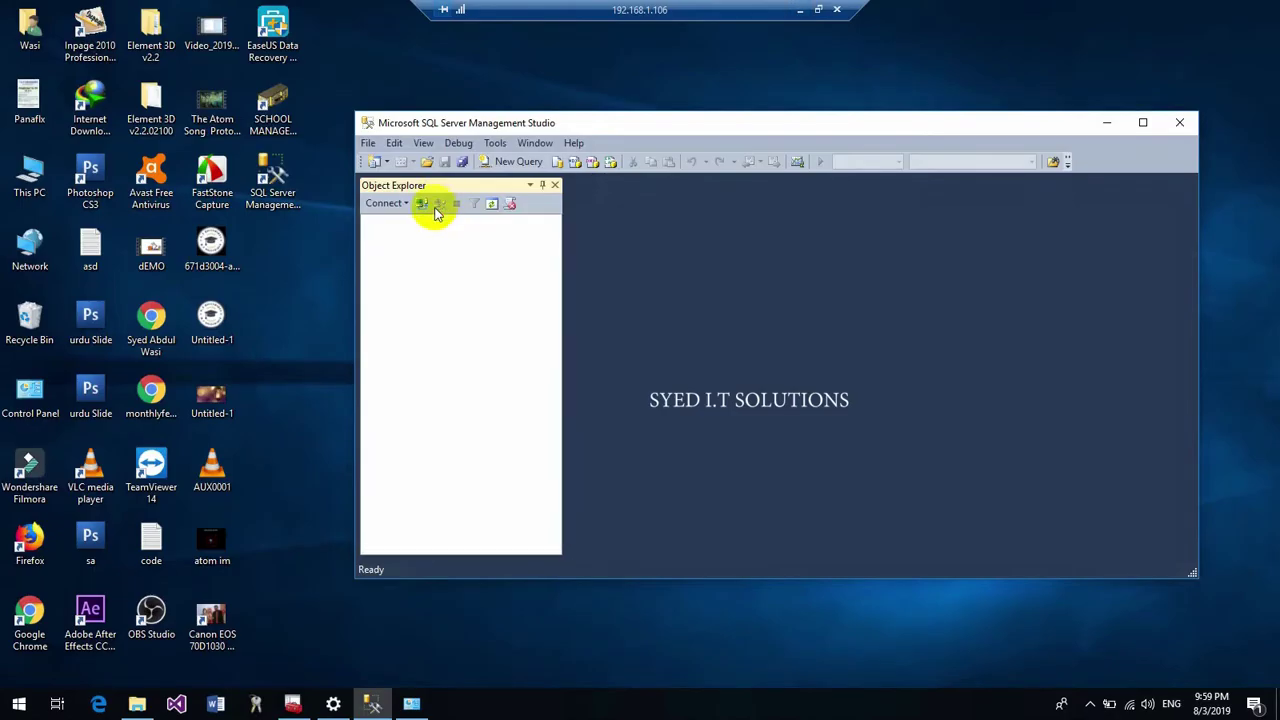
pyautogui.click(421, 204)
pyautogui.click(841, 259)
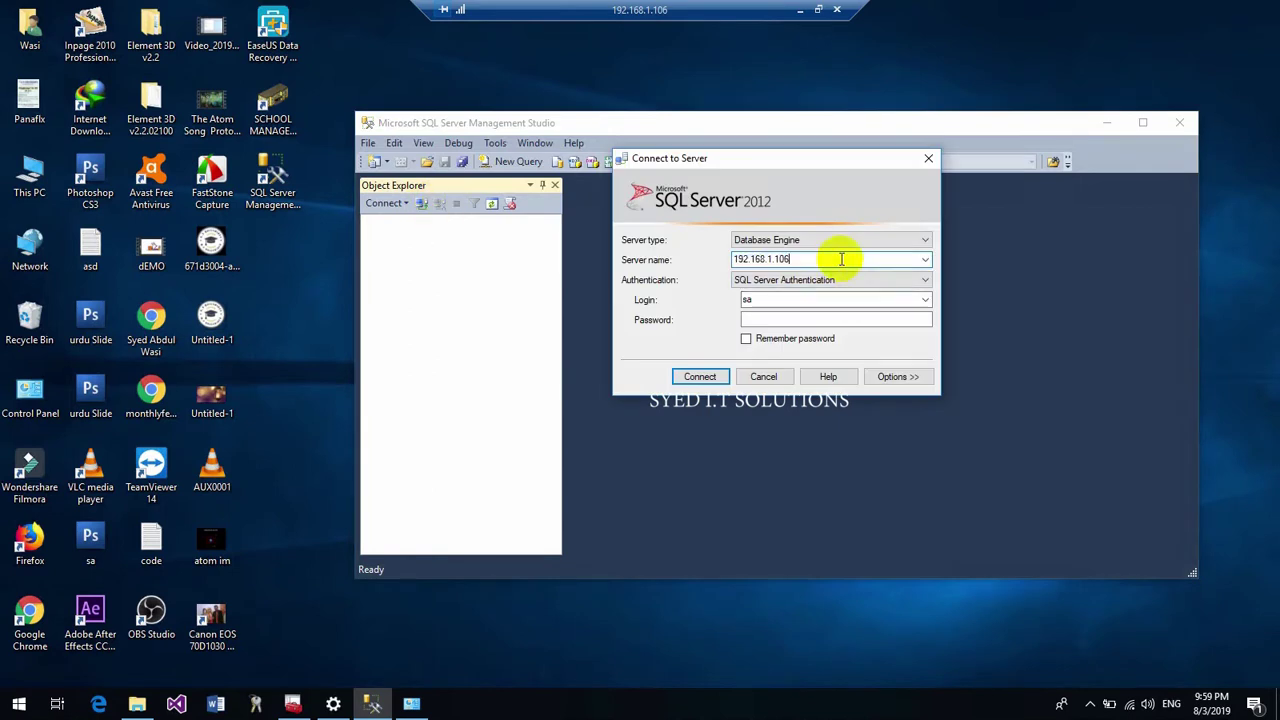
pyautogui.click(766, 318)
pyautogui.write('123')
pyautogui.click(703, 377)
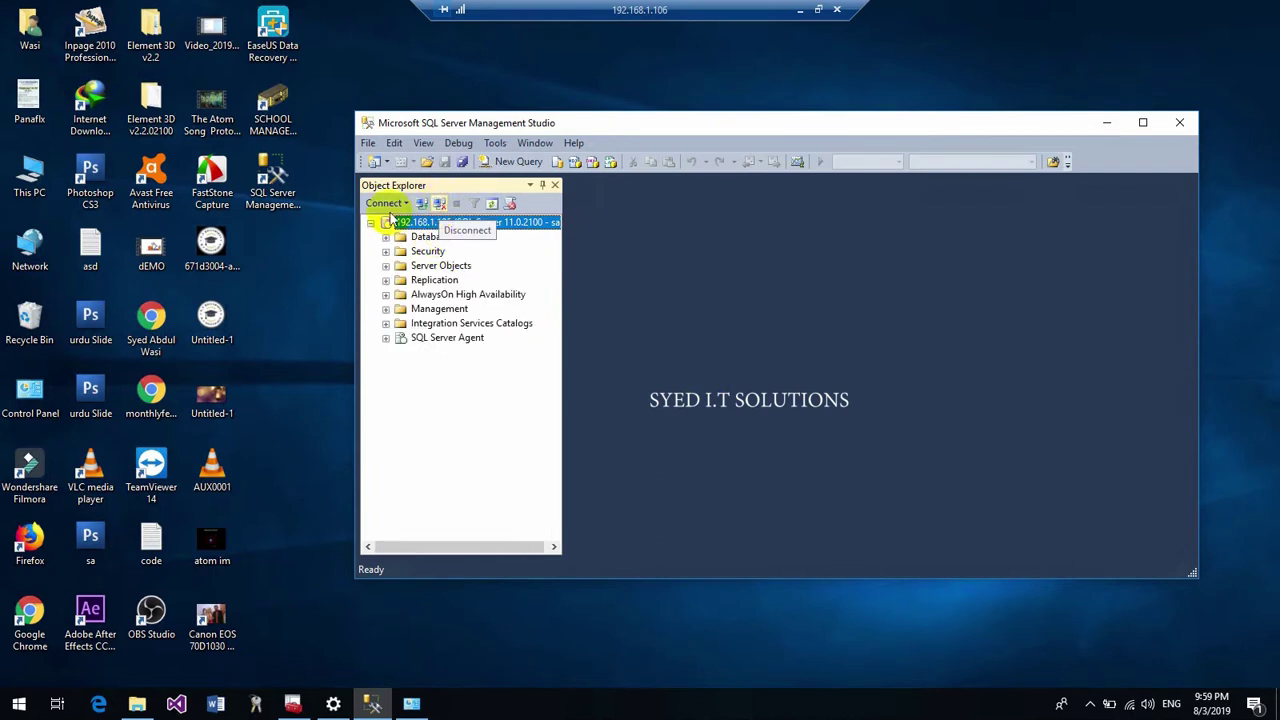
# Select the School Management System desktop shortcut
pyautogui.click(298, 125)
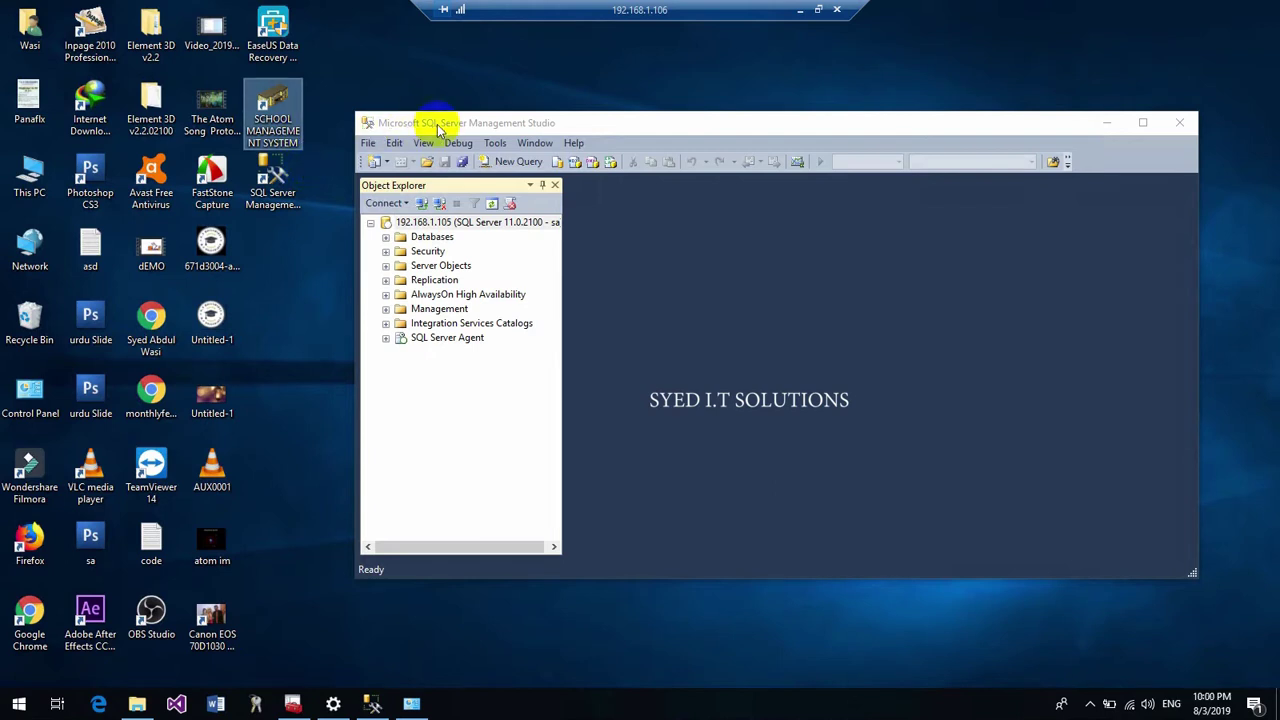
pyautogui.moveTo(439, 125); pyautogui.dragTo(455, 113)
pyautogui.click(326, 125)
pyautogui.click(297, 124)
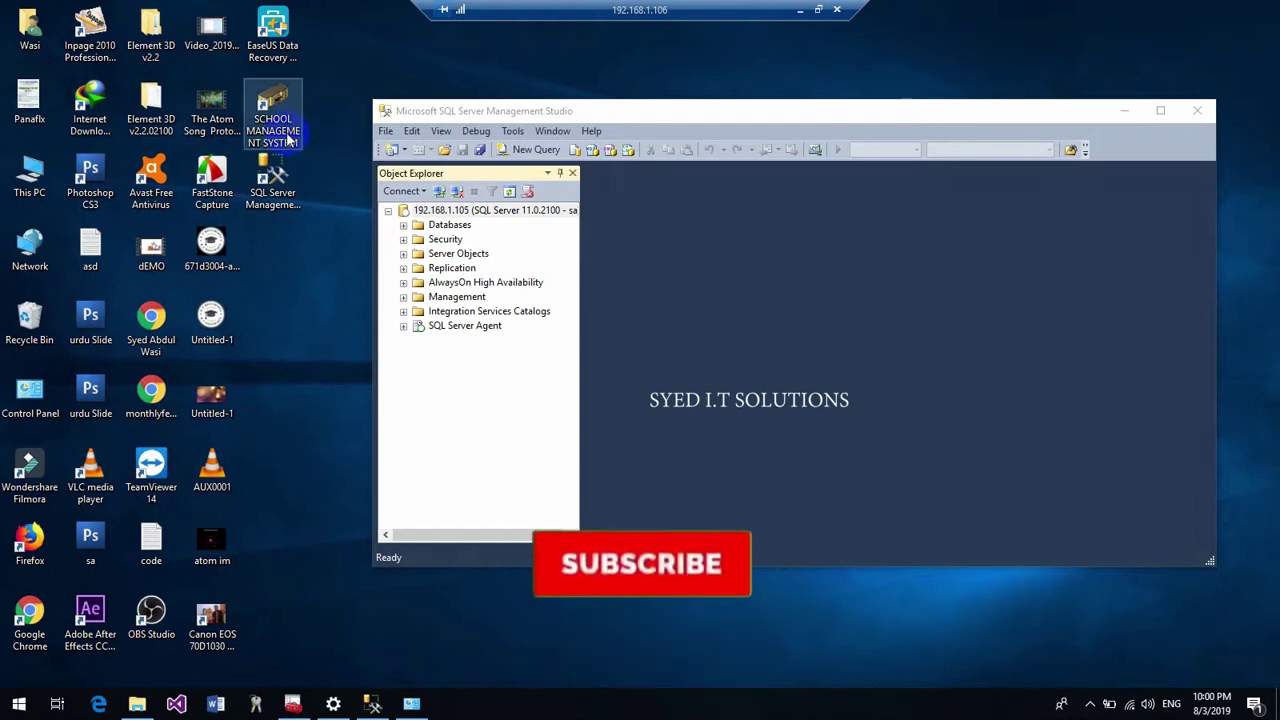
# Browse to C:\Program Files (x86)\Syed i.t Solutions\SCHOOL MANAGEMENT SYSTEM and select the connect file
pyautogui.doubleClick(30, 178)
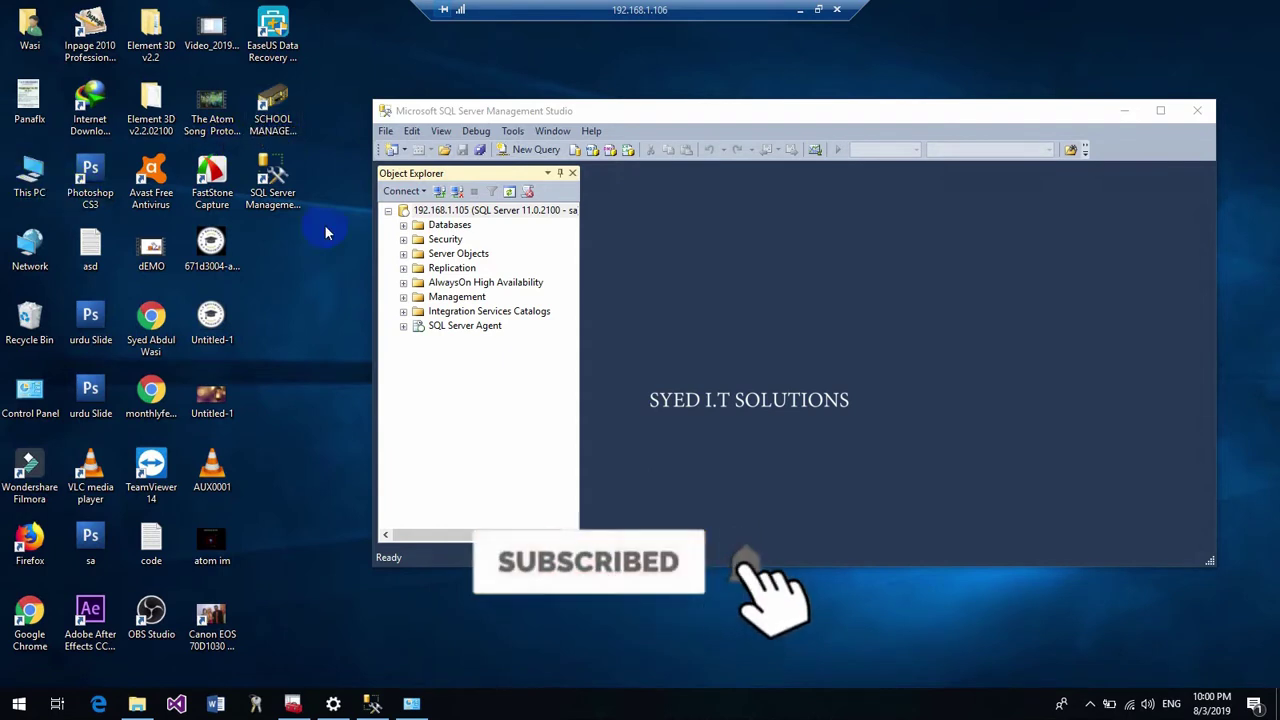
pyautogui.doubleClick(447, 458)
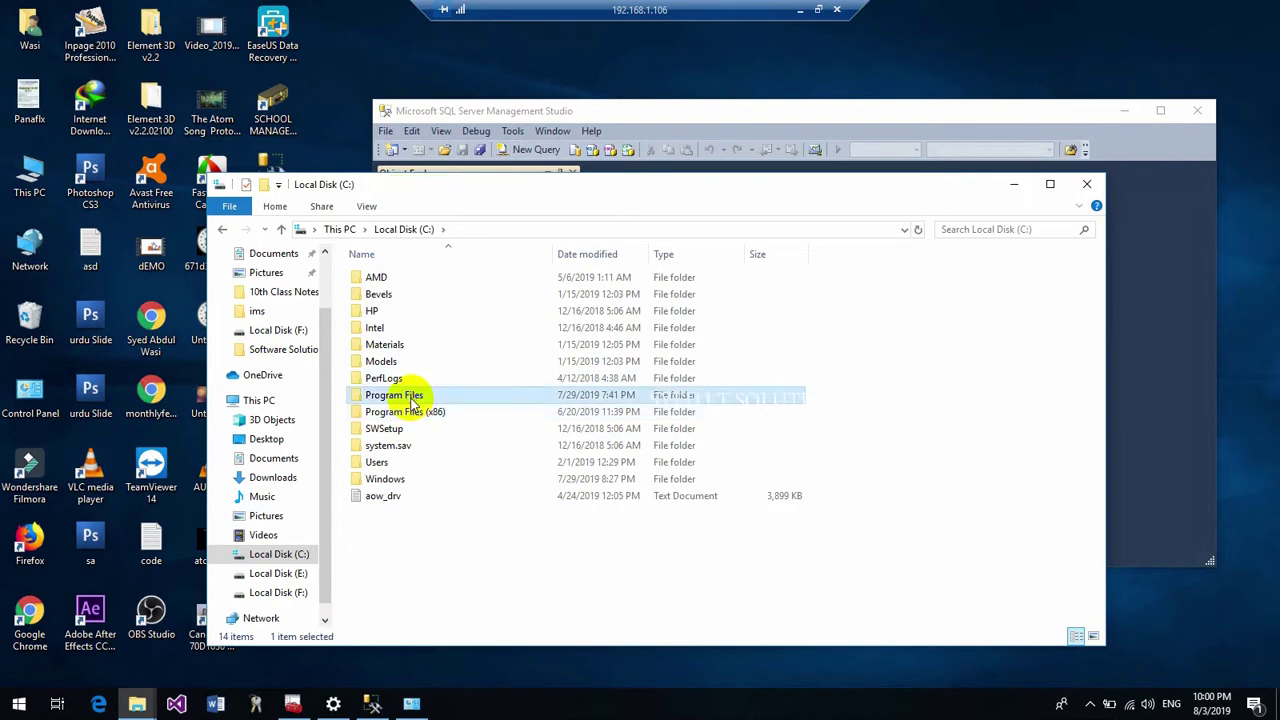
pyautogui.doubleClick(410, 396)
pyautogui.click(219, 233)
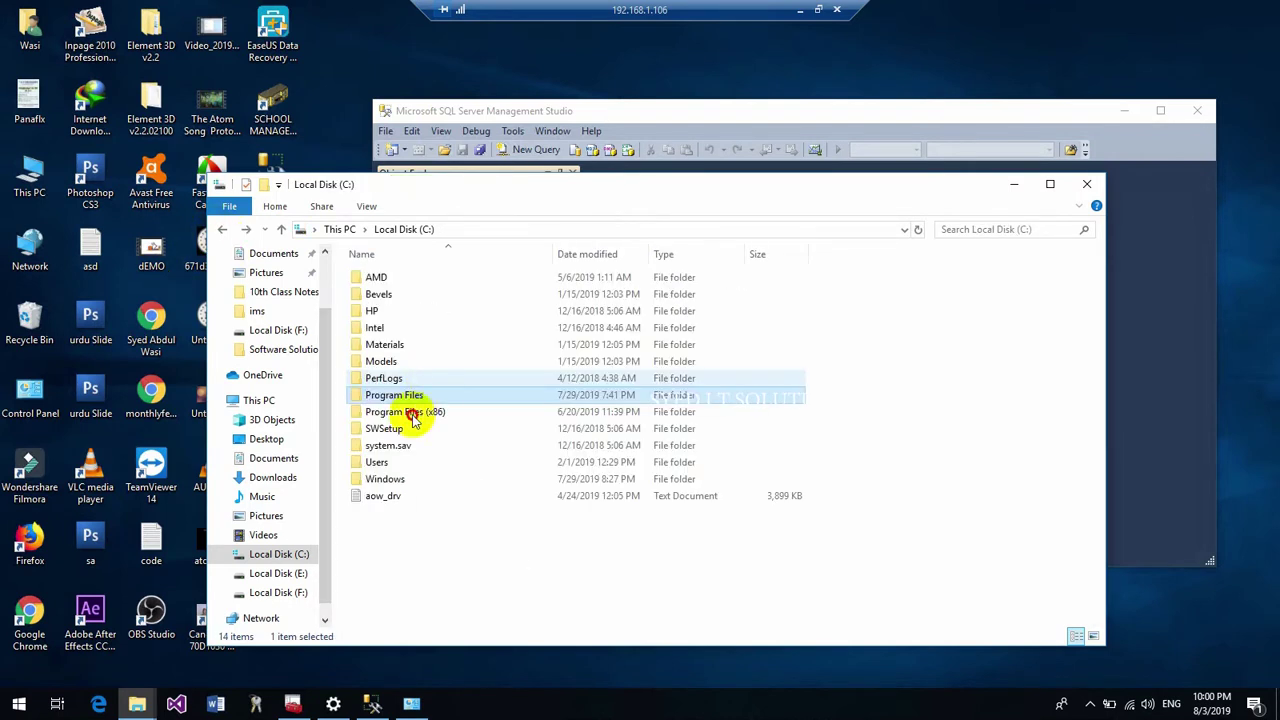
pyautogui.doubleClick(423, 409)
pyautogui.scroll(-10, 415, 418)
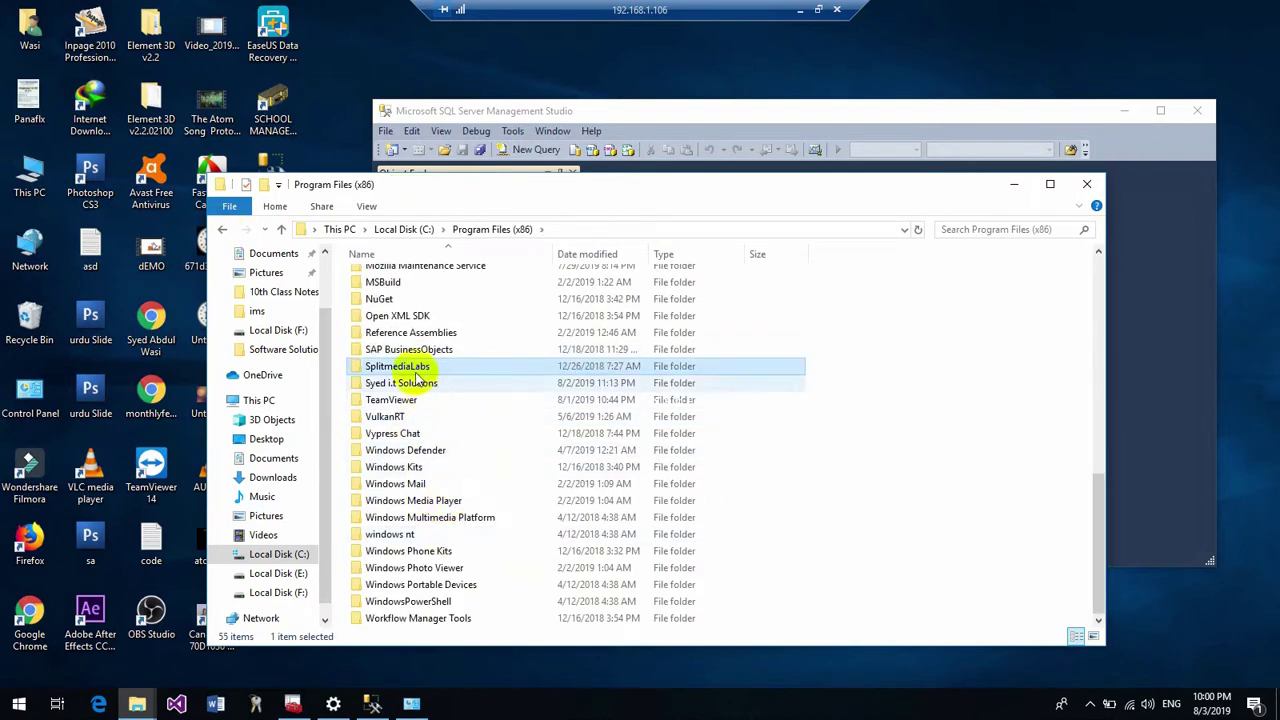
pyautogui.doubleClick(415, 386)
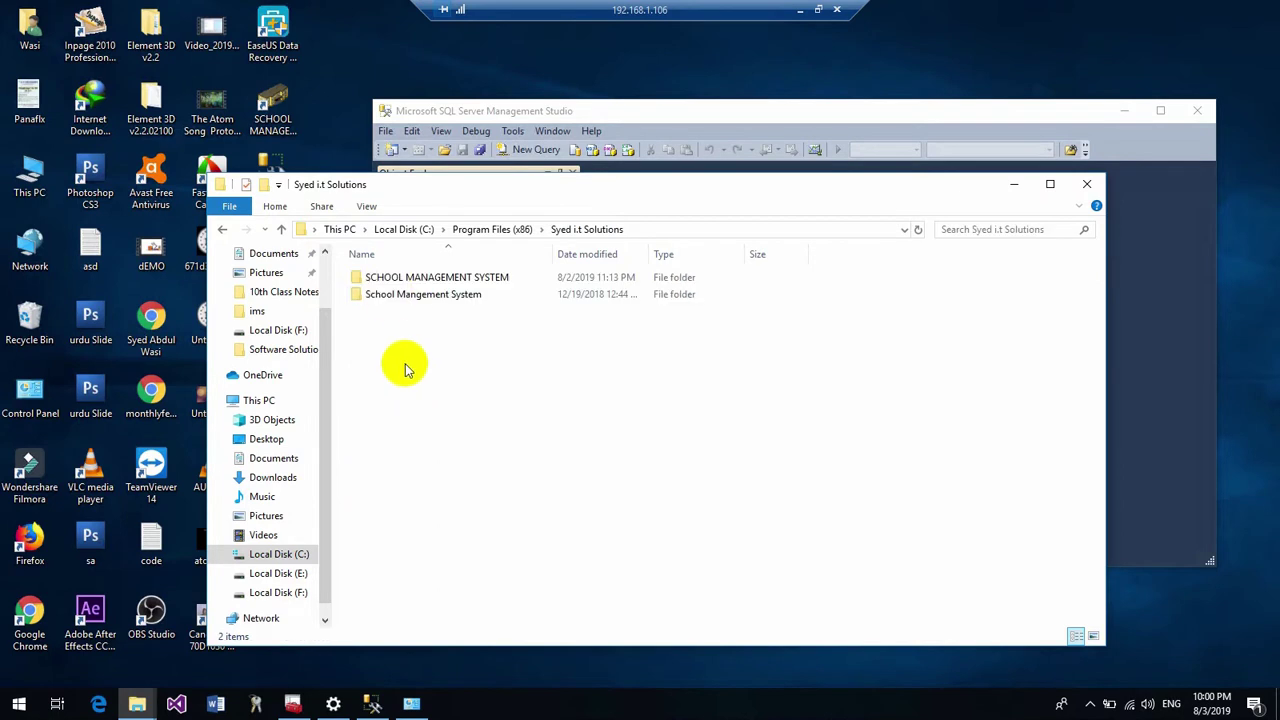
pyautogui.doubleClick(397, 285)
pyautogui.click(405, 289)
pyautogui.moveTo(413, 184); pyautogui.dragTo(447, 178)
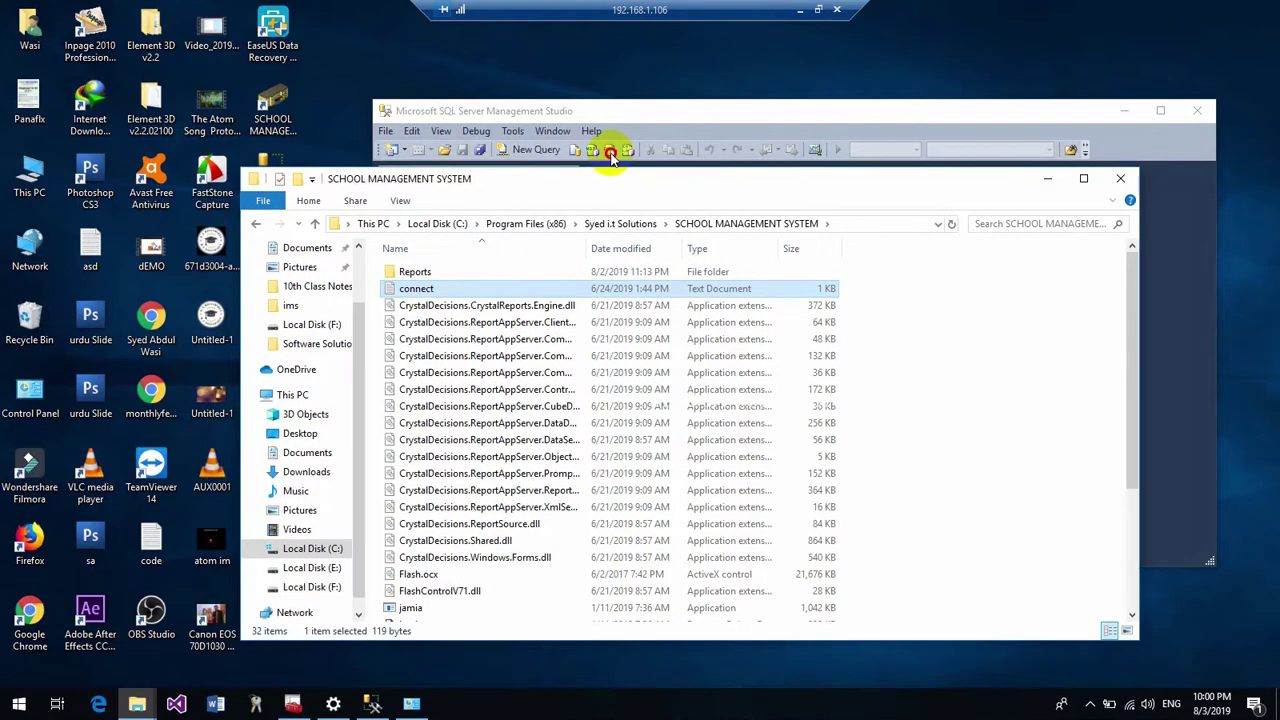
pyautogui.moveTo(610, 152); pyautogui.dragTo(620, 148)
# Open connect.txt in Notepad and replace the Data Source server name with 192.168.0.105
pyautogui.doubleClick(590, 258)
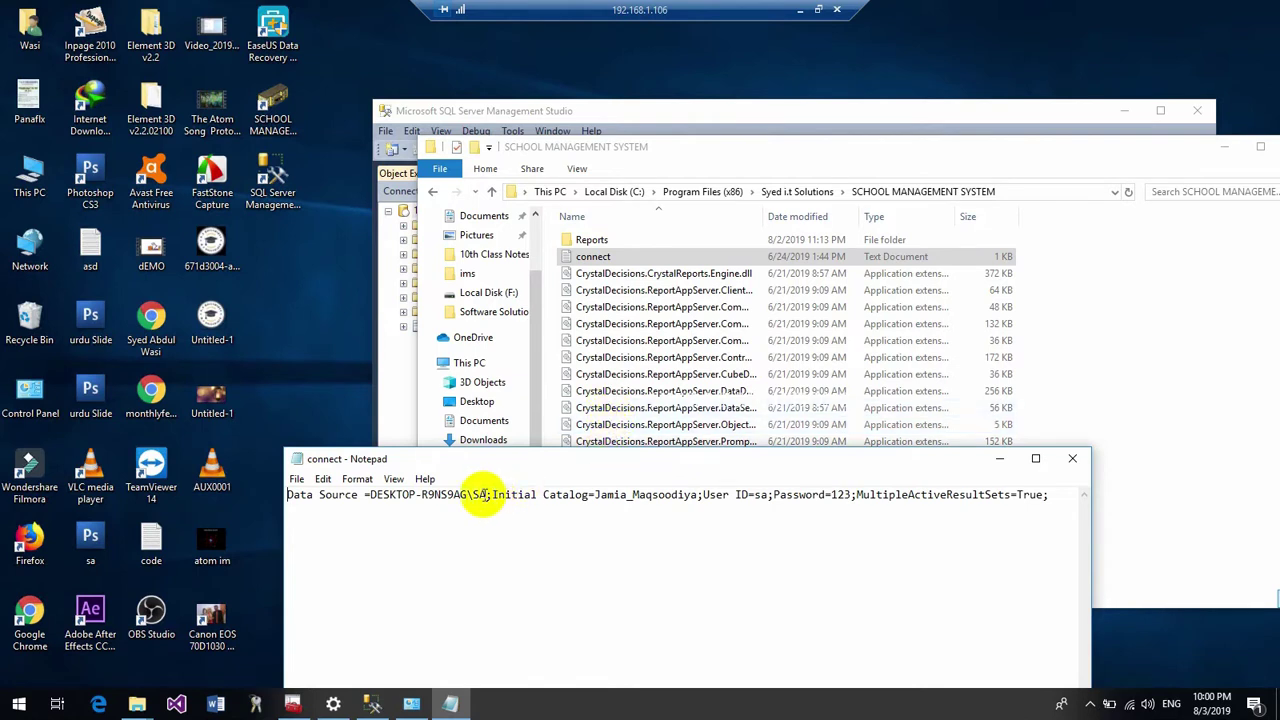
pyautogui.moveTo(489, 494); pyautogui.dragTo(378, 496)
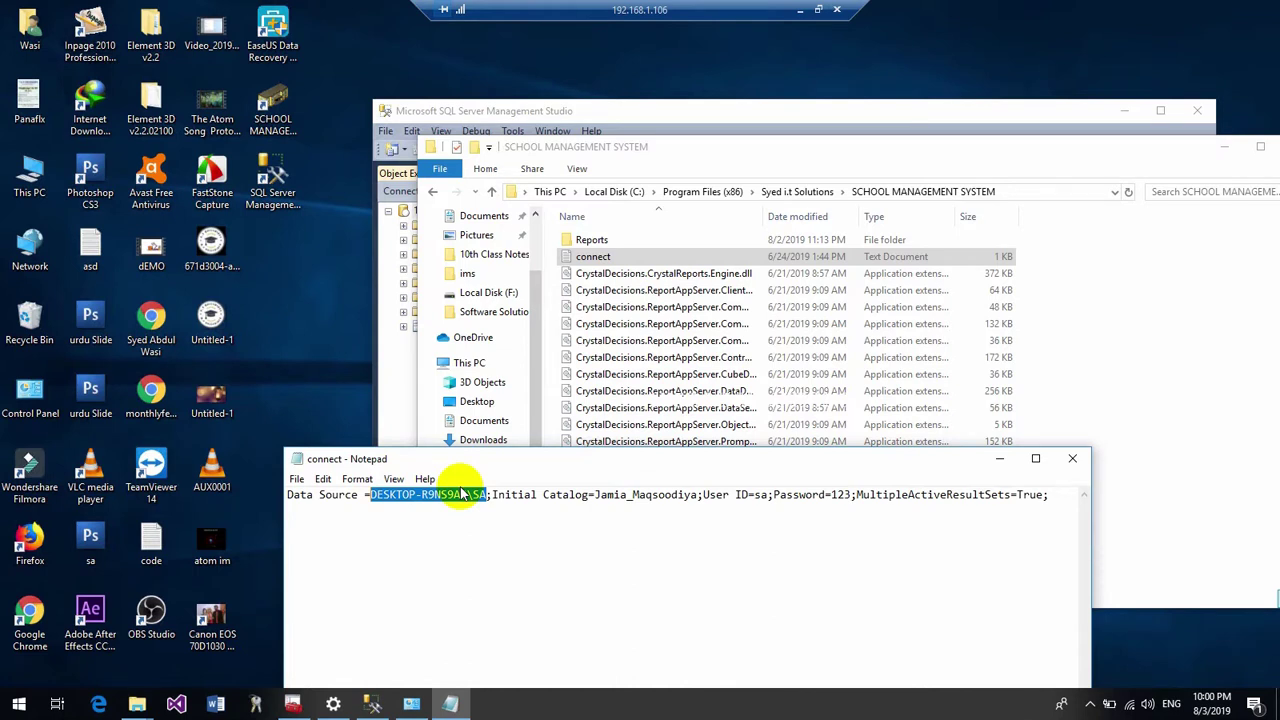
pyautogui.write('192.168')
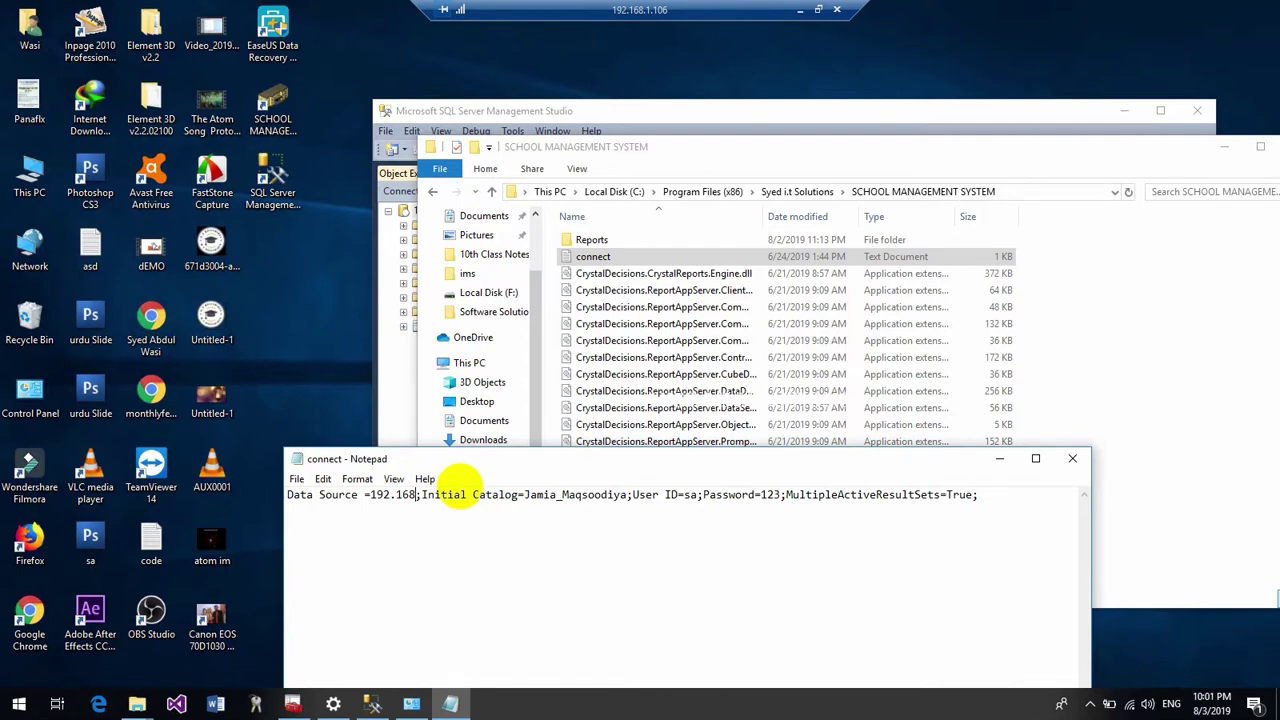
pyautogui.write('.0.1')
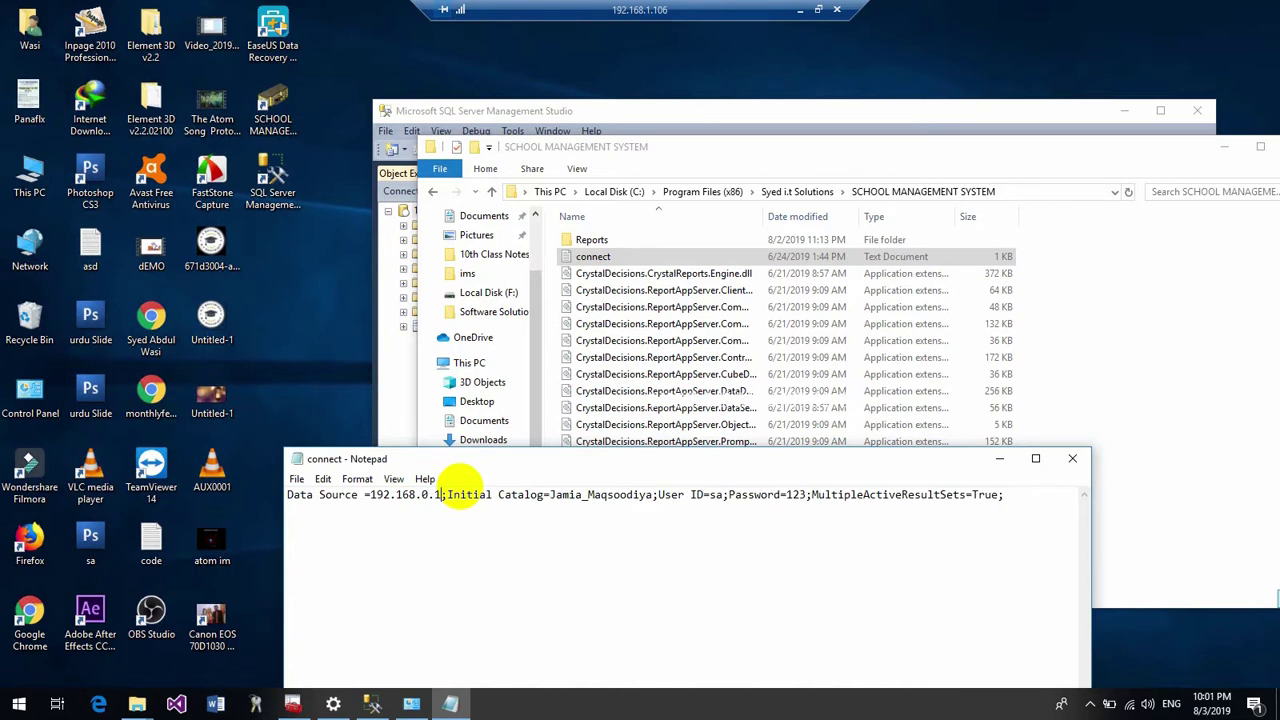
pyautogui.write('05')
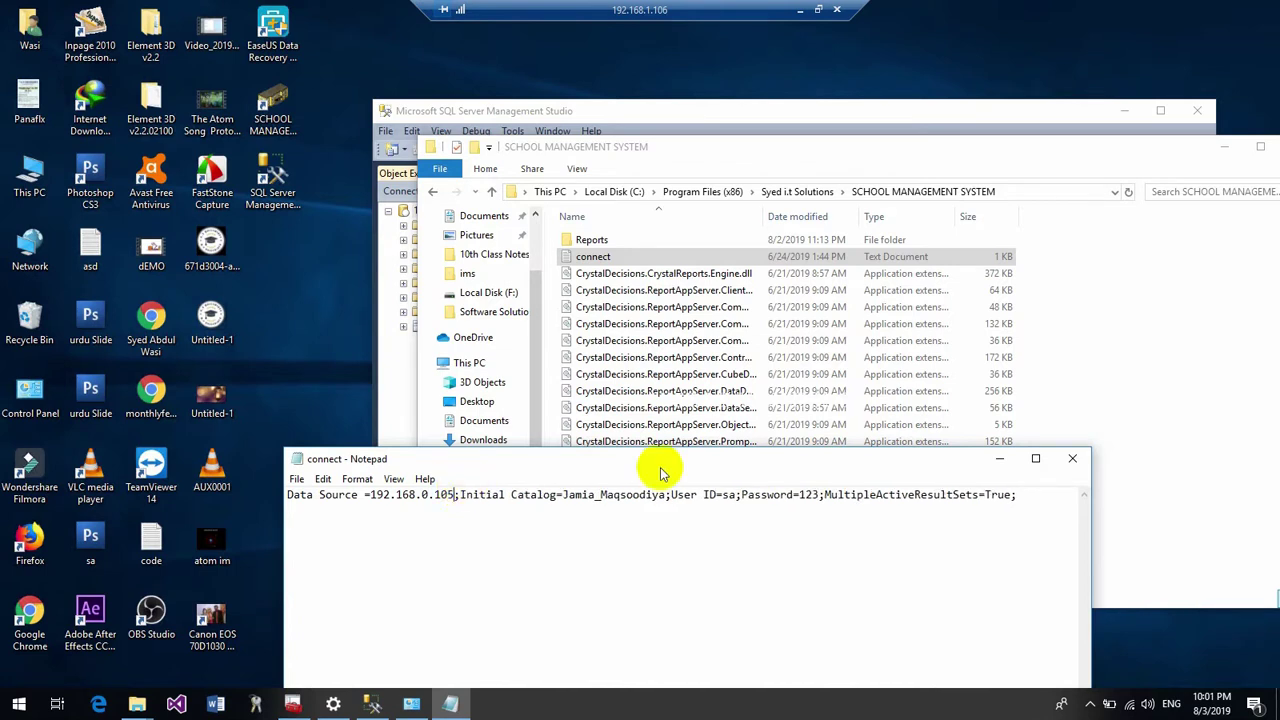
pyautogui.doubleClick(789, 497)
# From Save As, give the Users group Full control of the connect file
pyautogui.click(1070, 462)
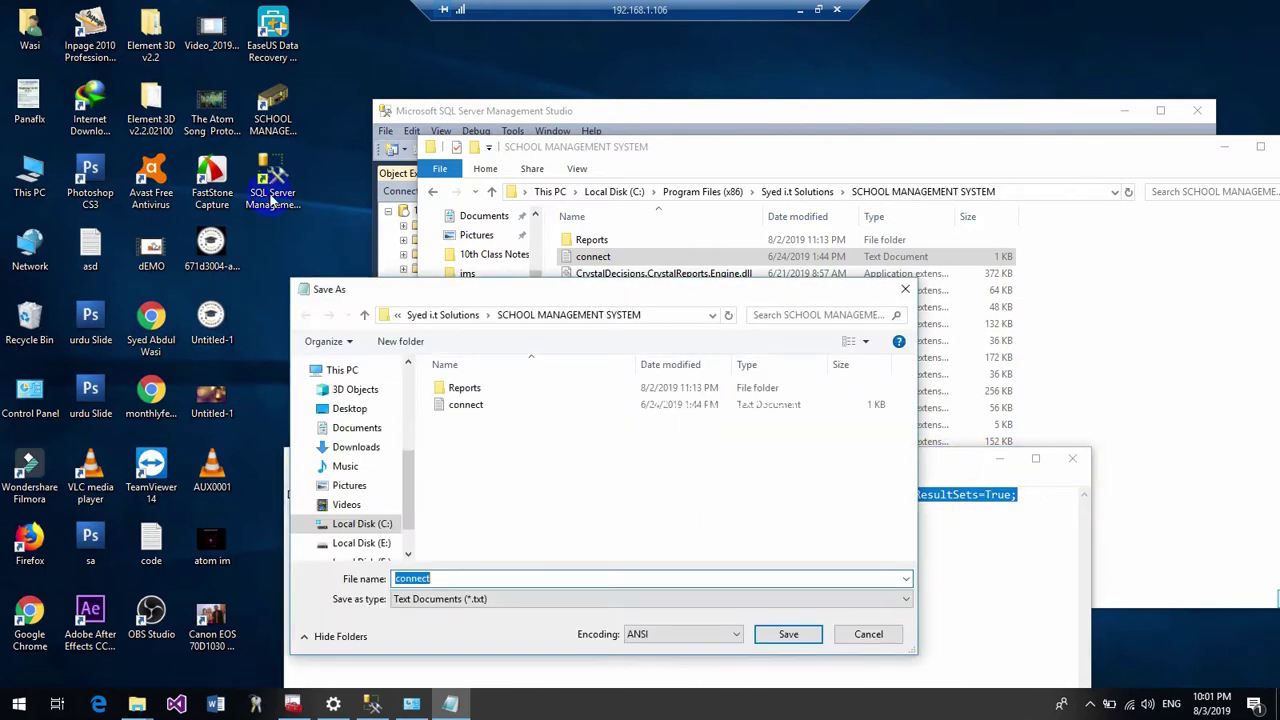
pyautogui.click(449, 407)
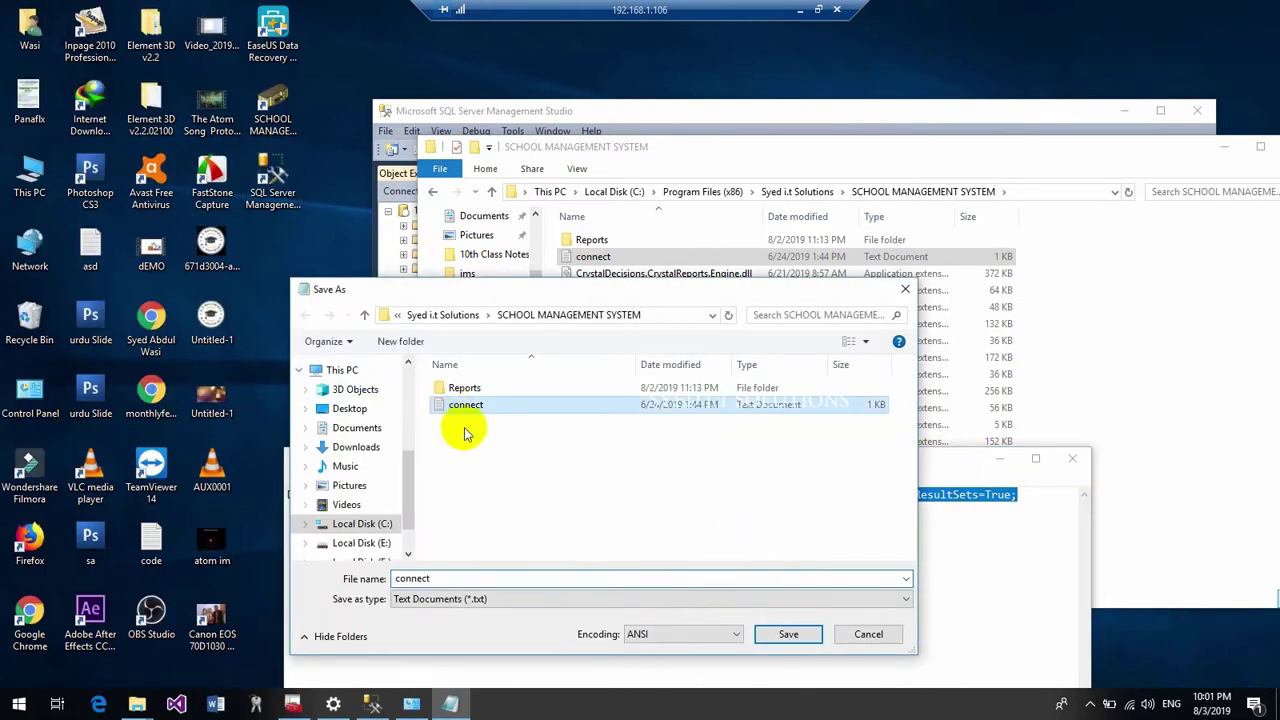
pyautogui.rightClick(458, 410)
pyautogui.click(490, 384)
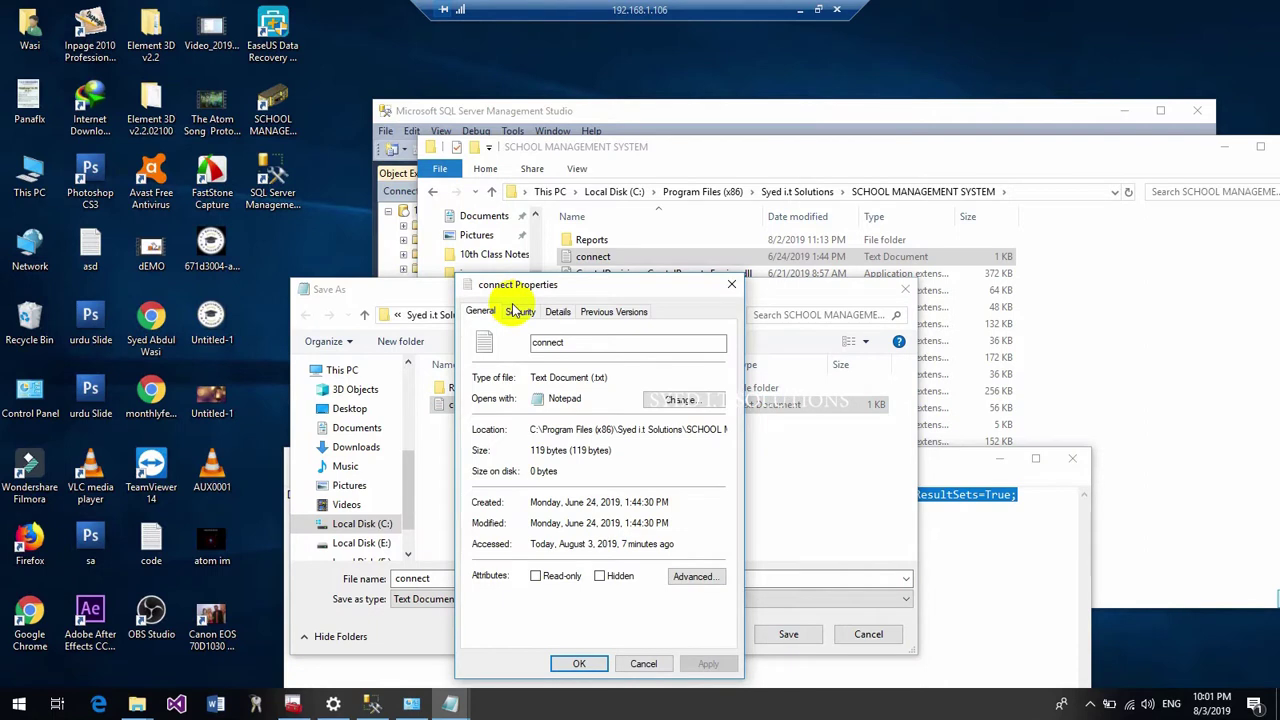
pyautogui.click(520, 312)
pyautogui.click(682, 458)
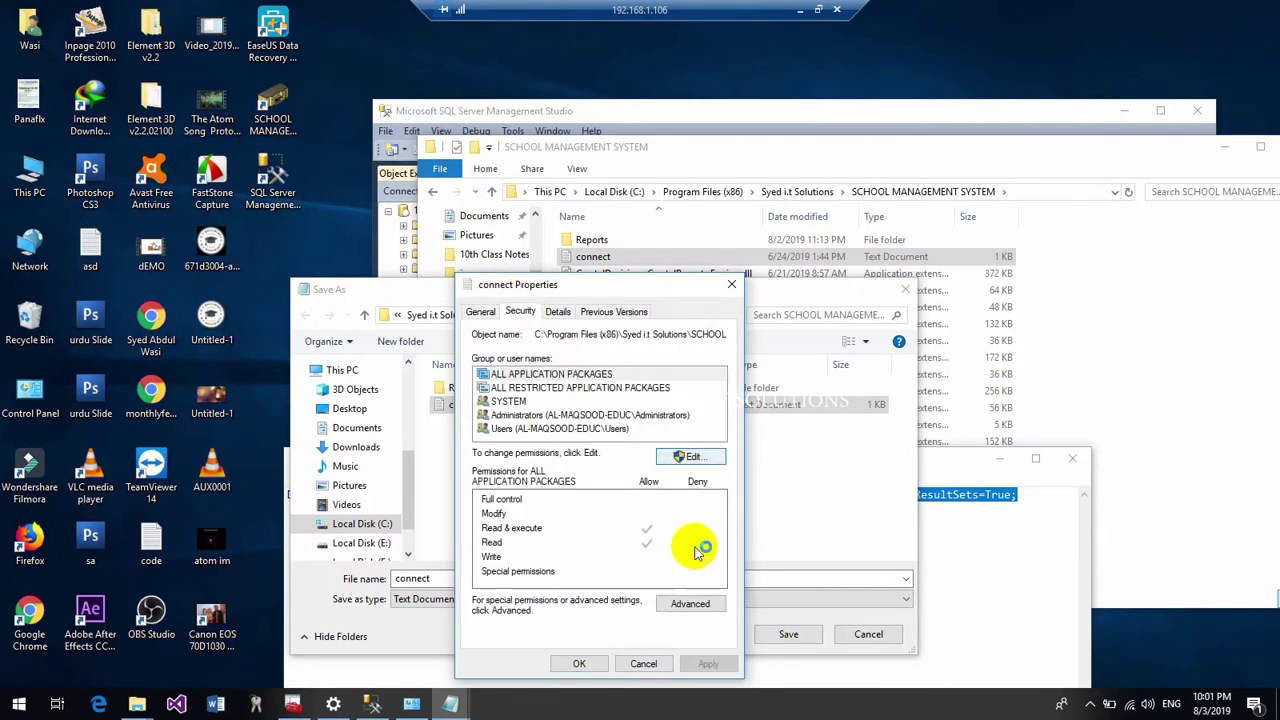
pyautogui.click(549, 475)
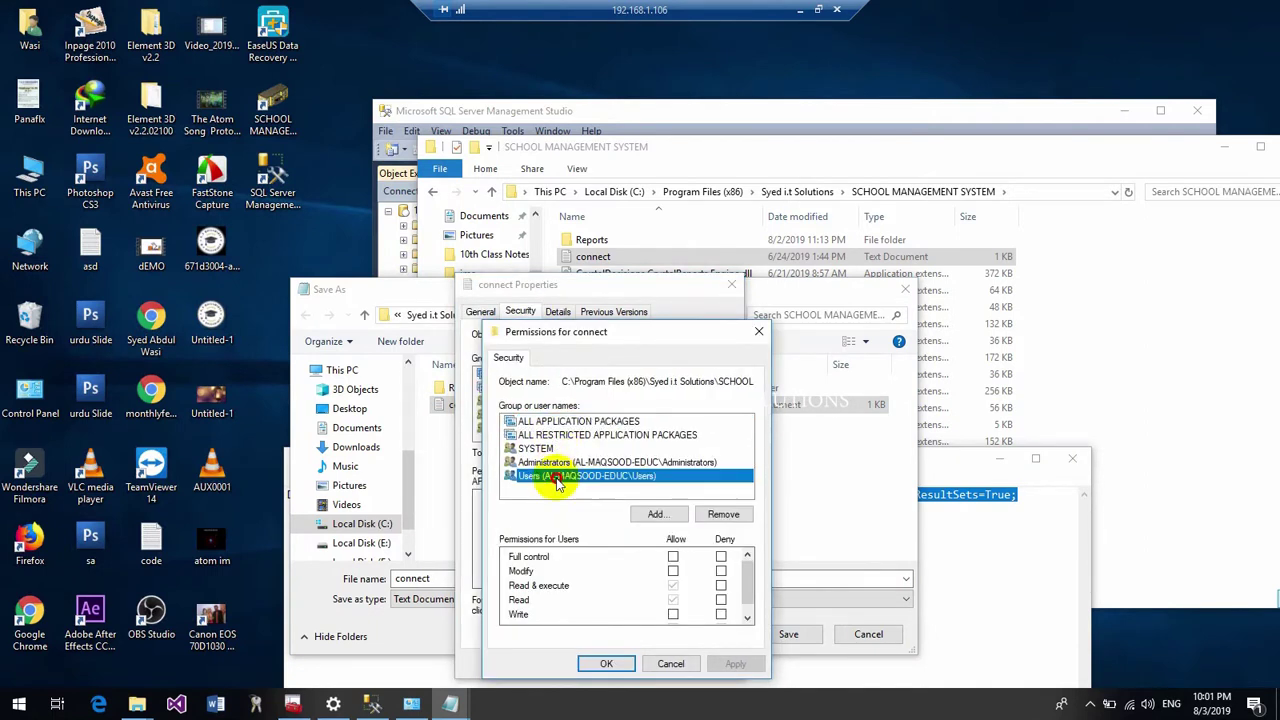
pyautogui.click(672, 556)
pyautogui.click(606, 663)
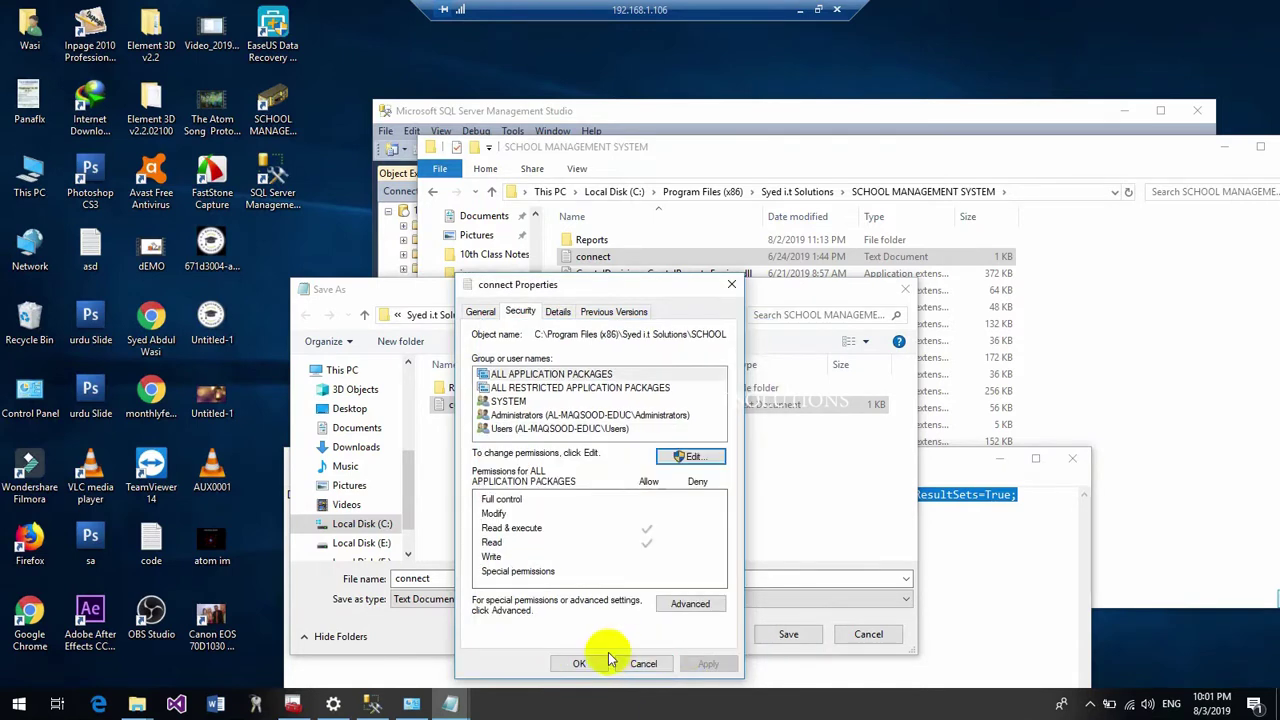
pyautogui.click(586, 662)
# Save the edited file over the existing connect.txt
pyautogui.click(781, 634)
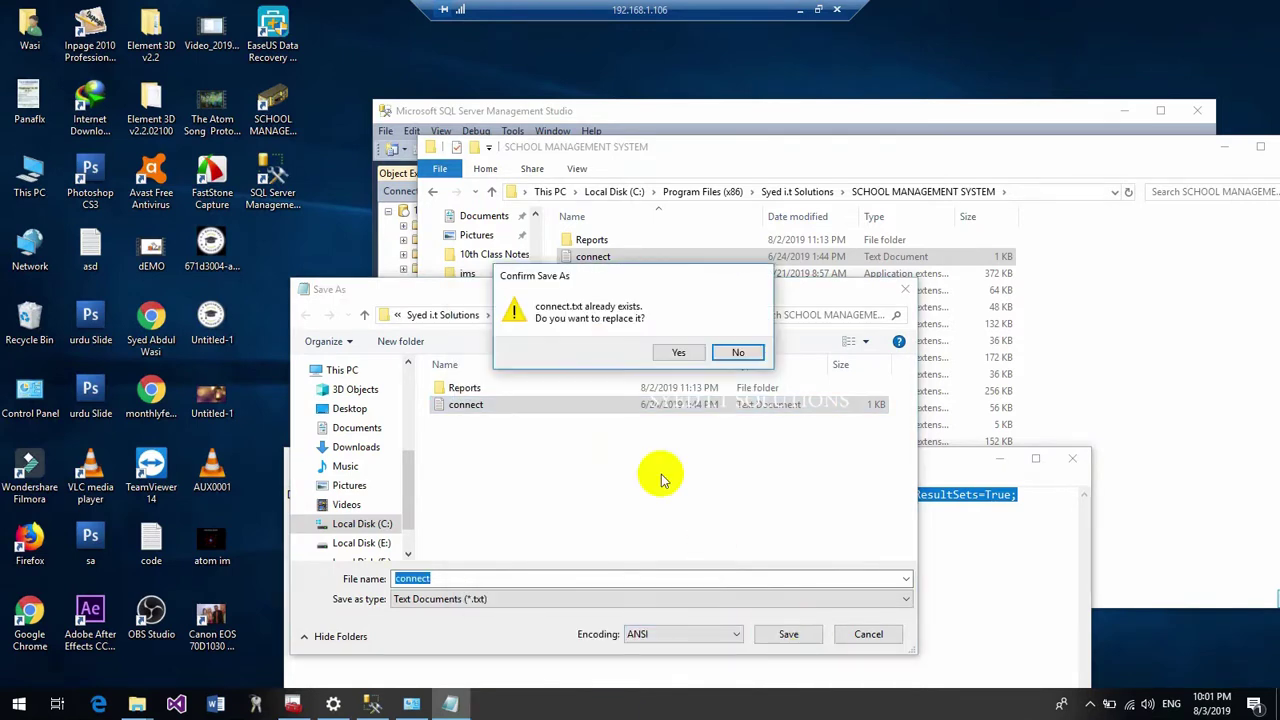
pyautogui.click(672, 352)
pyautogui.click(1100, 457)
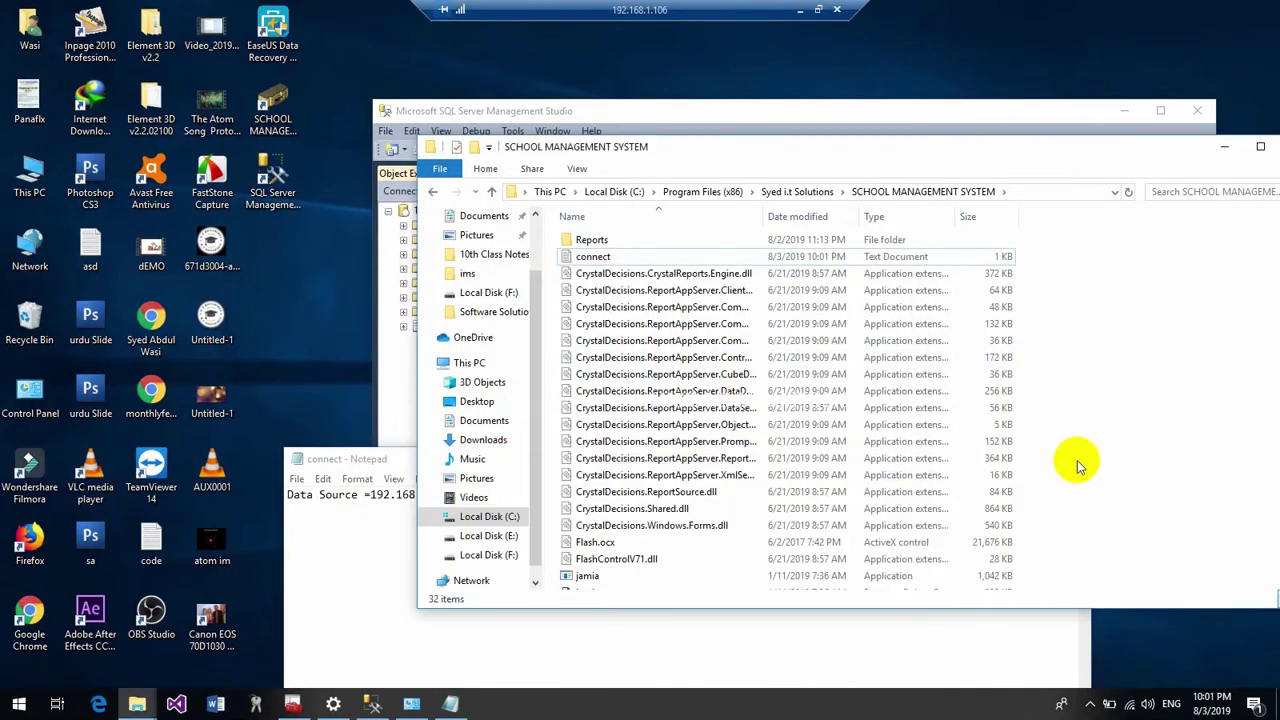
pyautogui.click(958, 634)
# Close Notepad, log into School Management System, and open the Students > Add admission form
pyautogui.click(1062, 462)
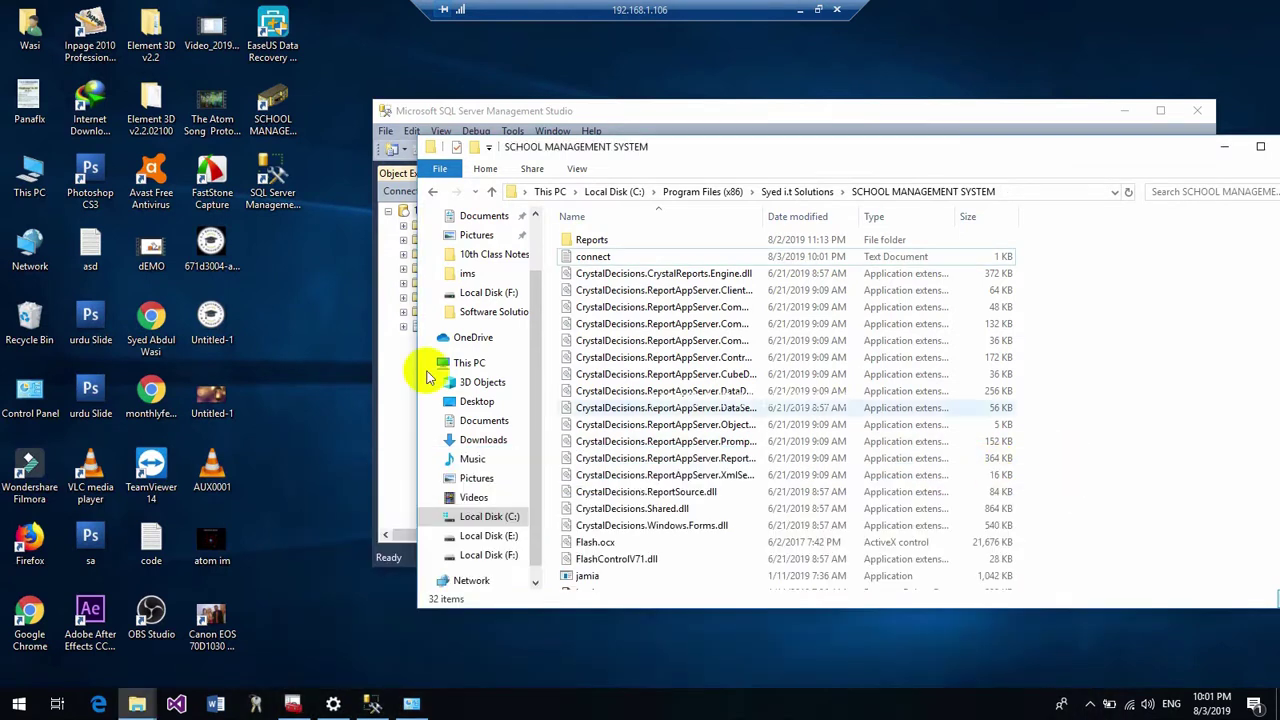
pyautogui.click(273, 108)
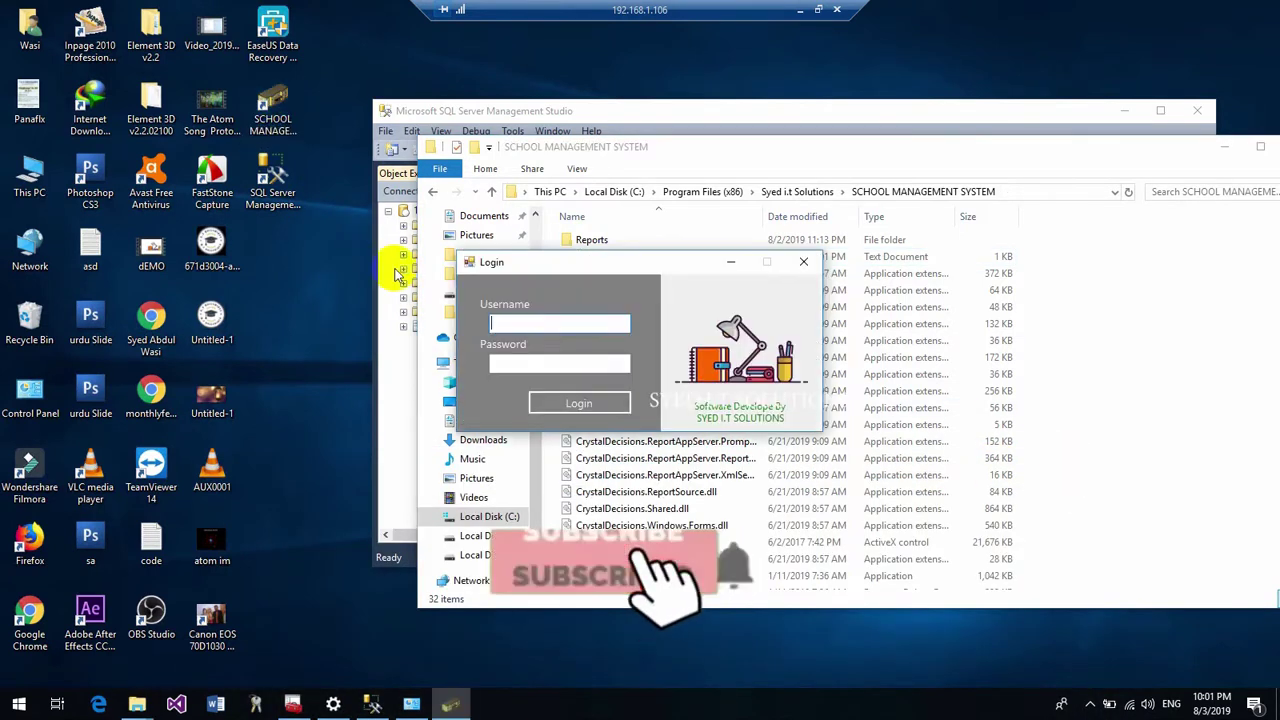
pyautogui.click(530, 363)
pyautogui.write('1234')
pyautogui.press('Return')
pyautogui.click(115, 28)
pyautogui.click(125, 45)
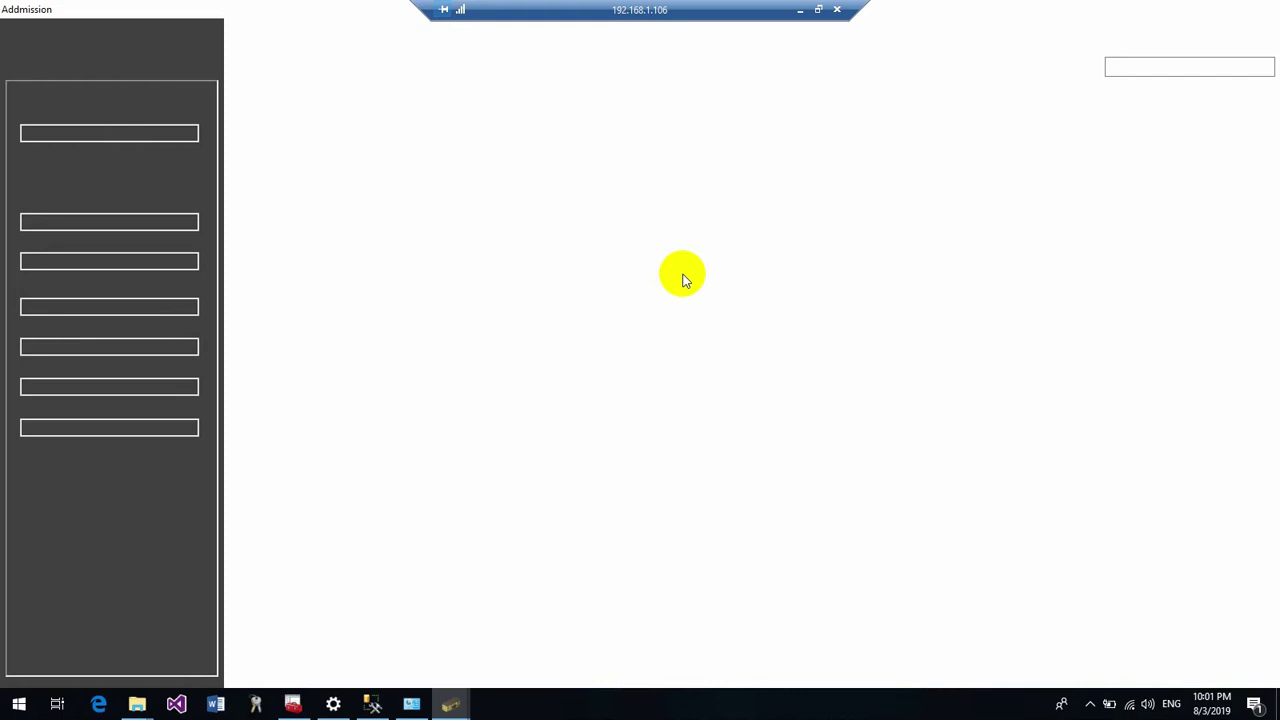
# Reopen the connect file in Notepad and place the caret in the Data Source IP
pyautogui.click(137, 704)
pyautogui.click(268, 650)
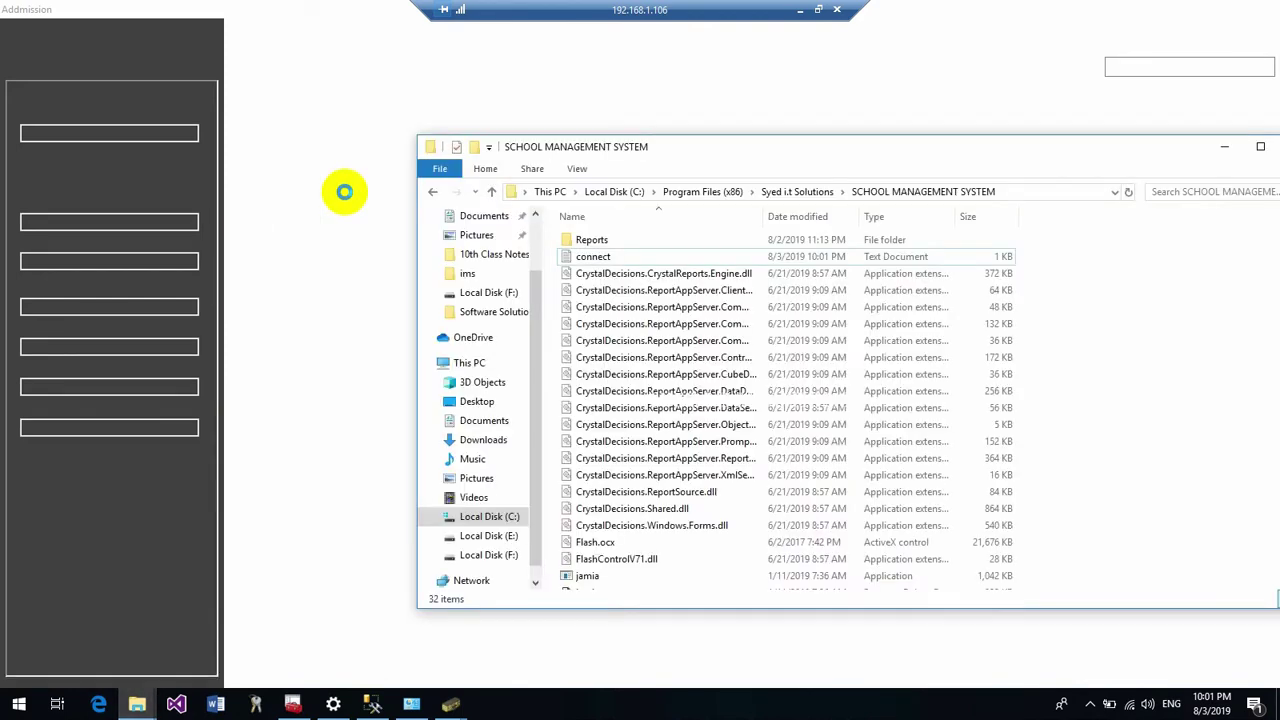
pyautogui.click(588, 257)
pyautogui.doubleClick(588, 257)
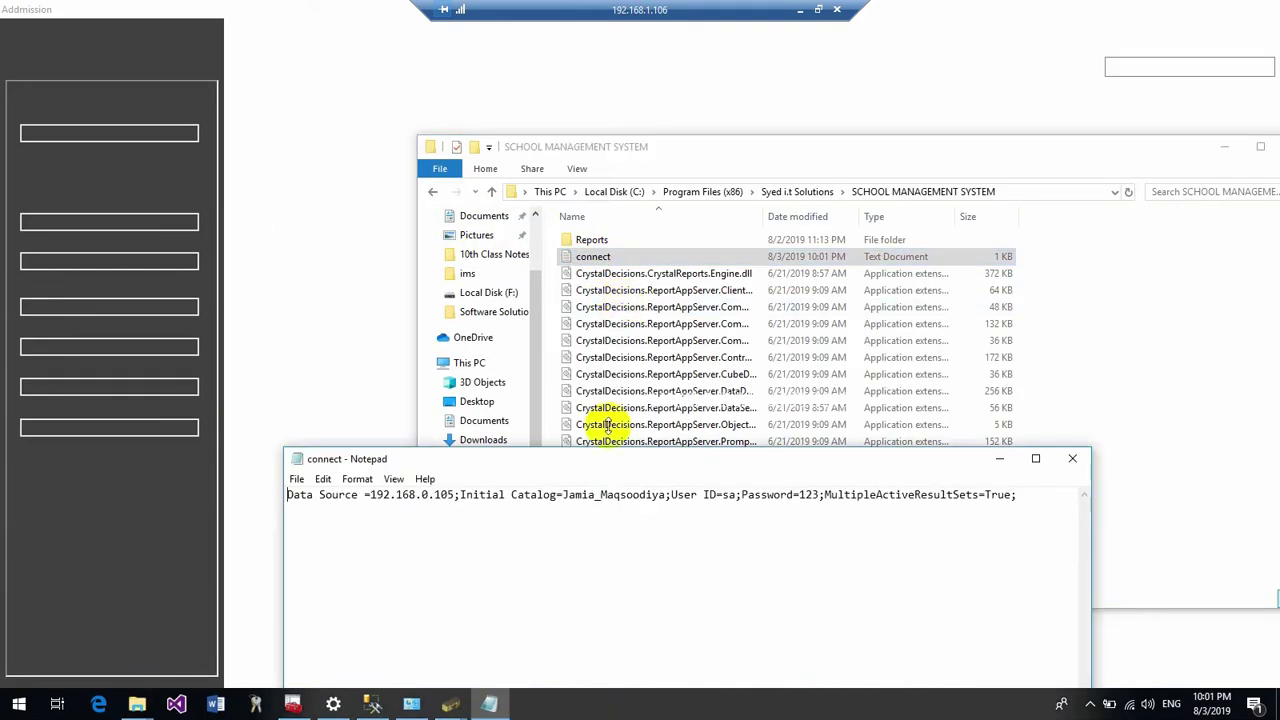
pyautogui.click(432, 505)
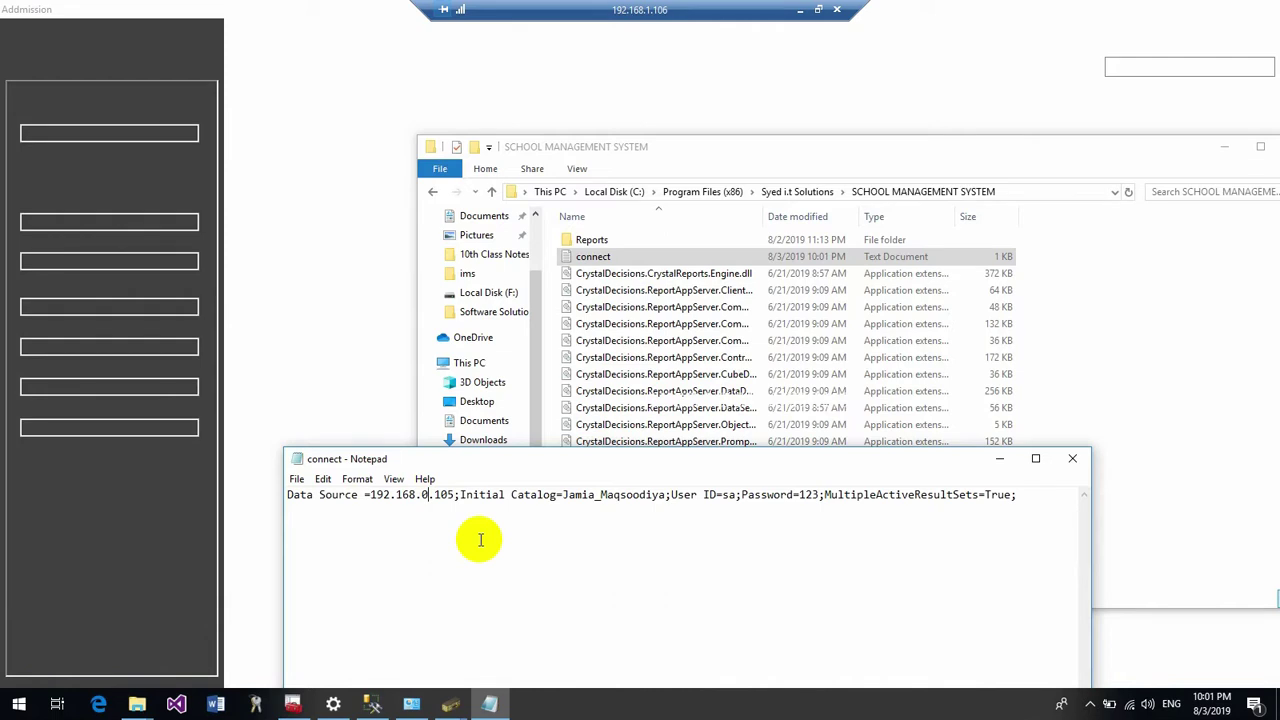
# Verify the server IP locally, then save Data Source as 192.168.1.105 and close Notepad
pyautogui.click(800, 10)
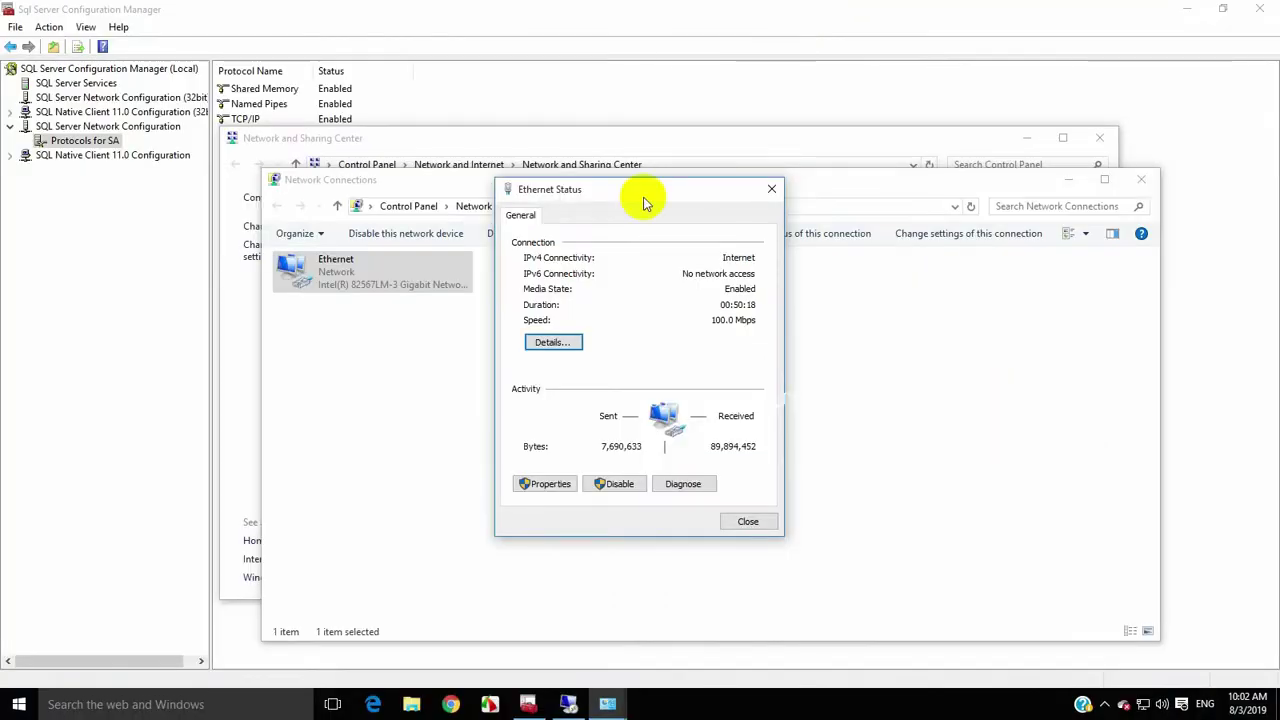
pyautogui.click(553, 342)
pyautogui.click(751, 530)
pyautogui.click(578, 704)
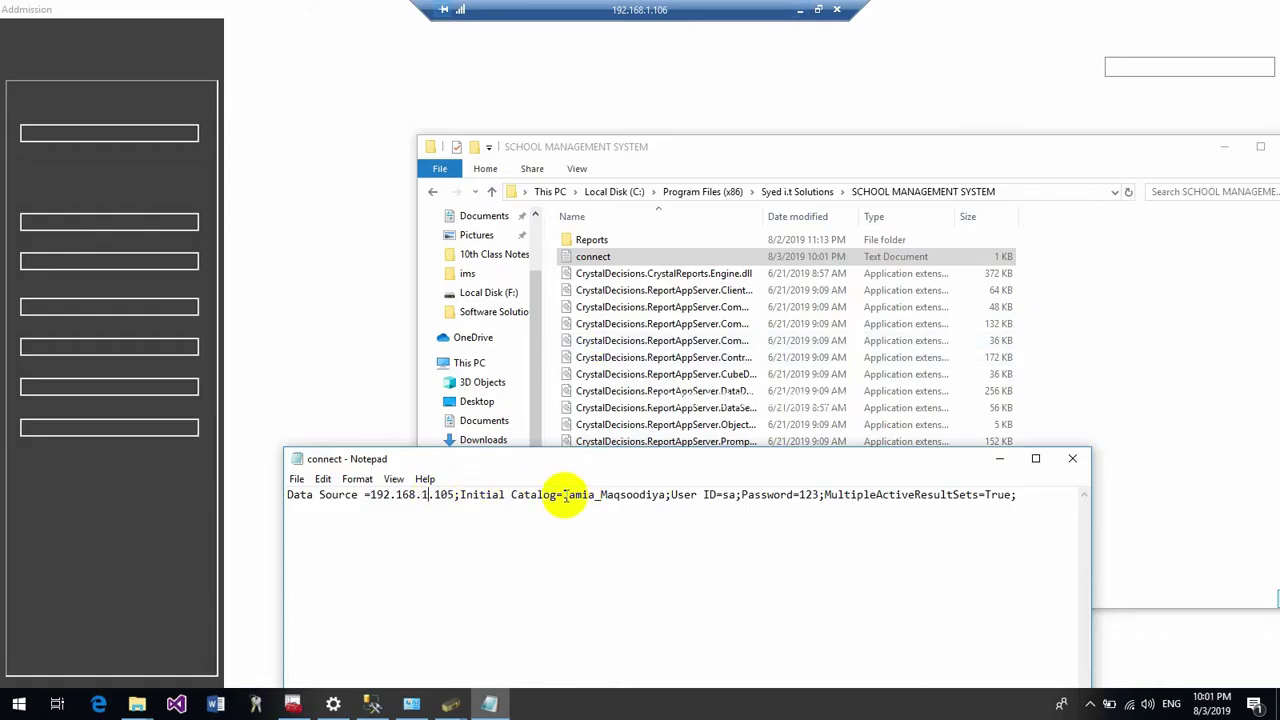
pyautogui.hotkey('ctrl', 's')
pyautogui.click(1070, 460)
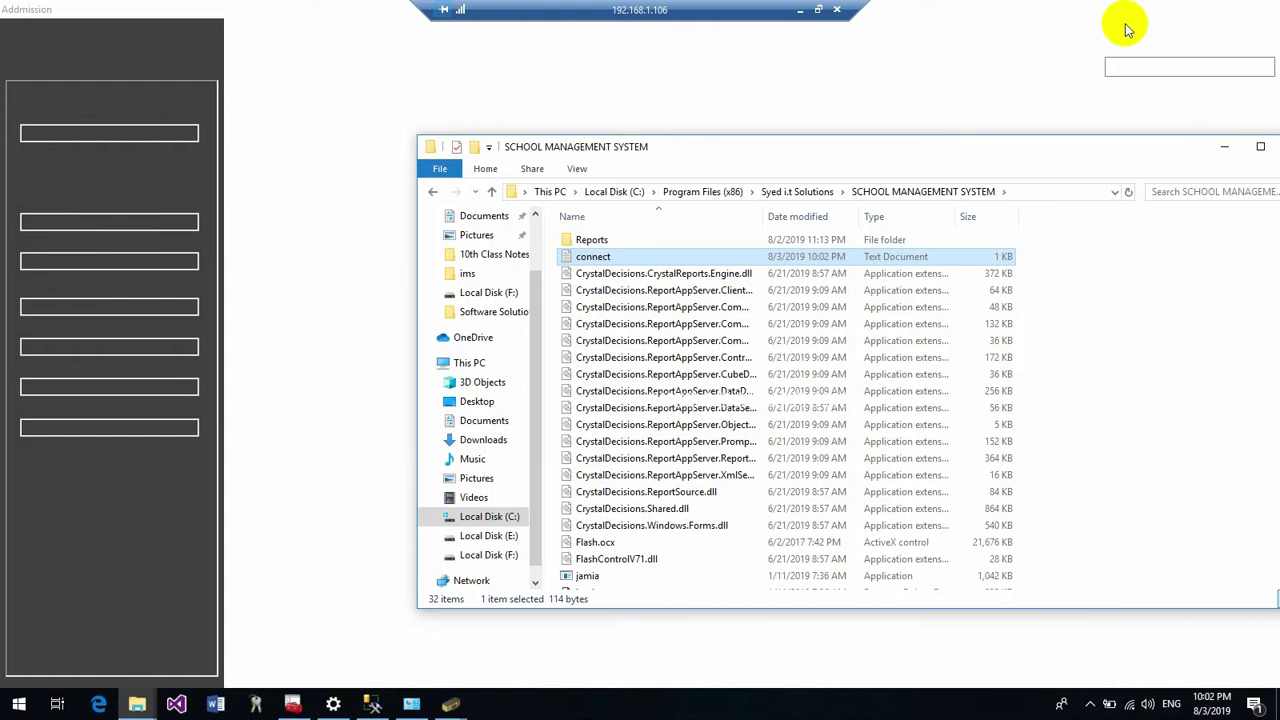
# Open Task Manager, dismiss the SQL Server error 40 exception, and close the crashed app
pyautogui.rightClick(710, 700)
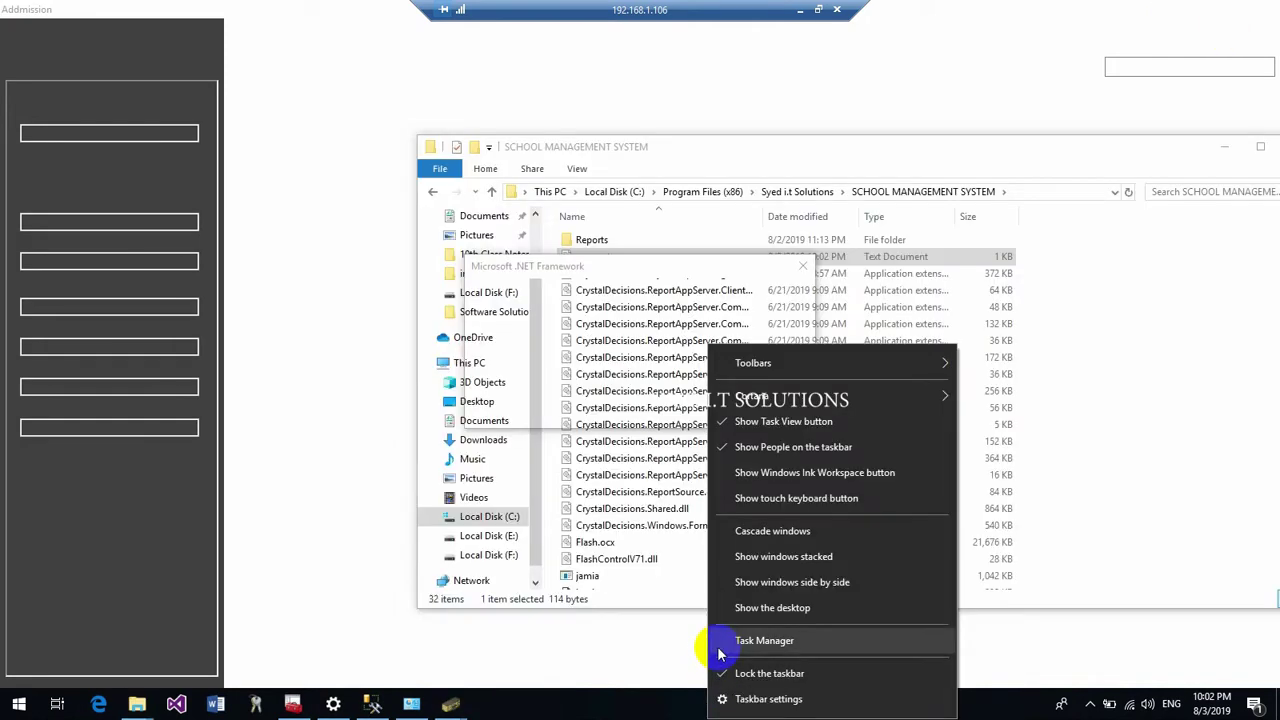
pyautogui.click(757, 425)
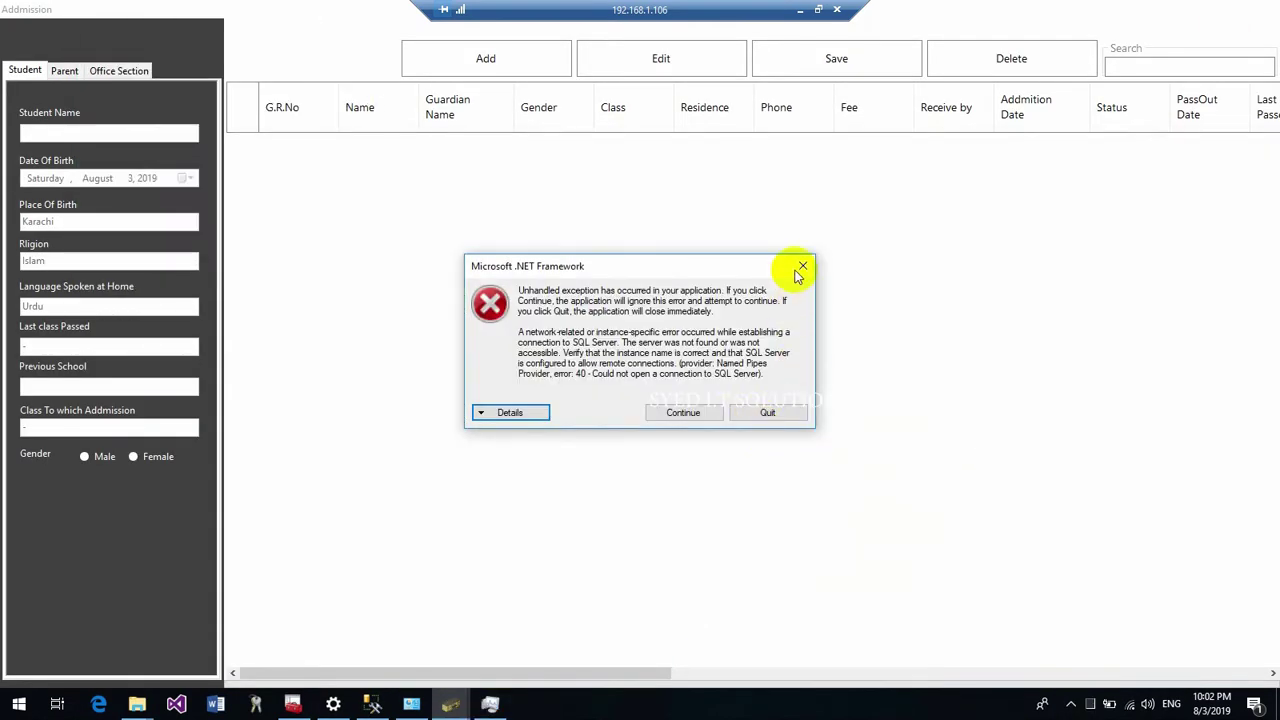
pyautogui.click(802, 267)
pyautogui.click(1265, 8)
pyautogui.click(300, 28)
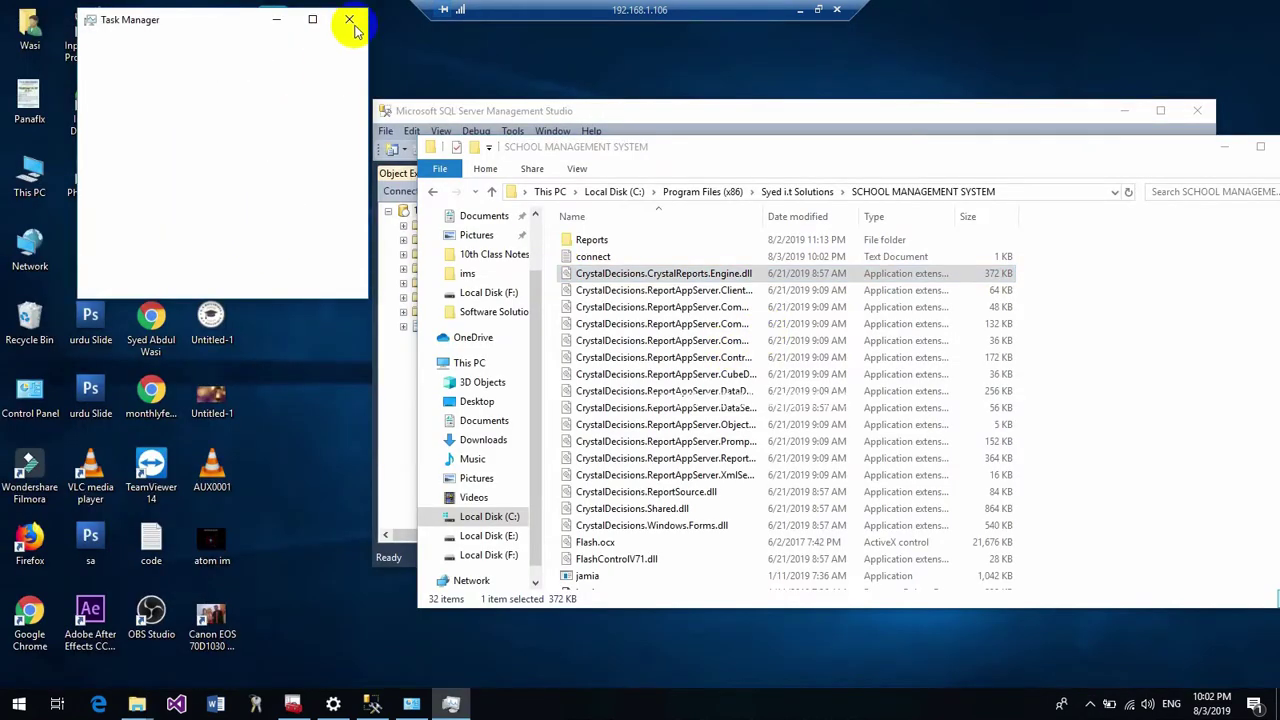
# Relaunch School Management System, log in with the username and password, and open Students > Add admission
pyautogui.click(350, 20)
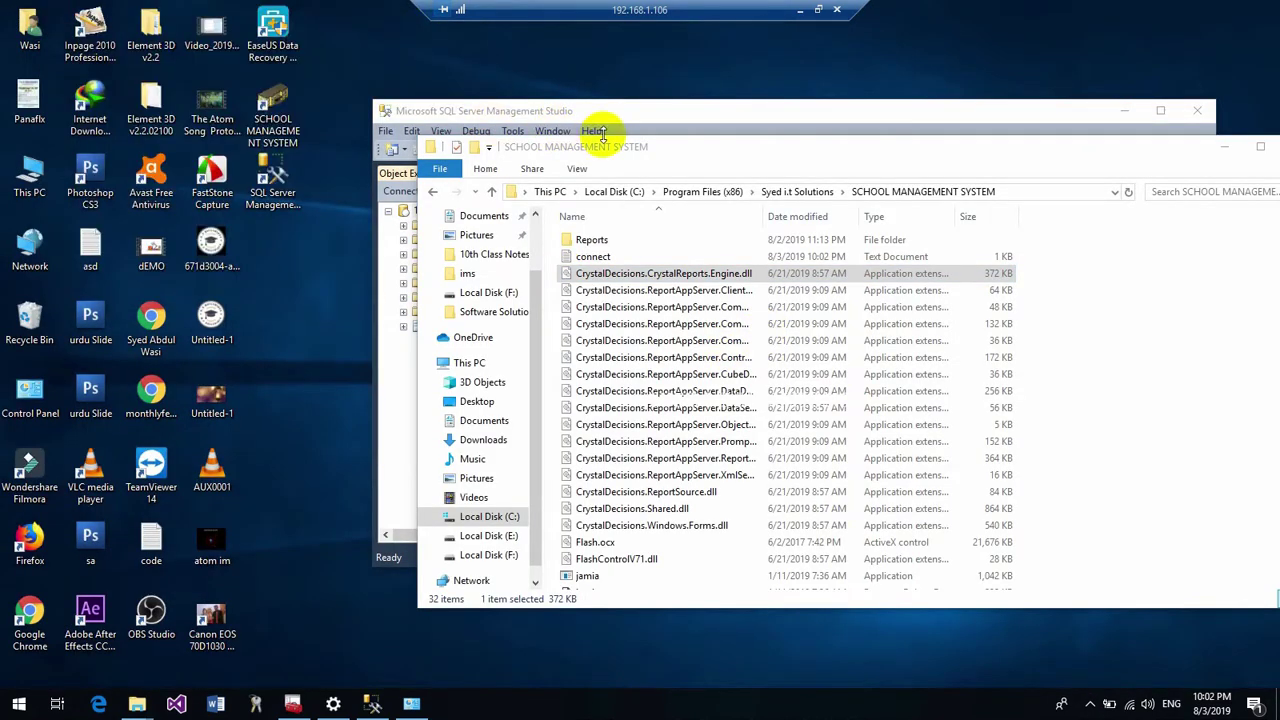
pyautogui.doubleClick(283, 135)
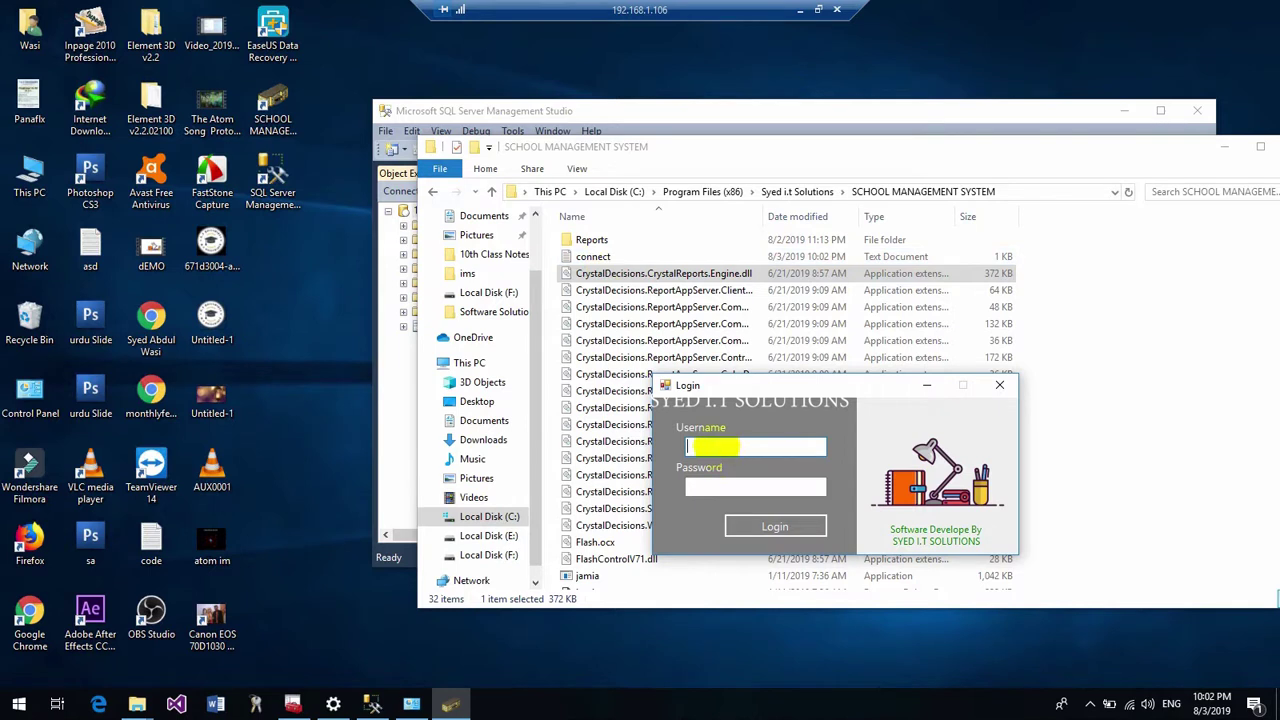
pyautogui.write('wasi')
pyautogui.press('Tab')
pyautogui.write('***')
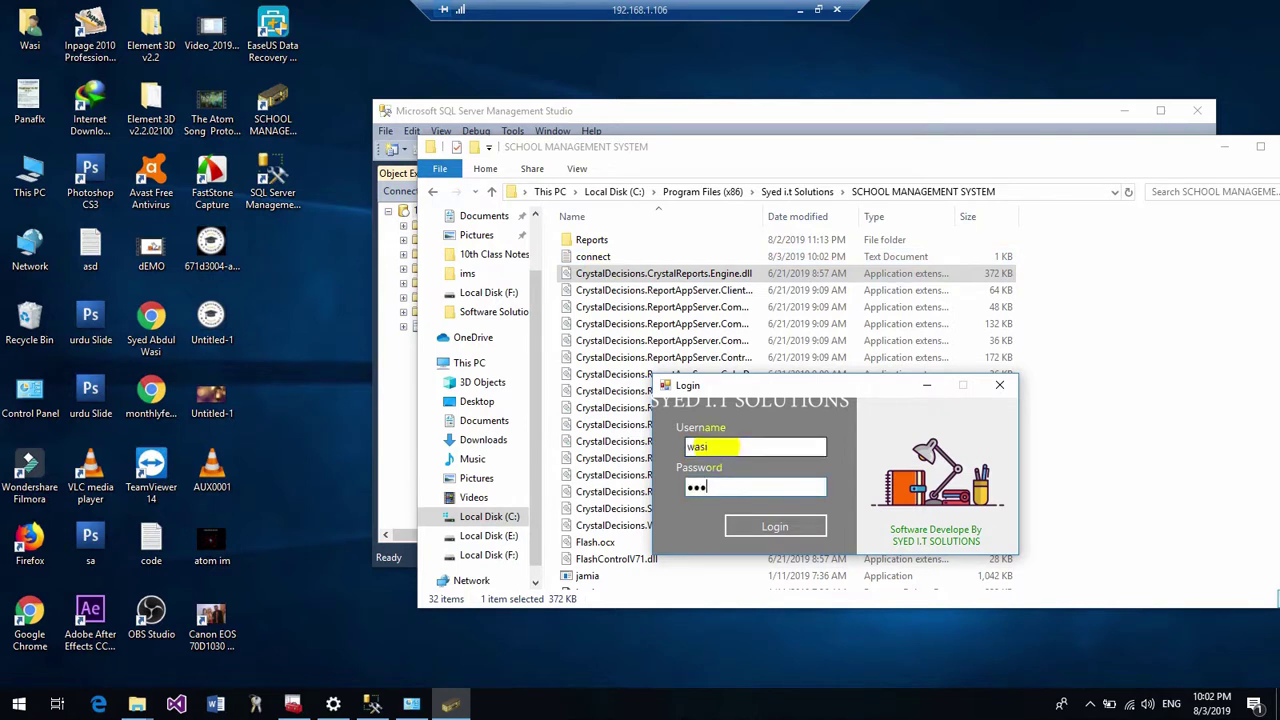
pyautogui.press('Return')
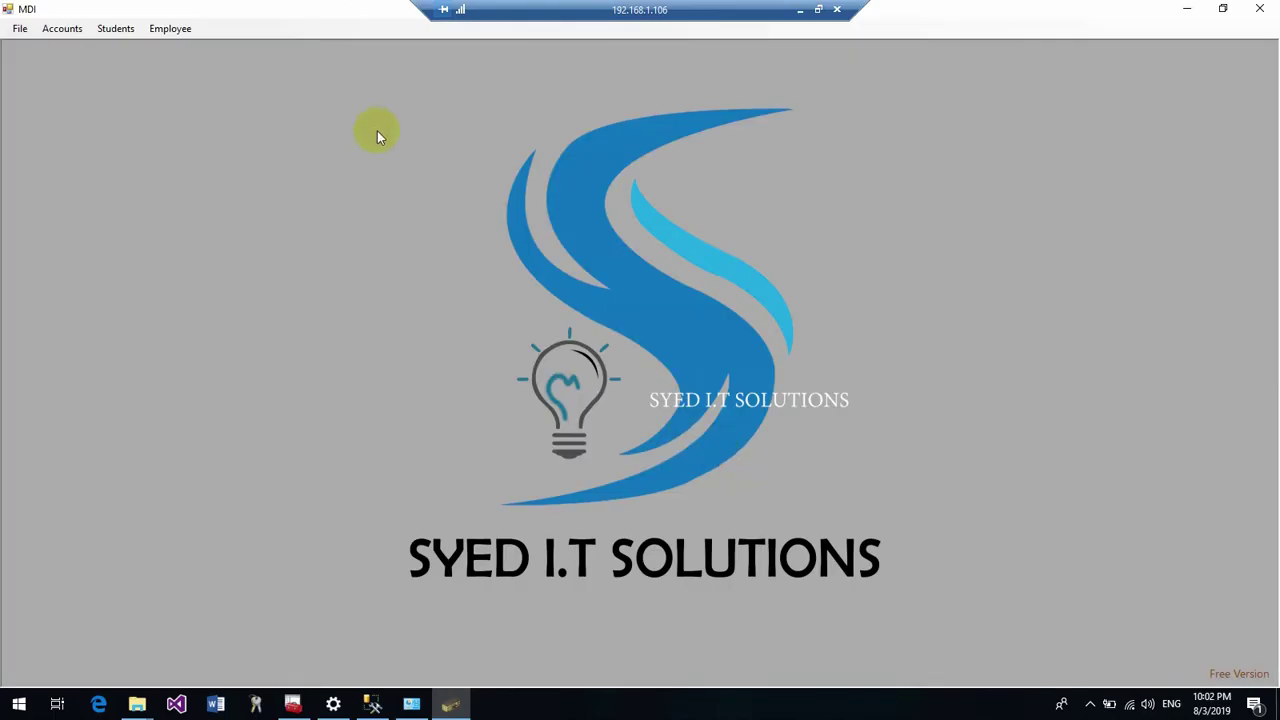
pyautogui.click(115, 29)
pyautogui.click(151, 86)
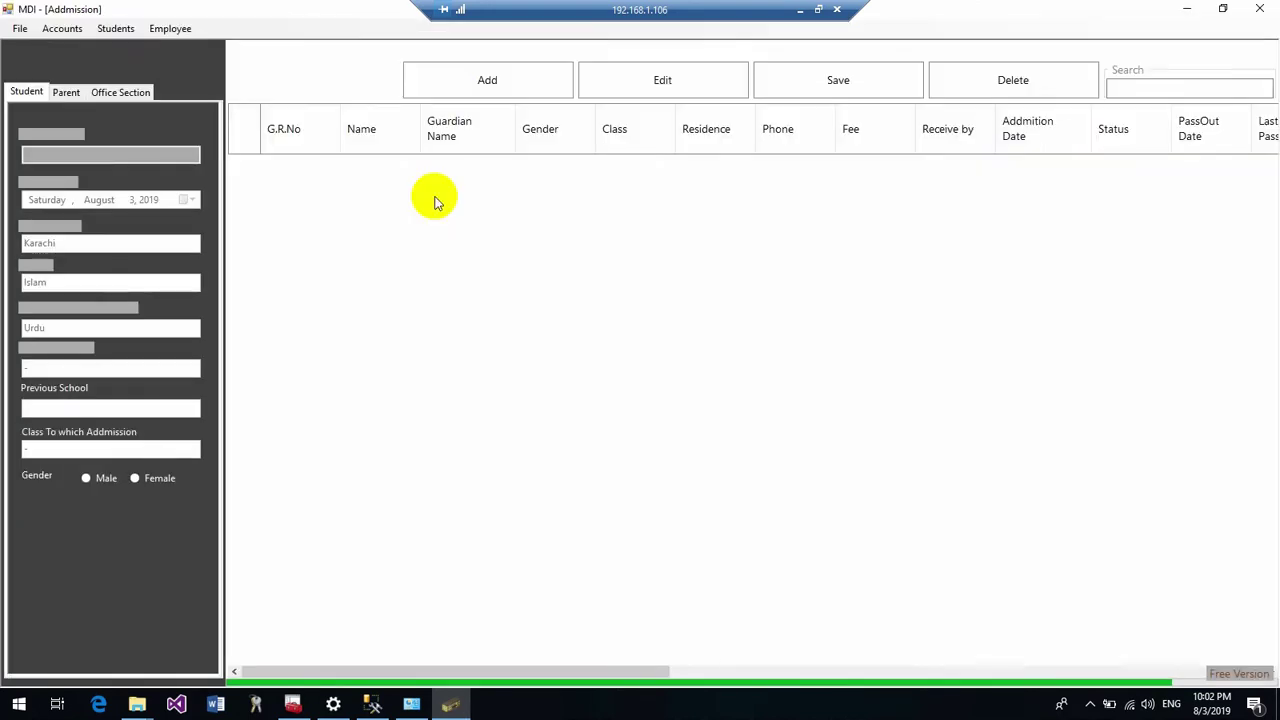
# Window the remote session and open Students Attendance in the remote app with Manual mode
pyautogui.moveTo(530, 12); pyautogui.dragTo(793, 142)
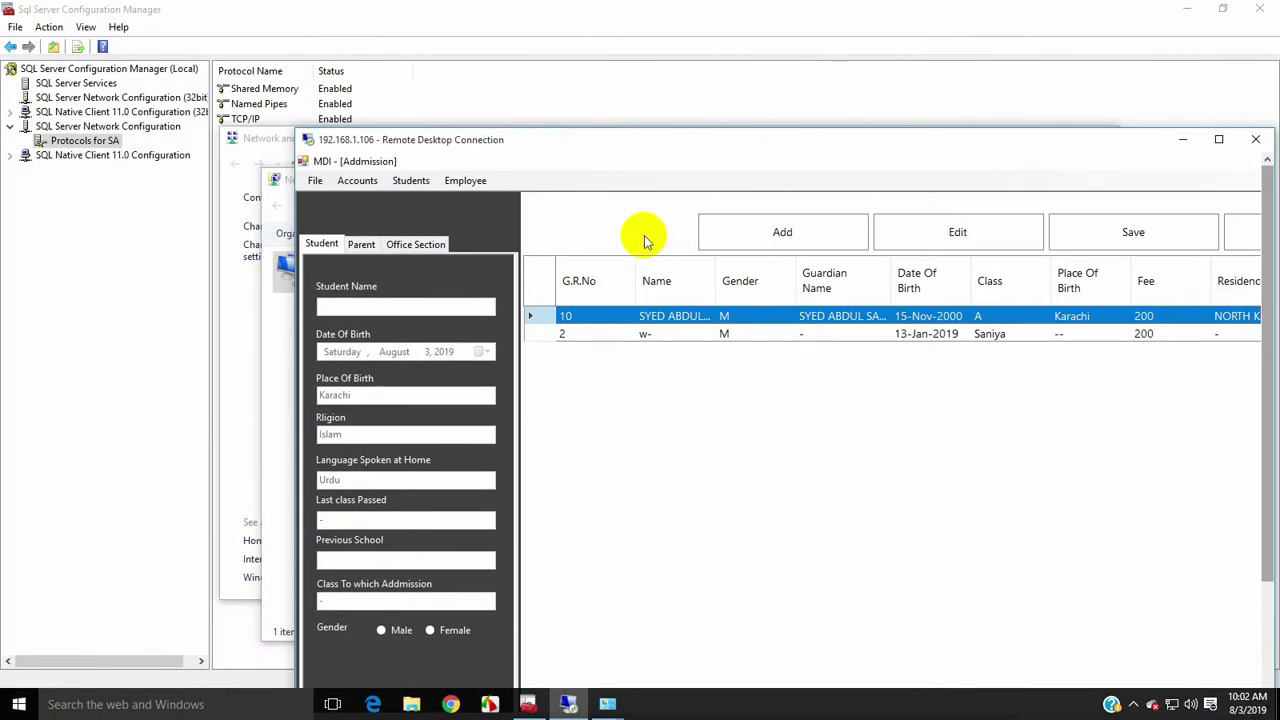
pyautogui.moveTo(423, 143); pyautogui.dragTo(427, 114)
pyautogui.click(418, 151)
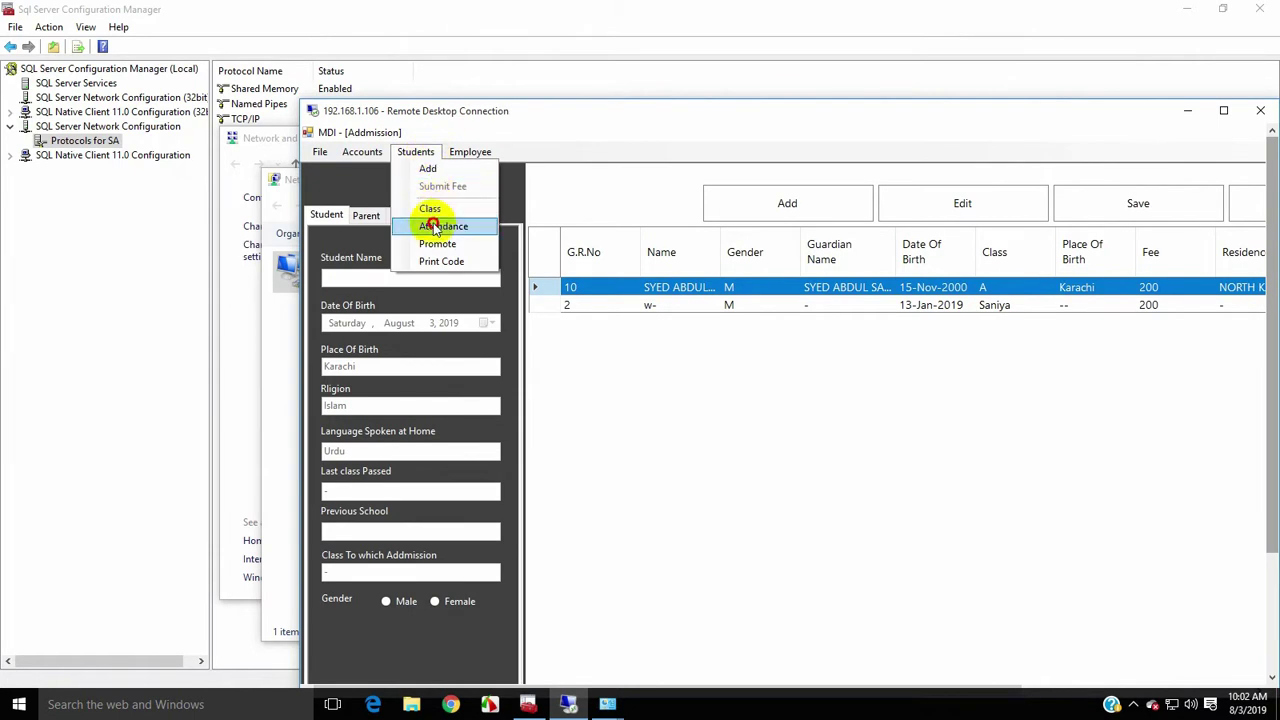
pyautogui.click(437, 226)
pyautogui.click(474, 239)
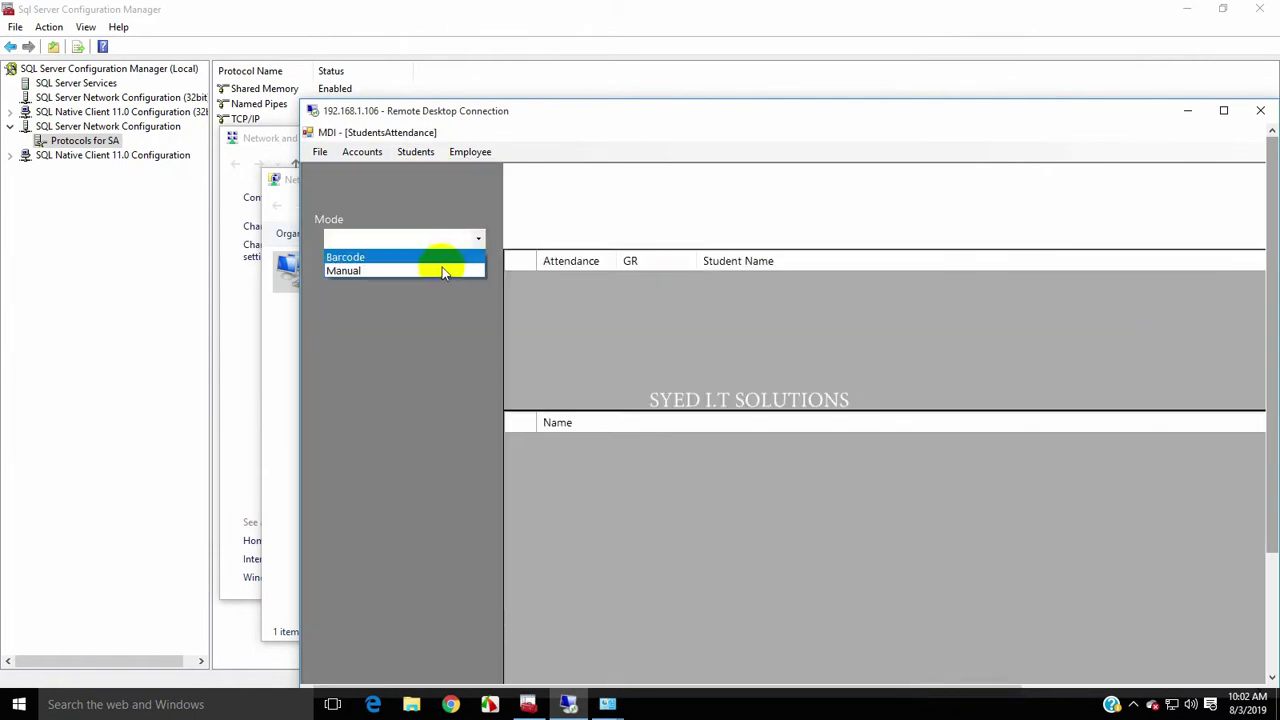
pyautogui.click(439, 270)
# Close the attendance form, cancel the disconnect, maximize the remote session, and set the sheet Year to 2019
pyautogui.moveTo(549, 127); pyautogui.dragTo(280, 81)
pyautogui.moveTo(745, 650); pyautogui.dragTo(905, 657)
pyautogui.click(982, 170)
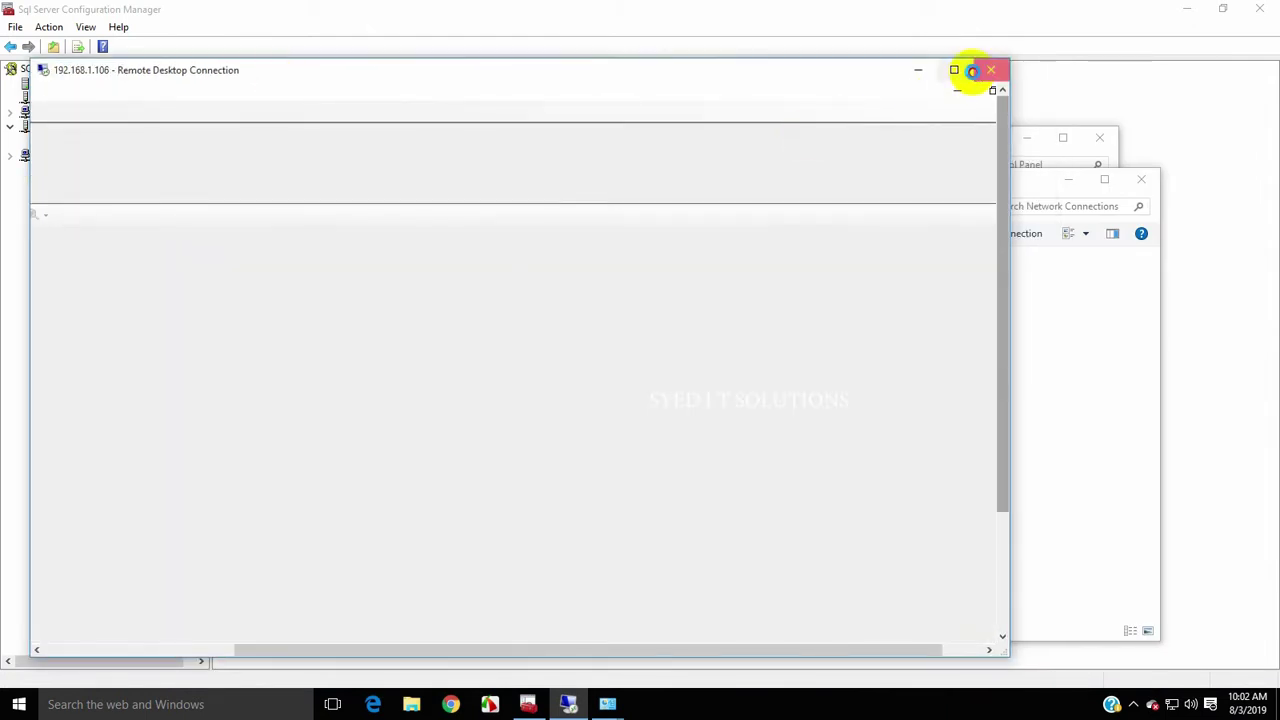
pyautogui.click(988, 70)
pyautogui.click(626, 384)
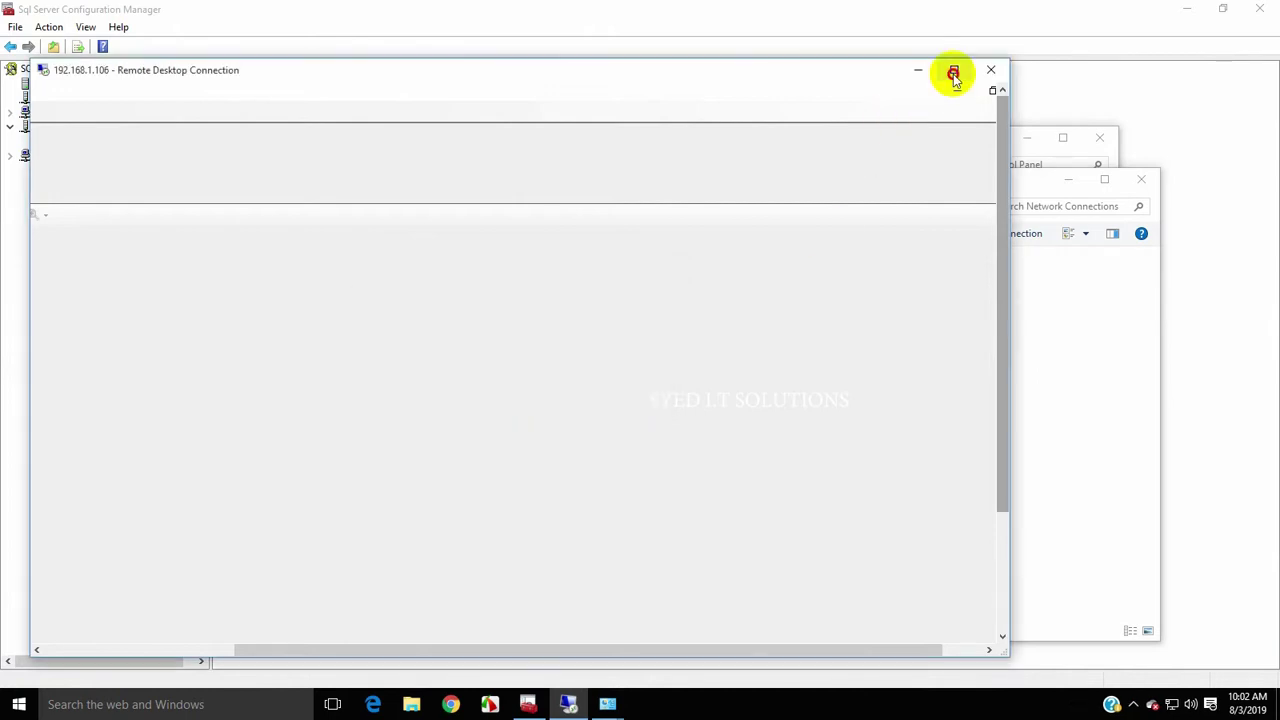
pyautogui.click(954, 69)
pyautogui.click(141, 134)
pyautogui.click(134, 146)
pyautogui.click(140, 172)
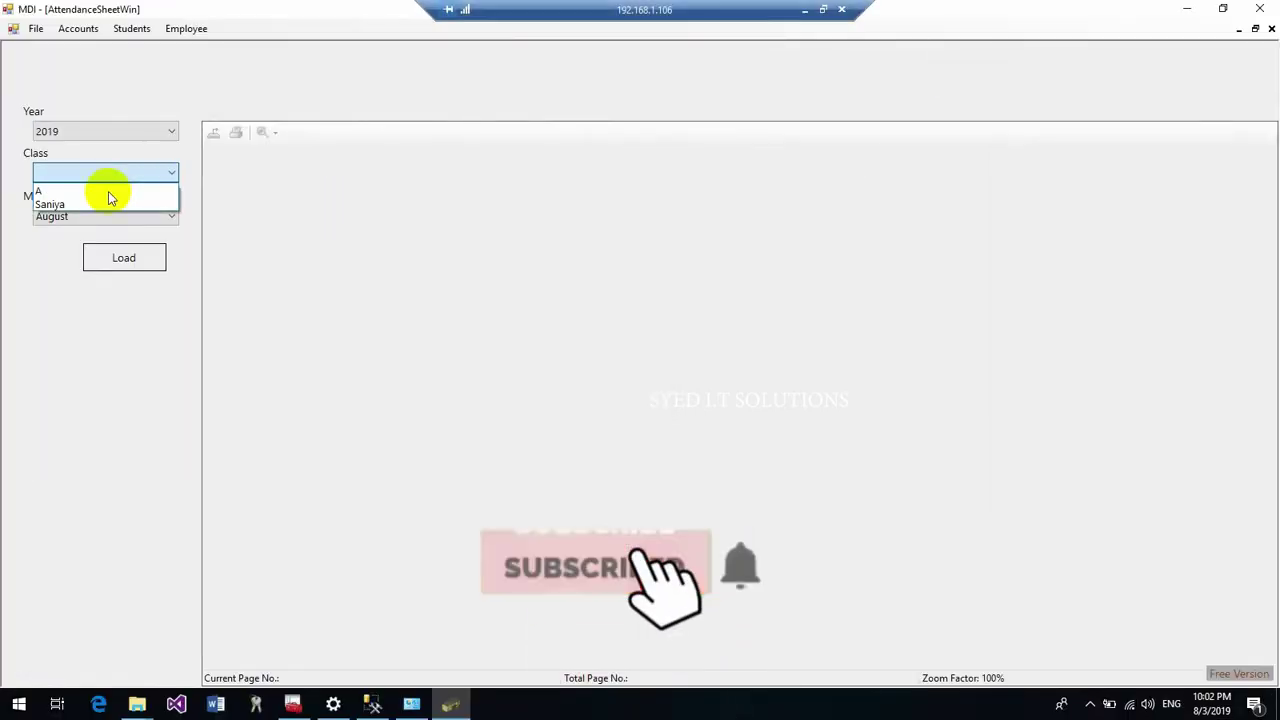
# Load the remote attendance sheet for Class A, then minimize the remote session
pyautogui.click(106, 191)
pyautogui.click(124, 258)
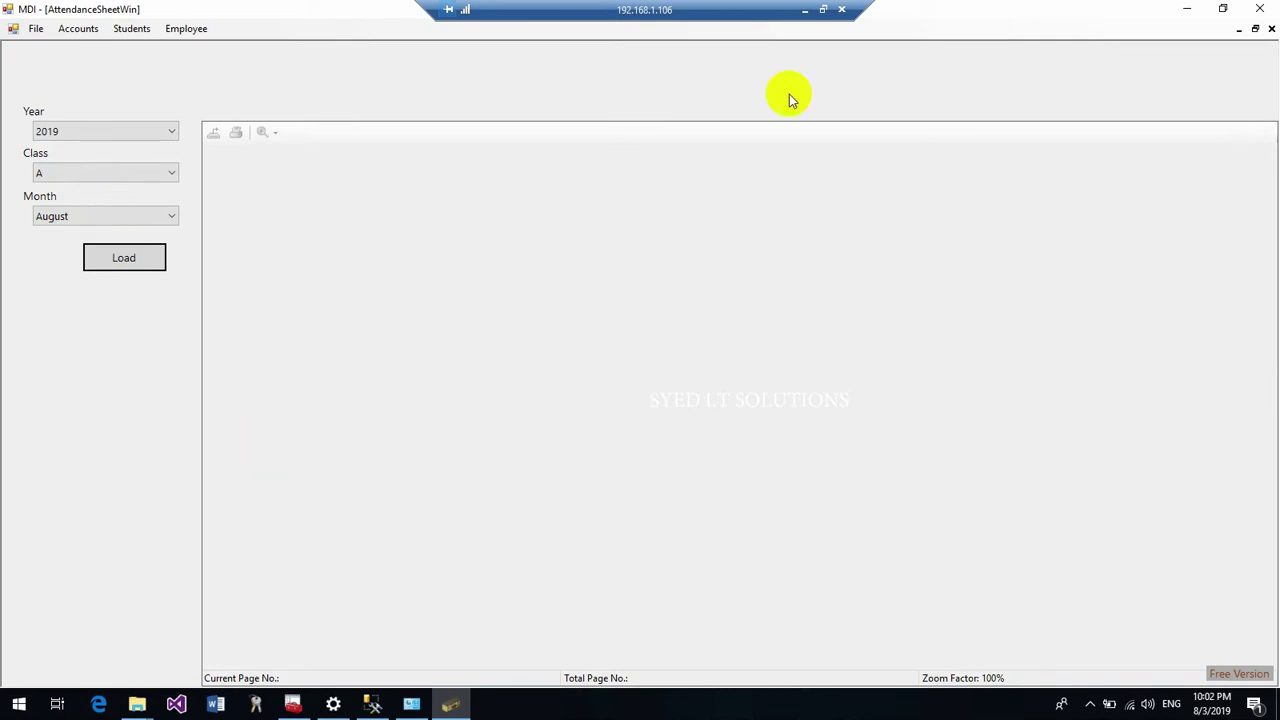
pyautogui.click(805, 9)
# Close the Ethernet Status, Network Connections and Network and Sharing Center windows, and minimize Configuration Manager
pyautogui.click(748, 521)
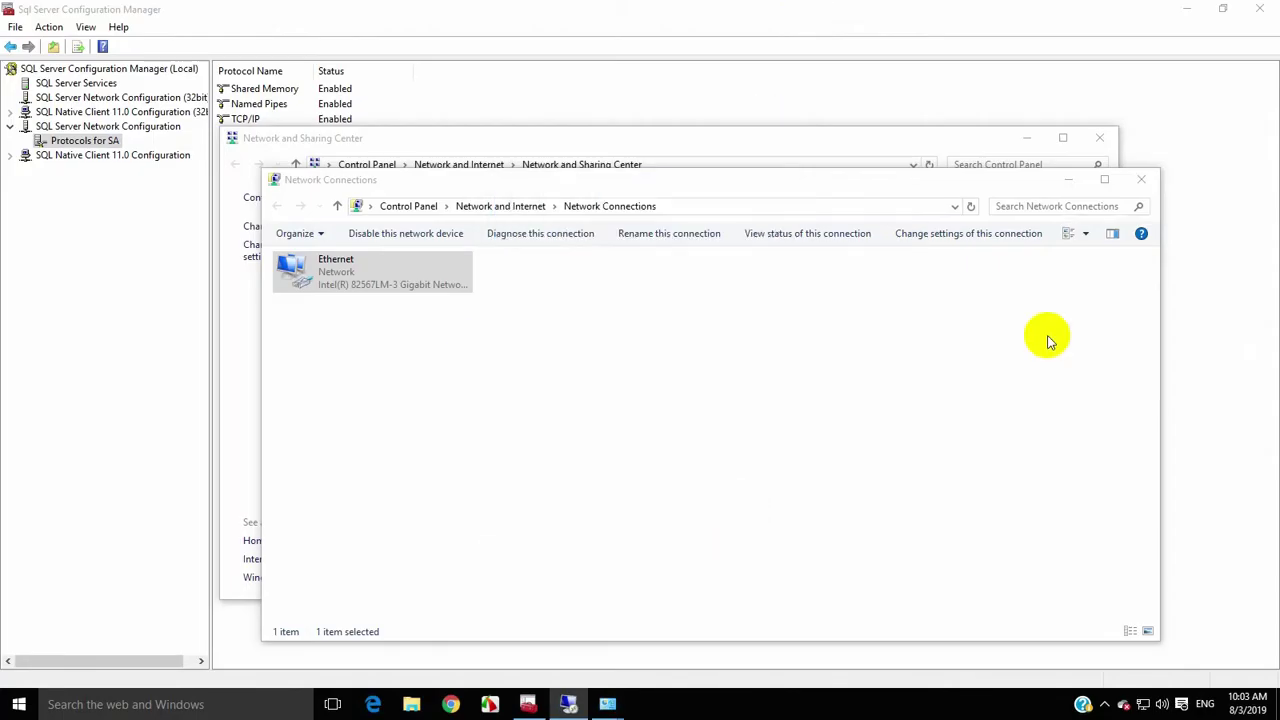
pyautogui.click(1141, 179)
pyautogui.doubleClick(1088, 143)
pyautogui.click(1260, 9)
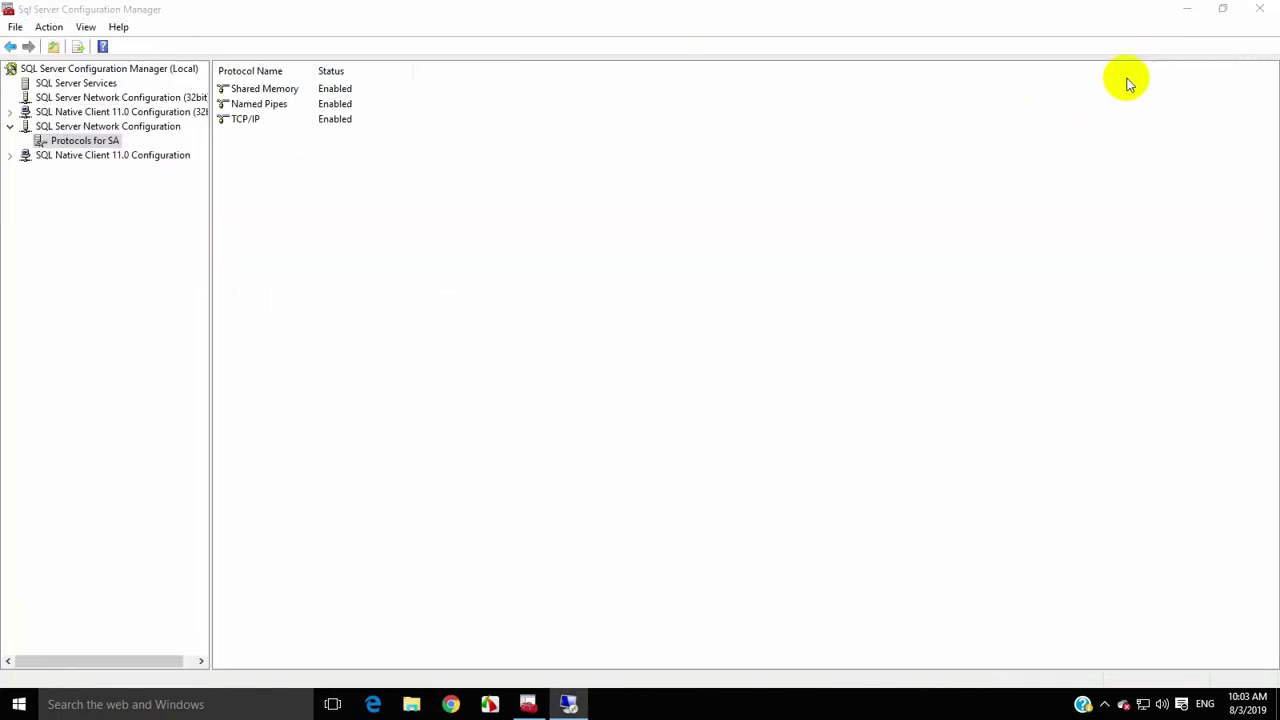
pyautogui.click(1187, 9)
# Launch the local School Management System, log in, and open the Students menu
pyautogui.click(820, 40)
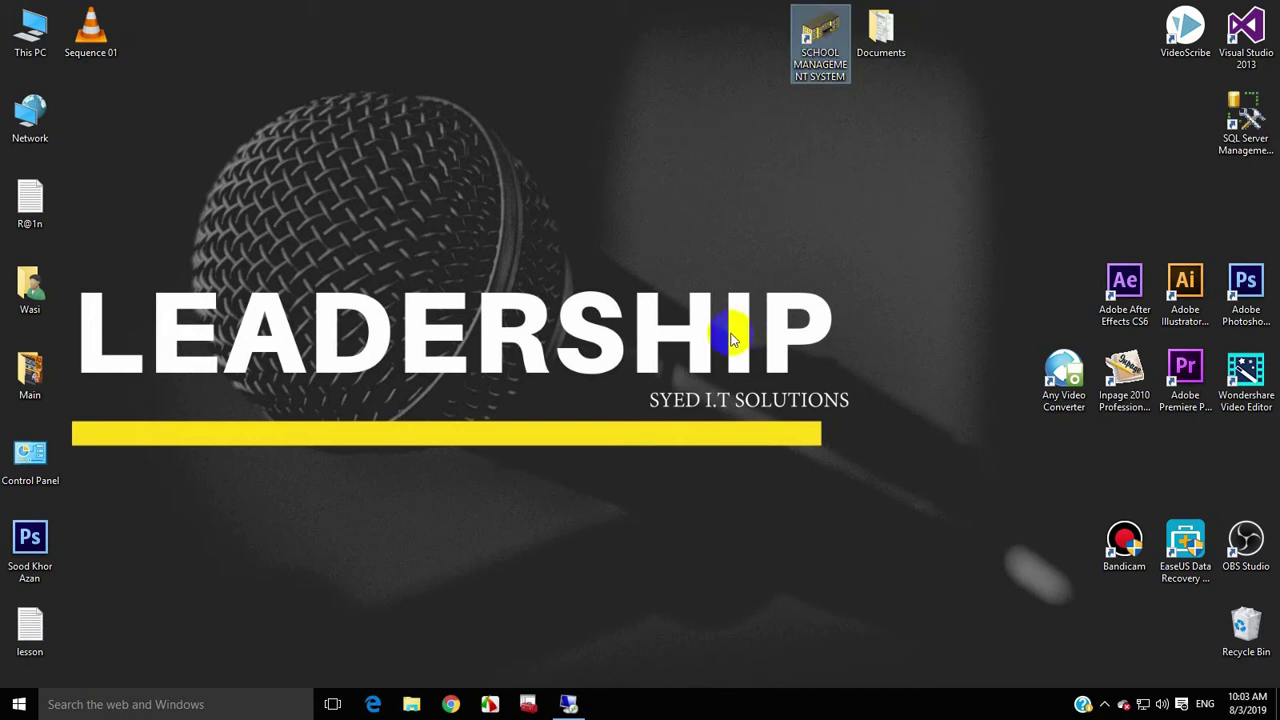
pyautogui.write('wasi')
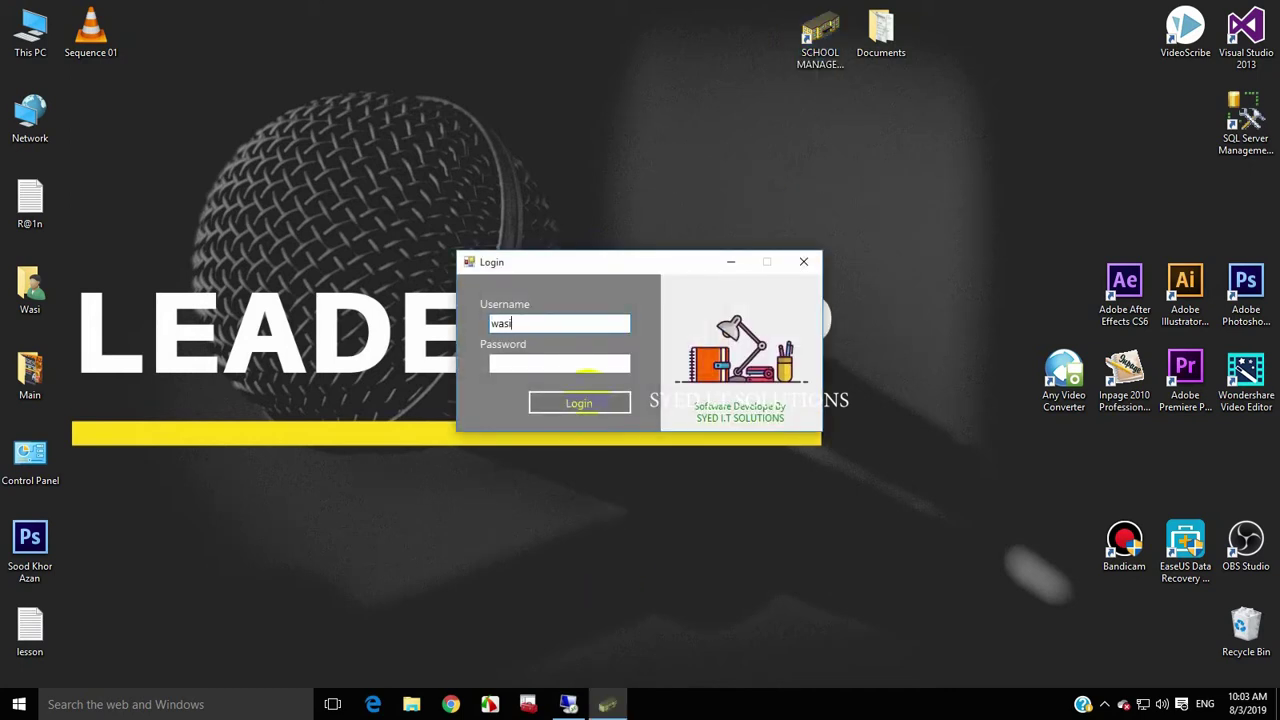
pyautogui.click(587, 396)
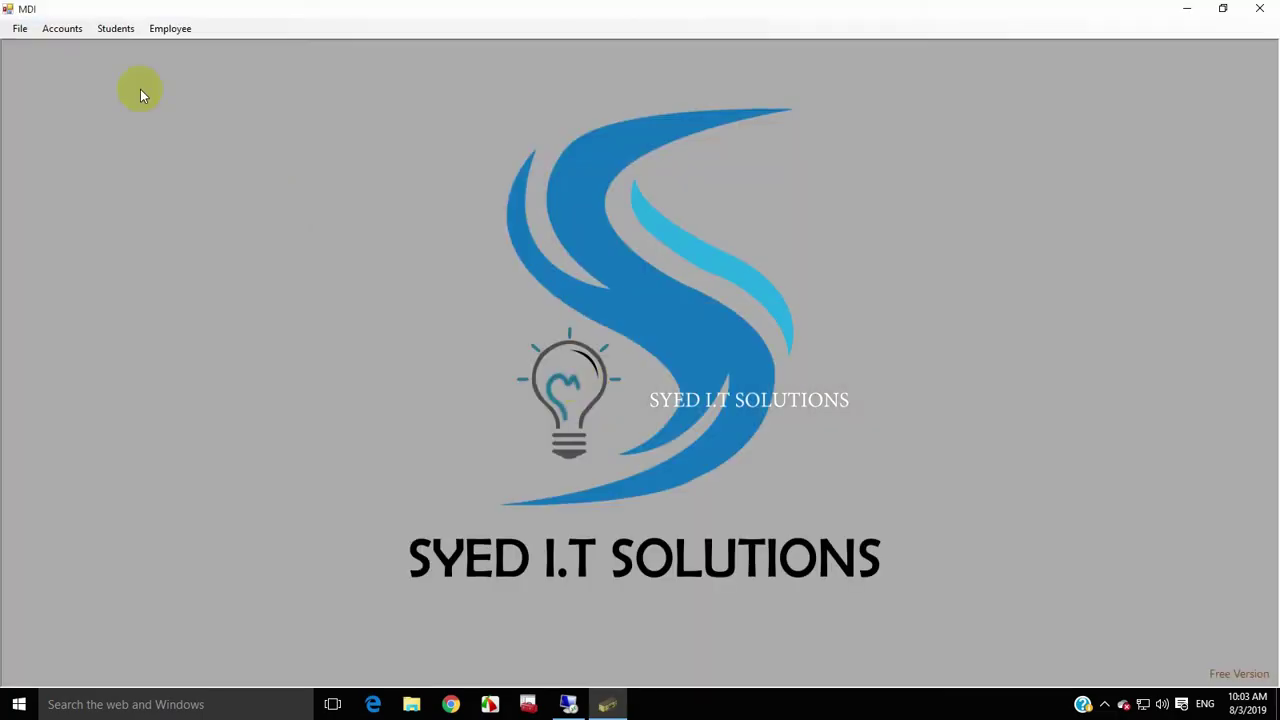
pyautogui.click(115, 28)
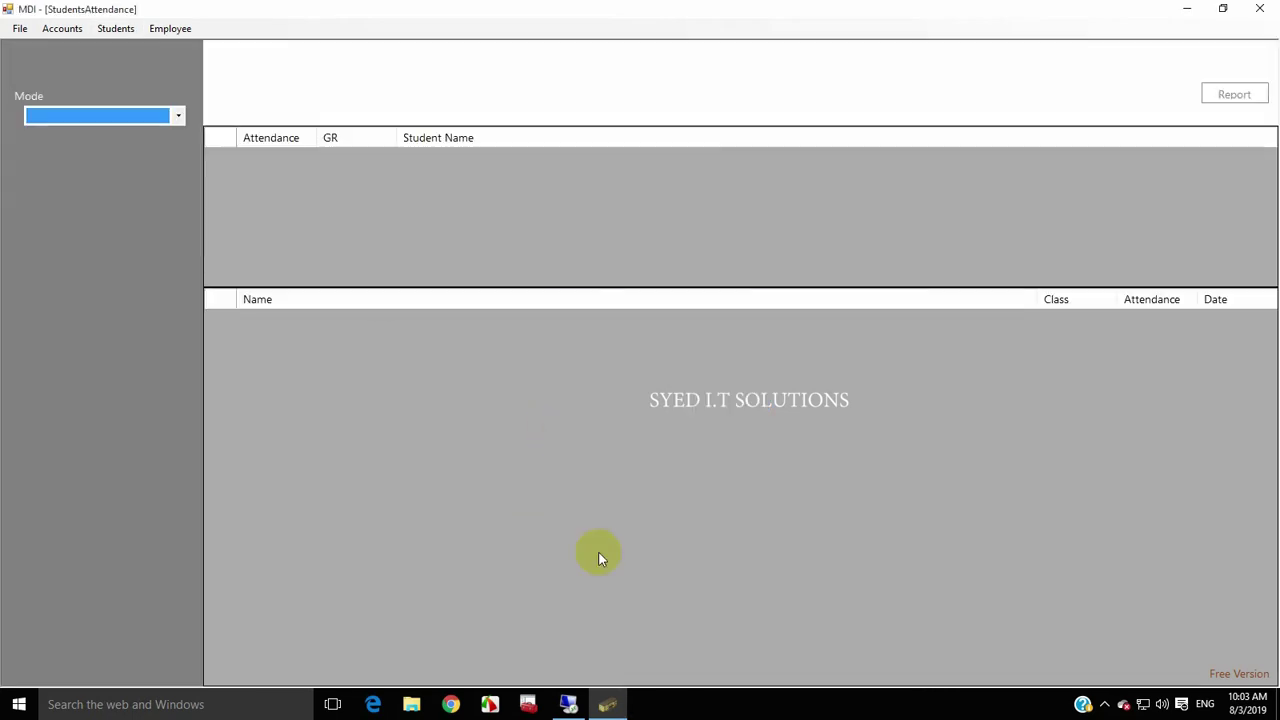
# Switch to the remote session and open the empty Students Attendance form there
pyautogui.click(570, 704)
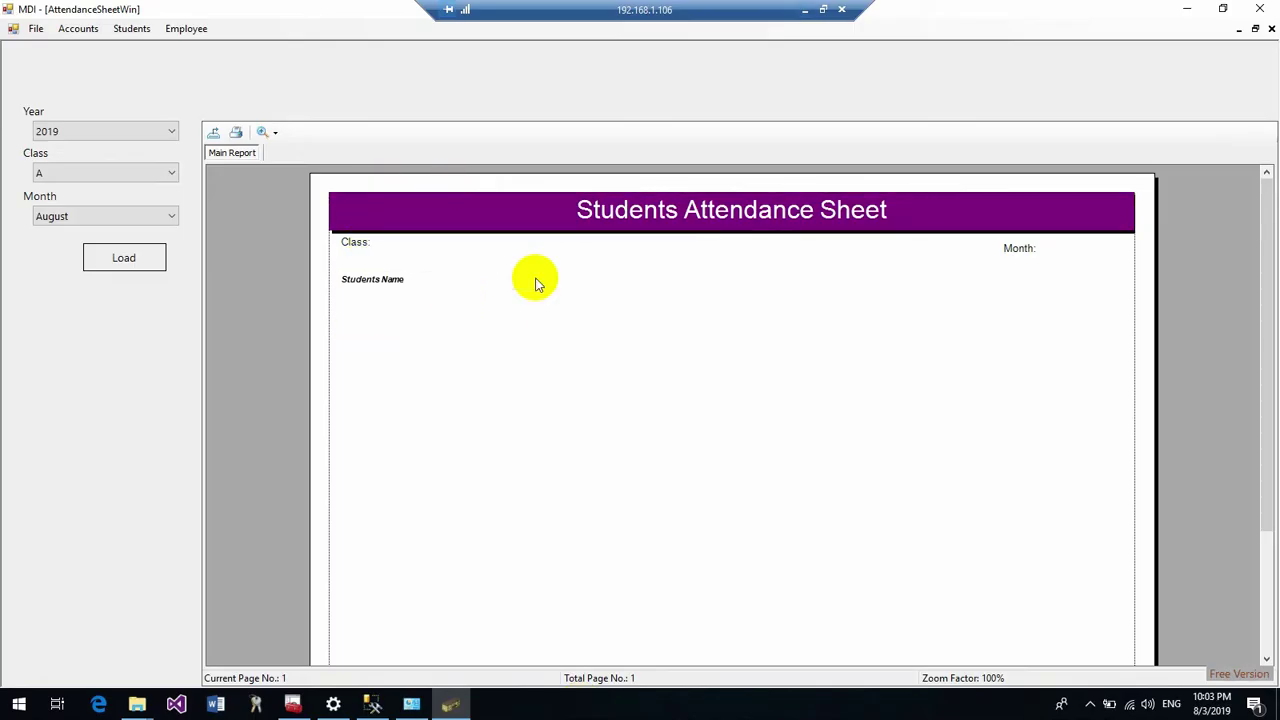
pyautogui.click(131, 28)
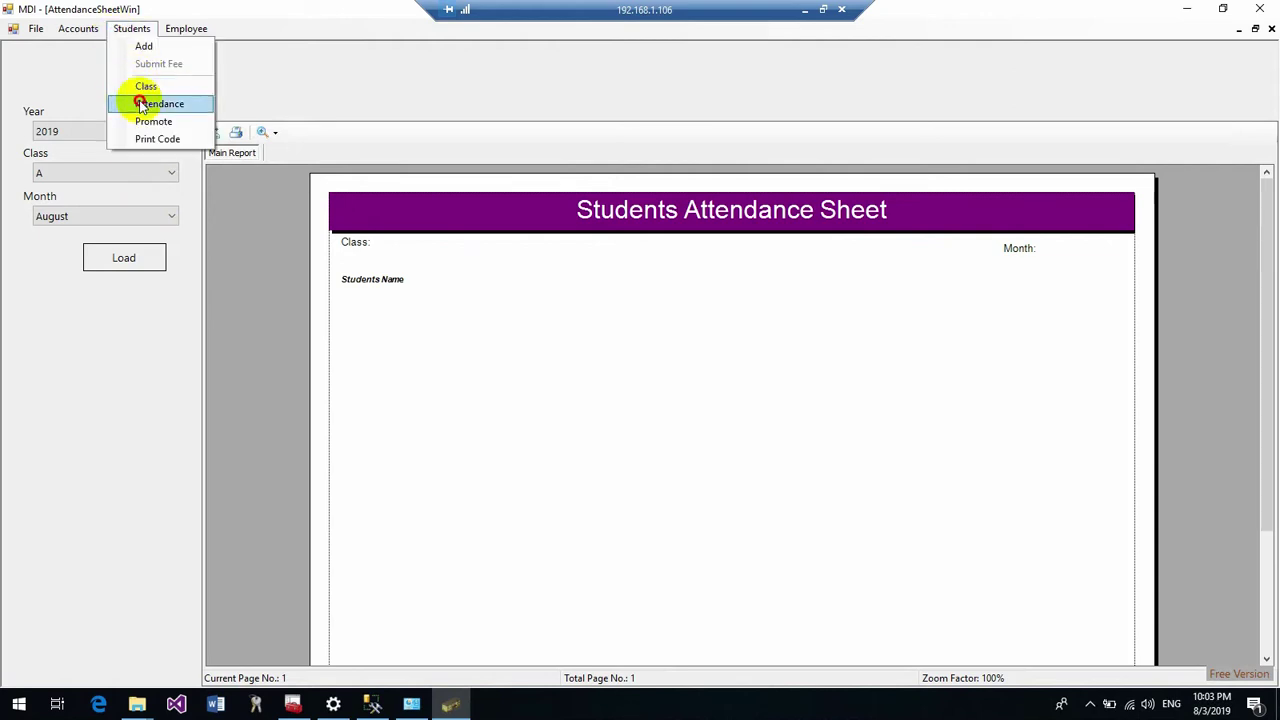
pyautogui.click(145, 103)
pyautogui.click(155, 120)
pyautogui.click(147, 126)
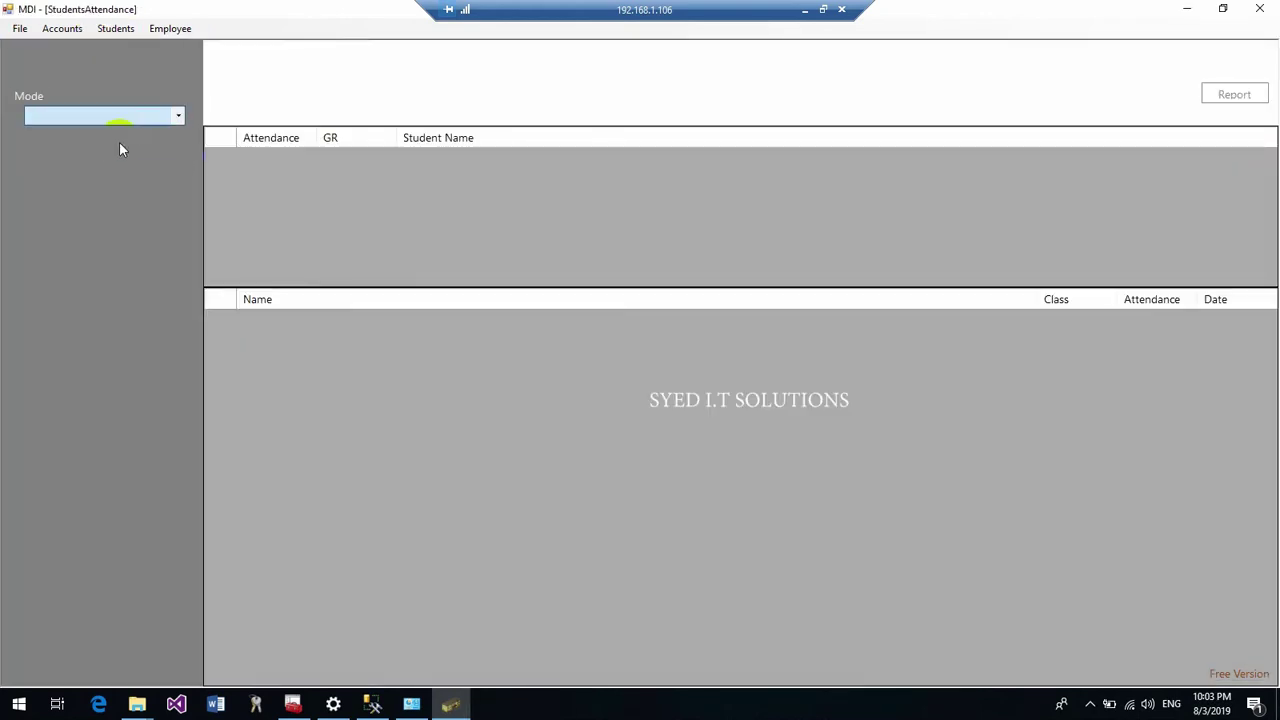
# Mark all Class A students present for 03-Aug-2019 in Manual mode, batch 2019
pyautogui.click(86, 200)
pyautogui.click(84, 212)
pyautogui.click(81, 240)
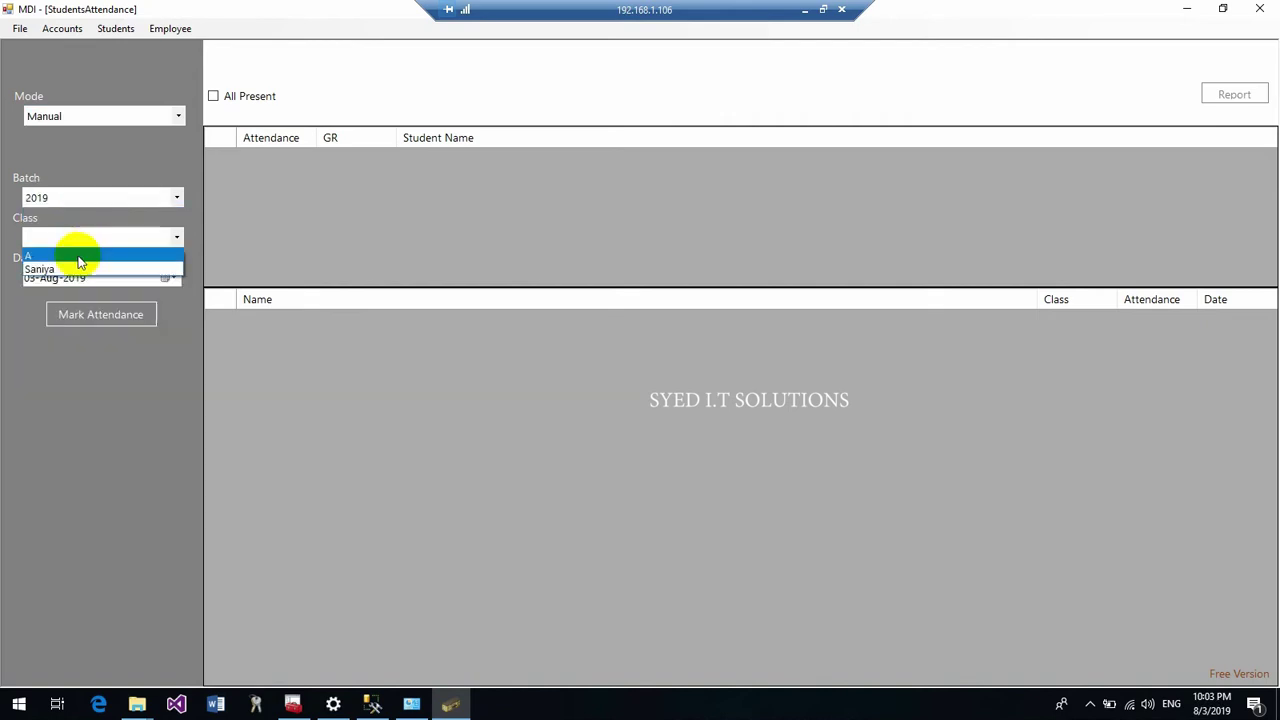
pyautogui.click(79, 252)
pyautogui.click(214, 97)
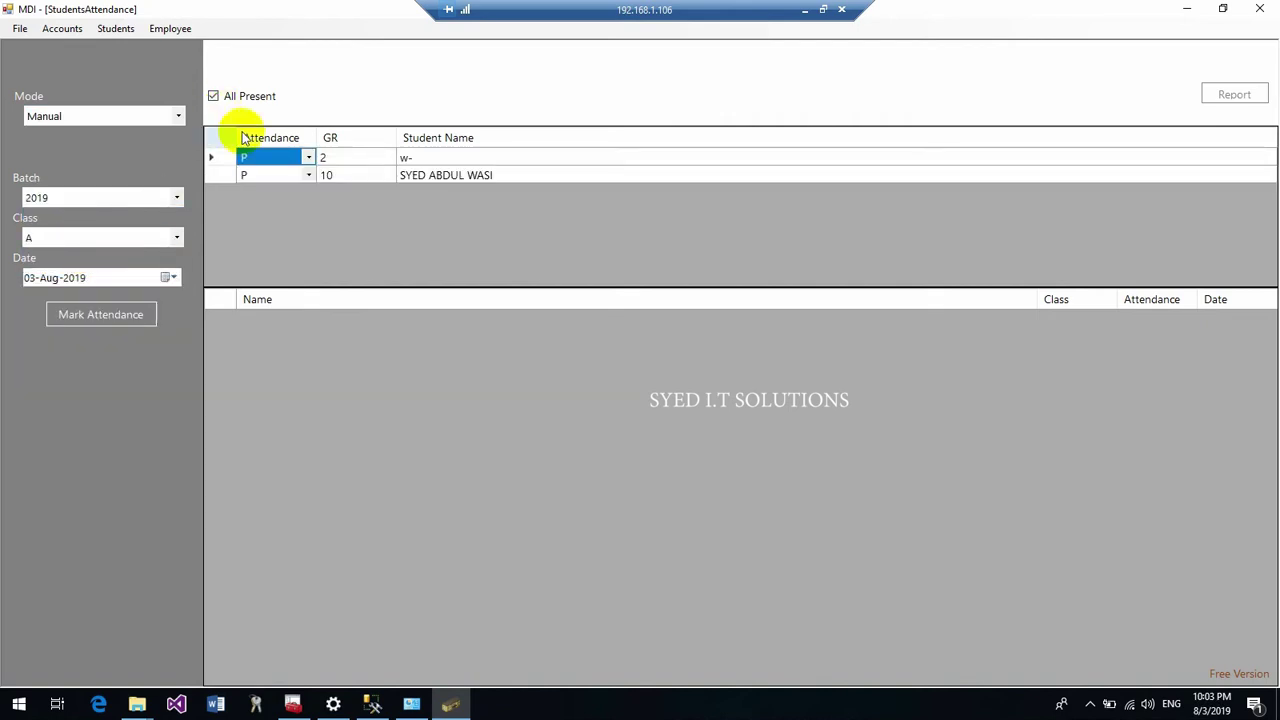
pyautogui.click(128, 312)
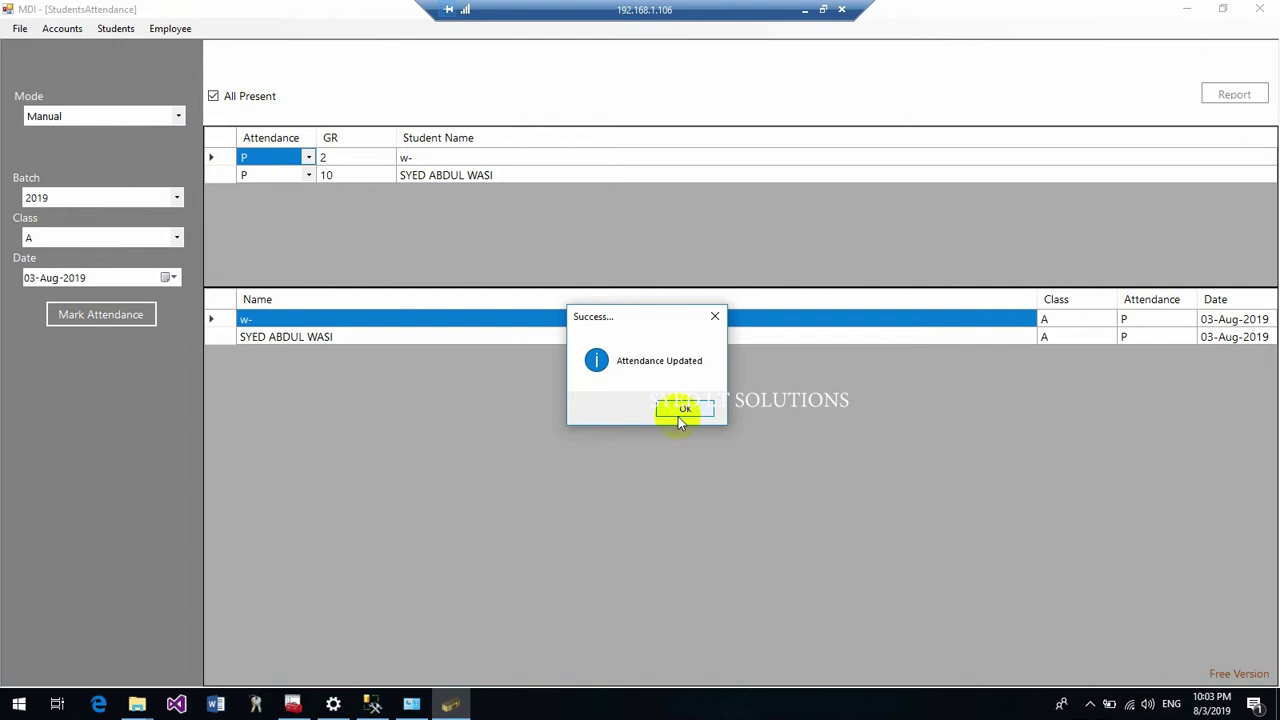
pyautogui.click(680, 409)
# Load the August attendance sheet for 2019, Class A, then window the remote session
pyautogui.click(1245, 93)
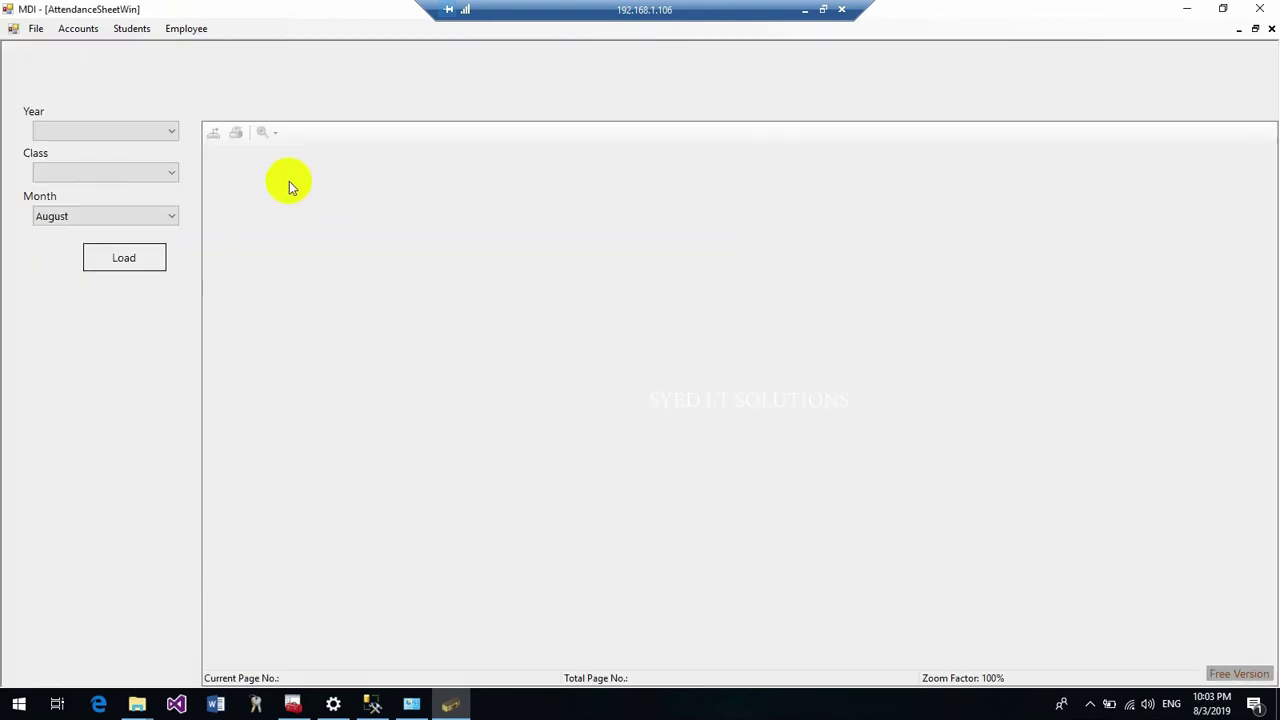
pyautogui.click(131, 131)
pyautogui.click(122, 147)
pyautogui.click(110, 172)
pyautogui.click(104, 191)
pyautogui.click(123, 257)
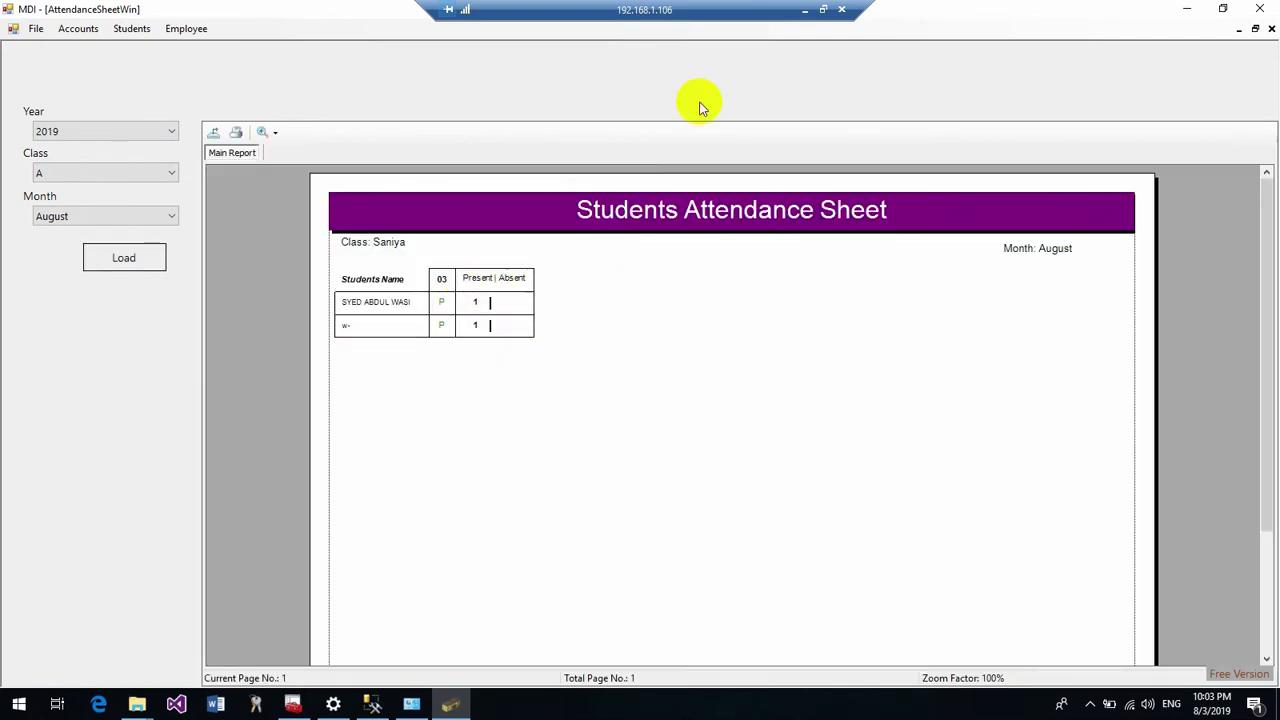
pyautogui.click(822, 9)
# Load the local August 2019 Class A attendance sheet and compare it with the remote sheet
pyautogui.click(680, 5)
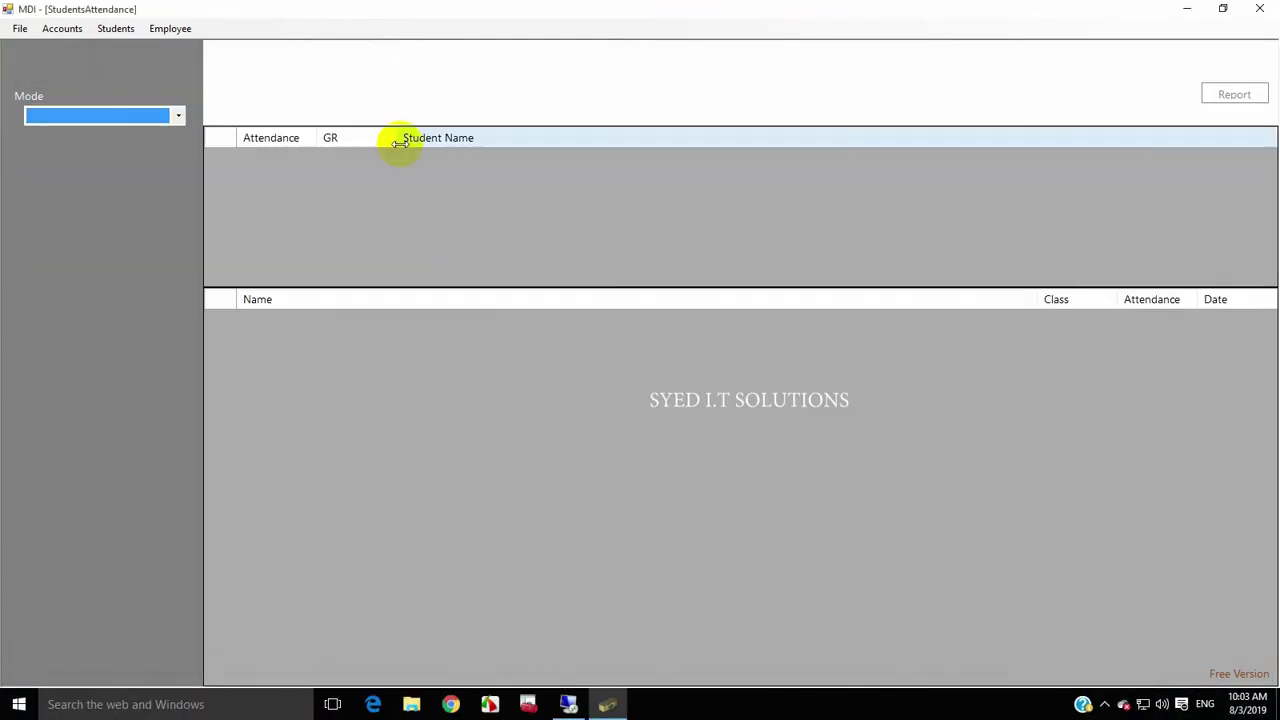
pyautogui.click(1245, 94)
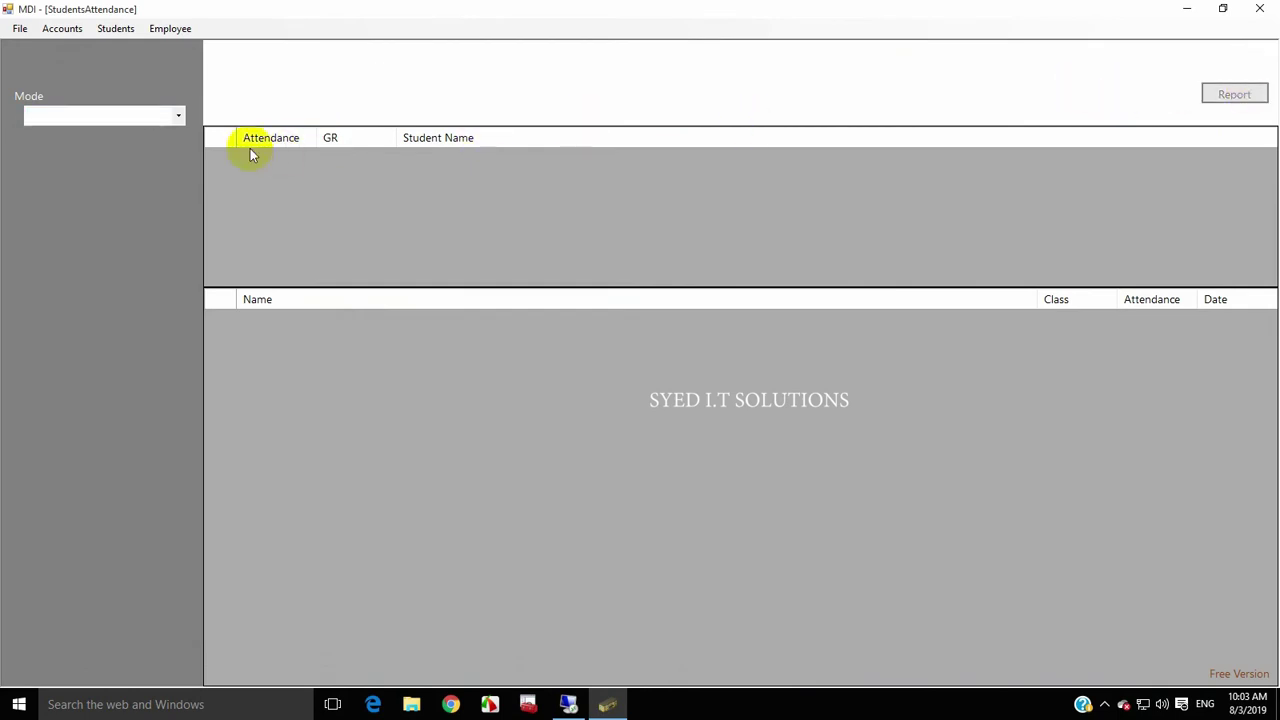
pyautogui.click(160, 131)
pyautogui.click(140, 146)
pyautogui.click(136, 180)
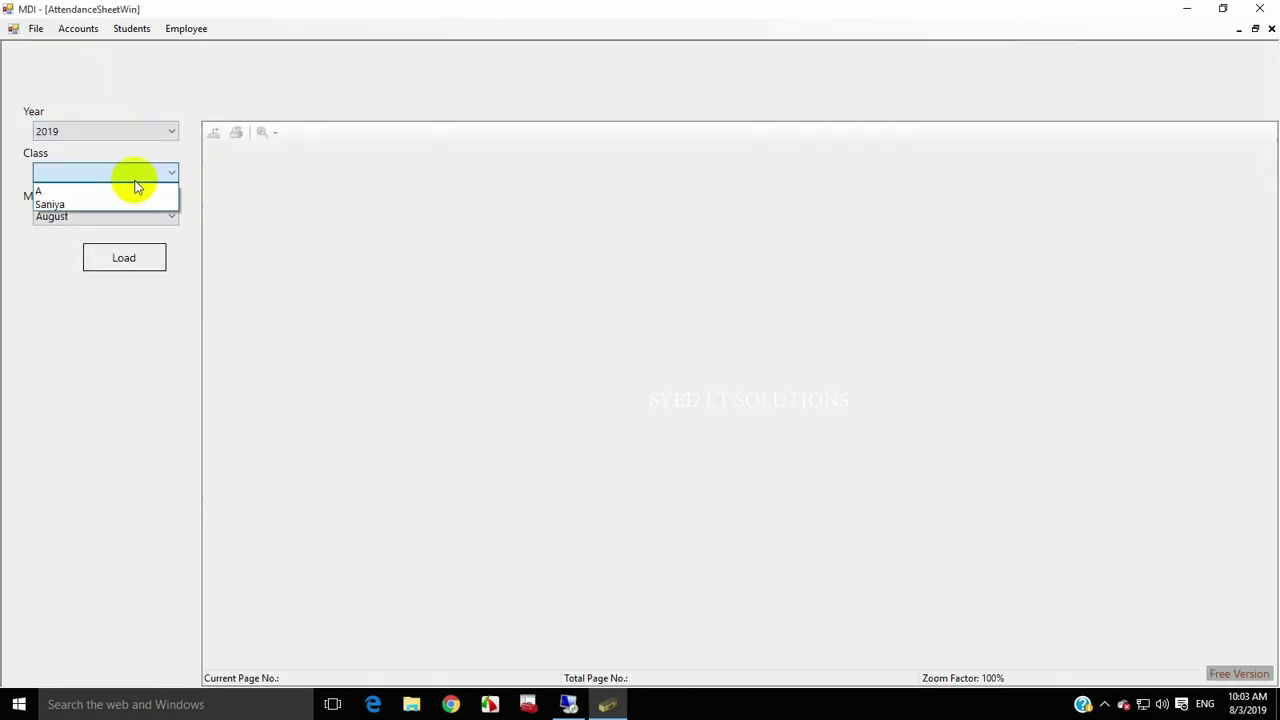
pyautogui.click(114, 191)
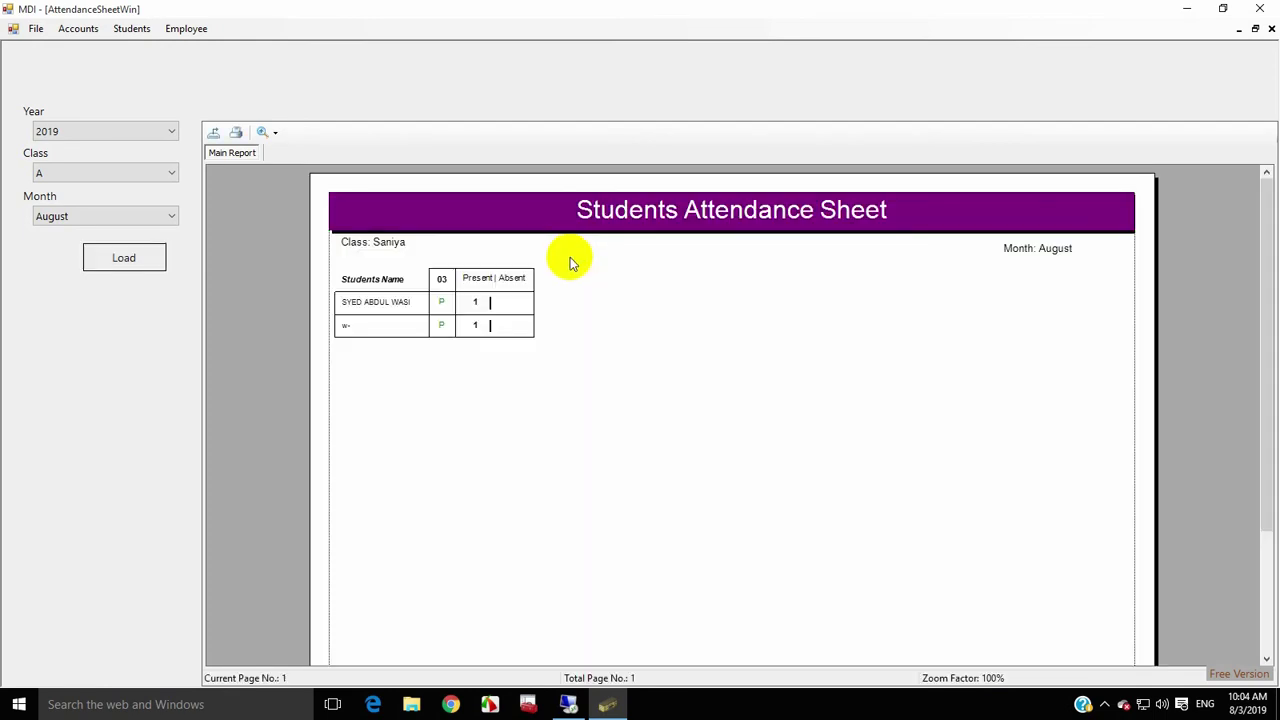
pyautogui.click(568, 704)
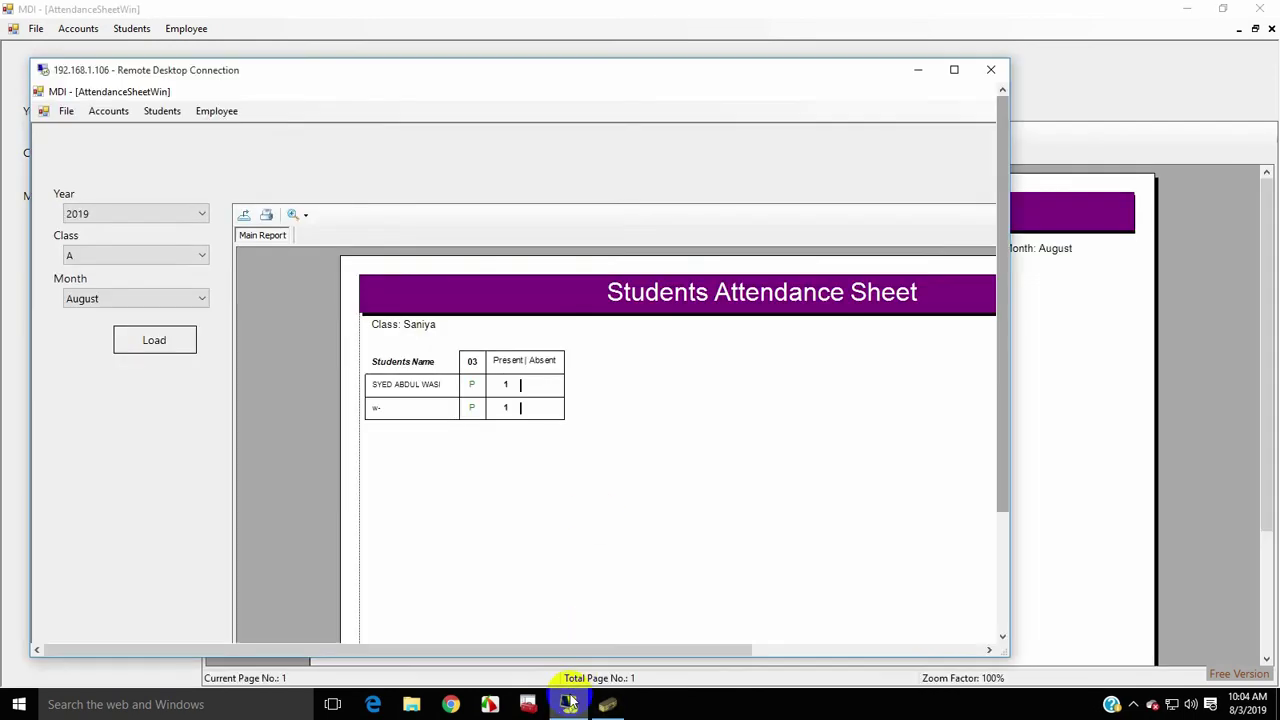
pyautogui.click(568, 704)
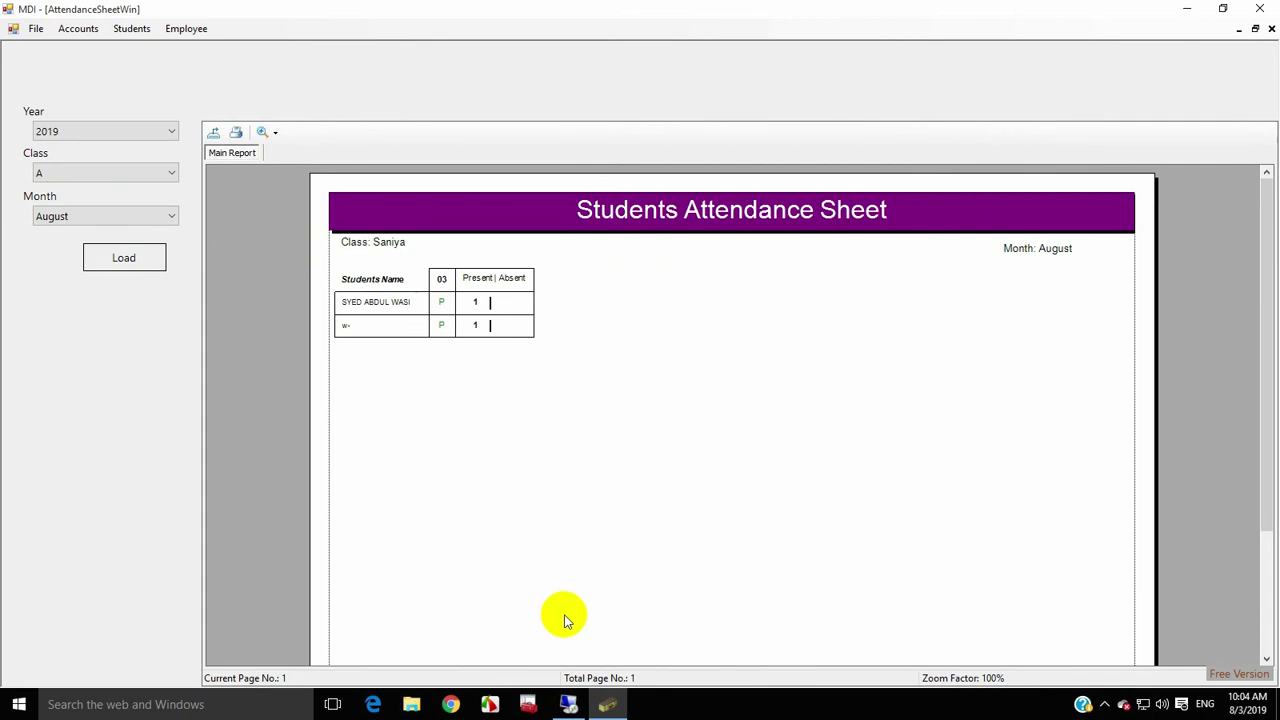